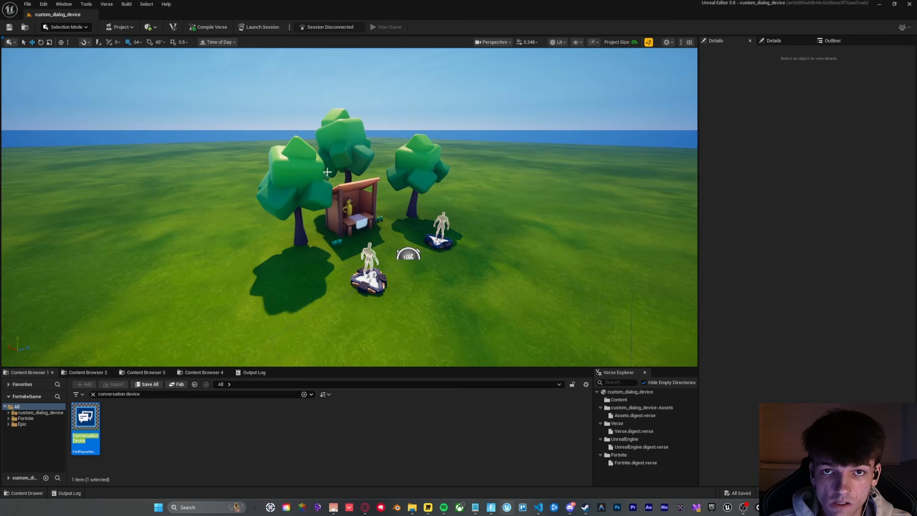
Step: Examine the wooden stall with the banana character and the Conversation Device asset found in the content browser
{"action": "right_click_drag", "start_coordinate": [377, 218], "coordinate": [348, 241]}
{"action": "key", "text": "w"}
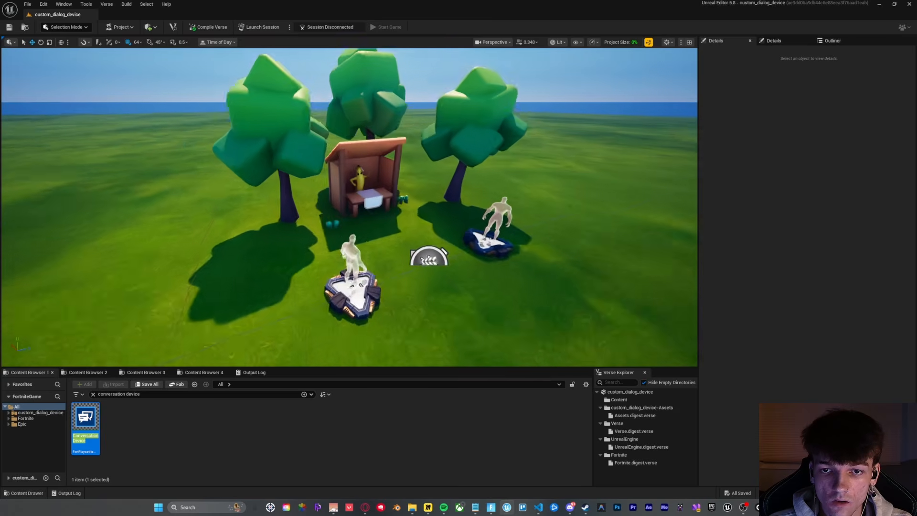
{"action": "key", "text": "d"}
{"action": "mouse_move", "coordinate": [447, 300]}
{"action": "right_mouse_down"}
{"action": "mouse_move", "coordinate": [430, 300]}
{"action": "mouse_move", "coordinate": [447, 300]}
{"action": "right_mouse_up"}
{"action": "key", "text": "s"}
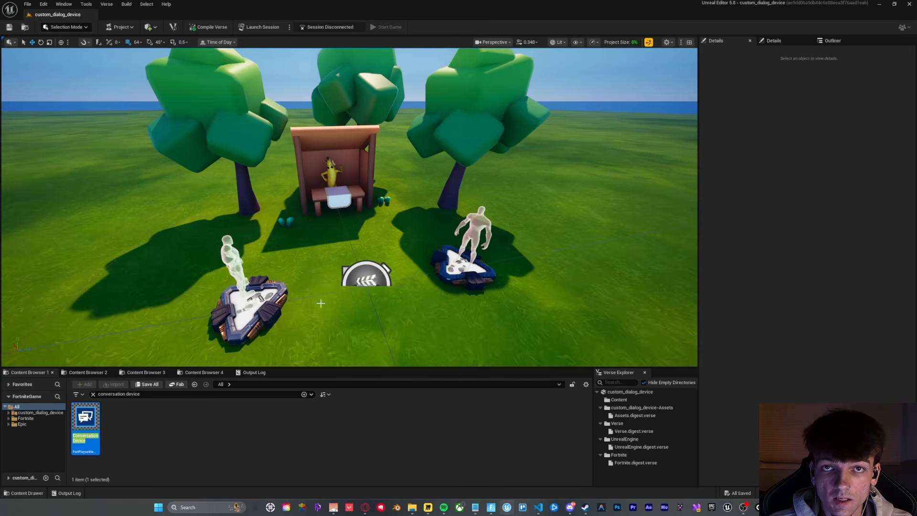
{"action": "right_click_drag", "start_coordinate": [381, 215], "coordinate": [370, 204]}
{"action": "key", "text": "w"}
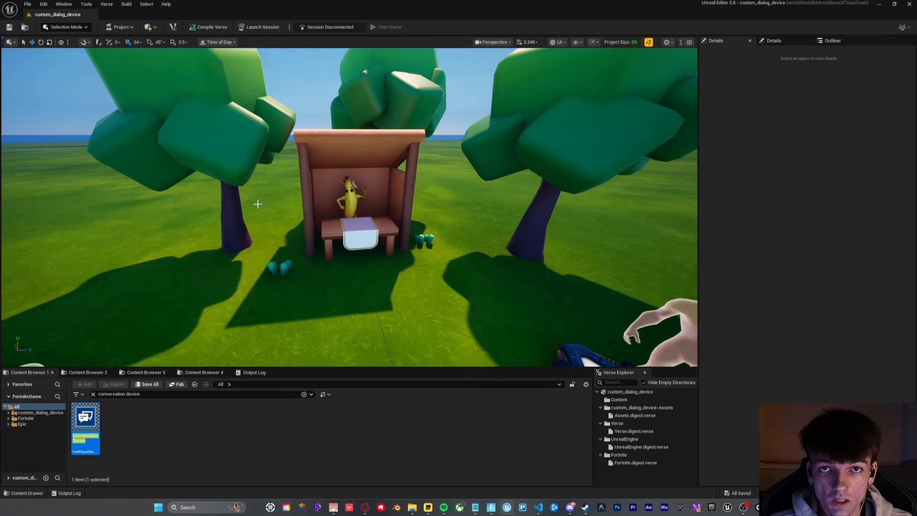
{"action": "left_click", "coordinate": [151, 395]}
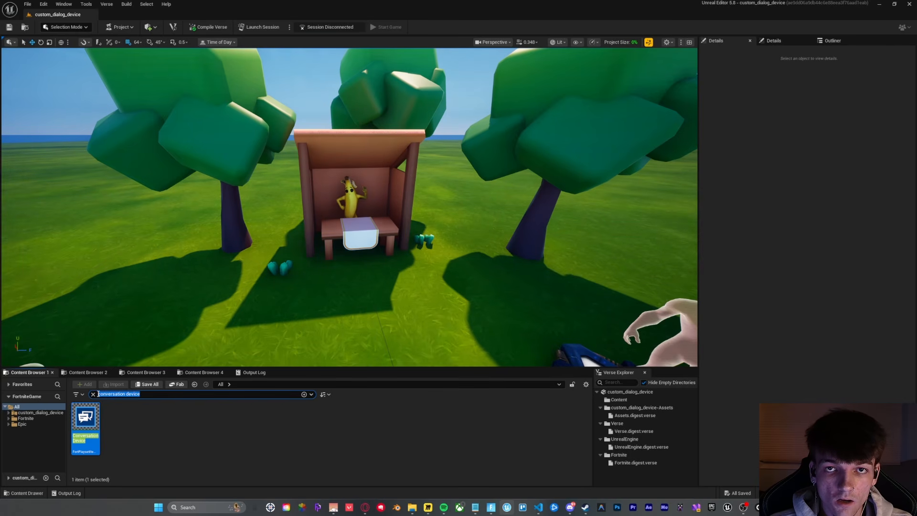
{"action": "left_click", "coordinate": [183, 420]}
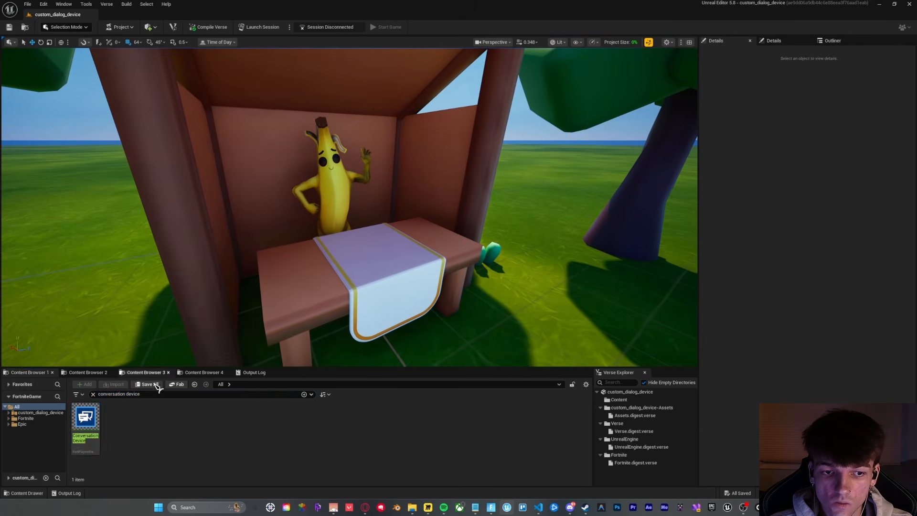
Step: Place a Conversation Device at the banana character inside the stall and raise it to a height of 192
{"action": "left_click_drag", "start_coordinate": [84, 429], "coordinate": [302, 219]}
{"action": "key", "text": "f"}
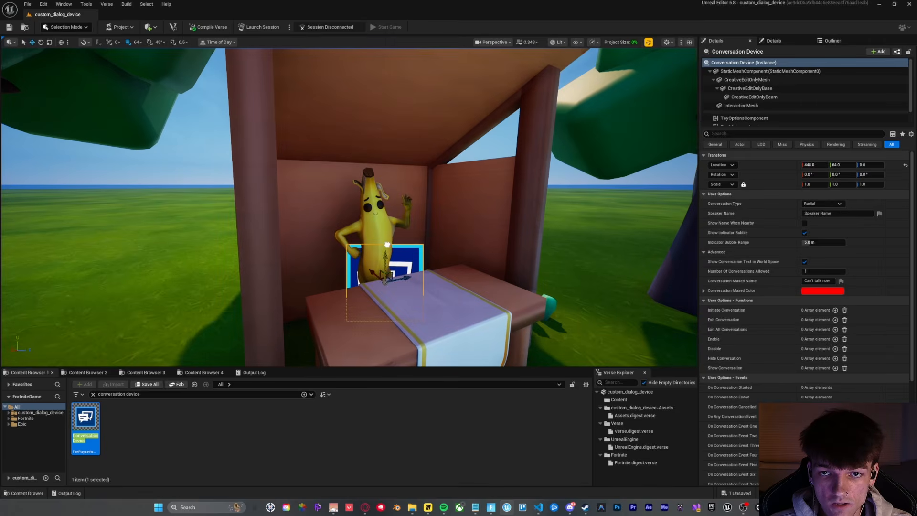
{"action": "left_click_drag", "start_coordinate": [387, 245], "coordinate": [387, 173]}
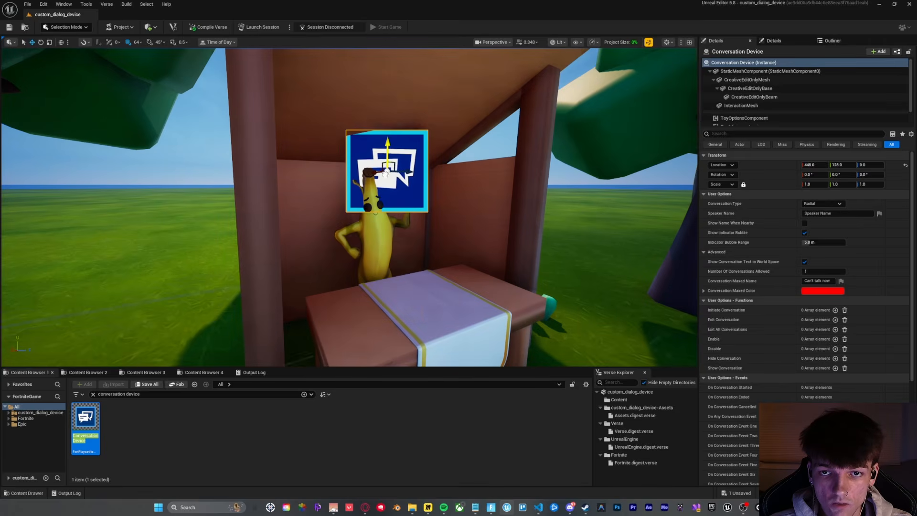
{"action": "key", "text": "s"}
{"action": "right_click_drag", "start_coordinate": [508, 210], "coordinate": [509, 211]}
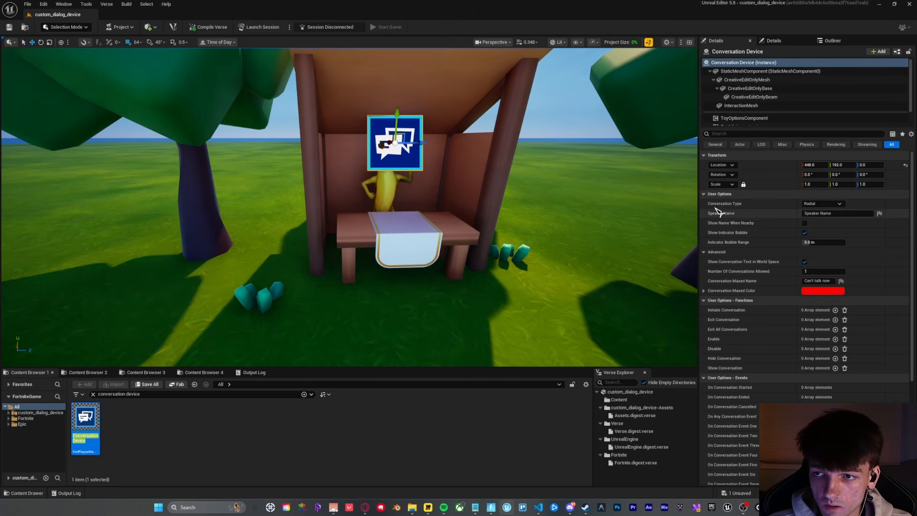
Step: Keep the device's conversation type on Radial and set its speaker name to Peely
{"action": "left_click", "coordinate": [829, 206]}
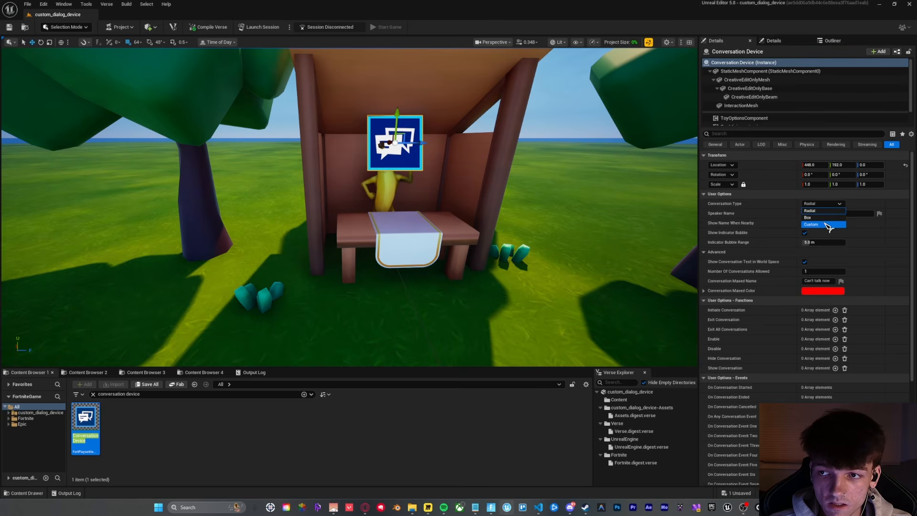
{"action": "left_click", "coordinate": [780, 208]}
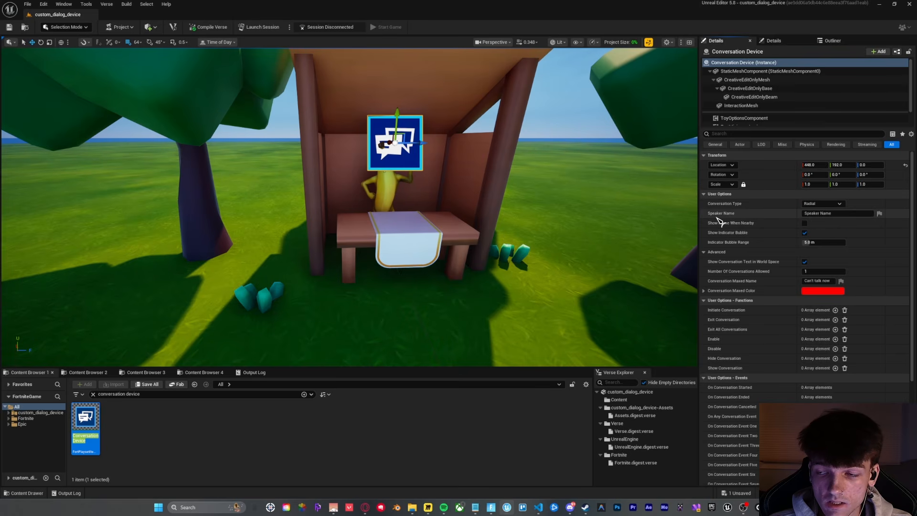
{"action": "left_click", "coordinate": [841, 214]}
{"action": "type", "text": "Pee"}
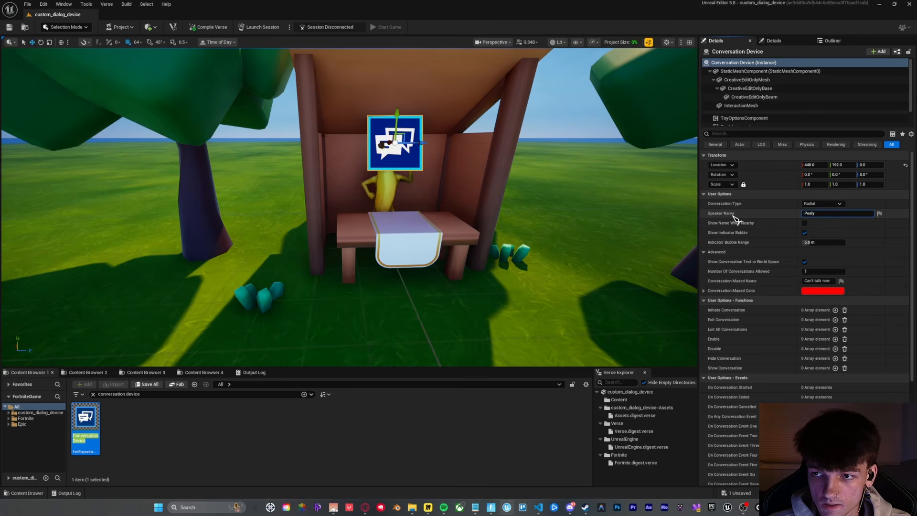
{"action": "type", "text": "ly"}
{"action": "key", "text": "Return"}
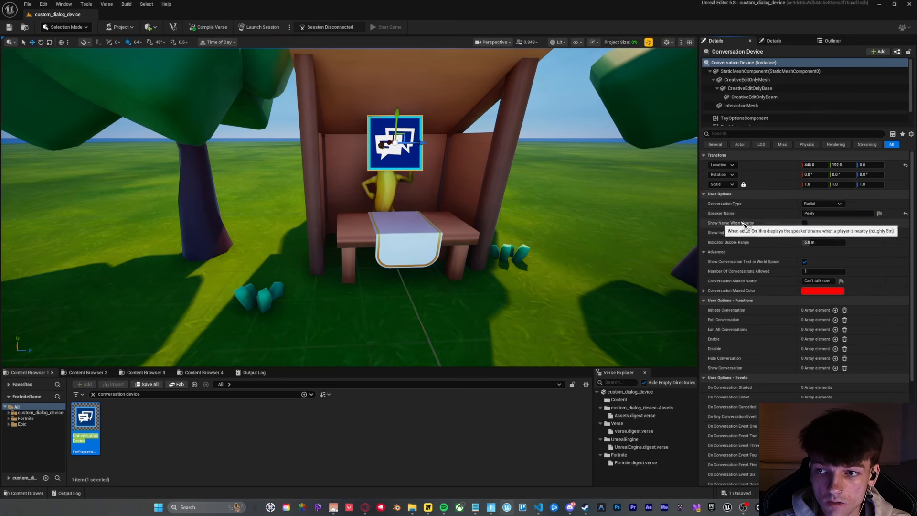
Step: Enable Show Name When Nearby, set the Indicator Bubble Range to 3.0 m and disable Show Conversation Text in World Space
{"action": "left_click", "coordinate": [805, 223]}
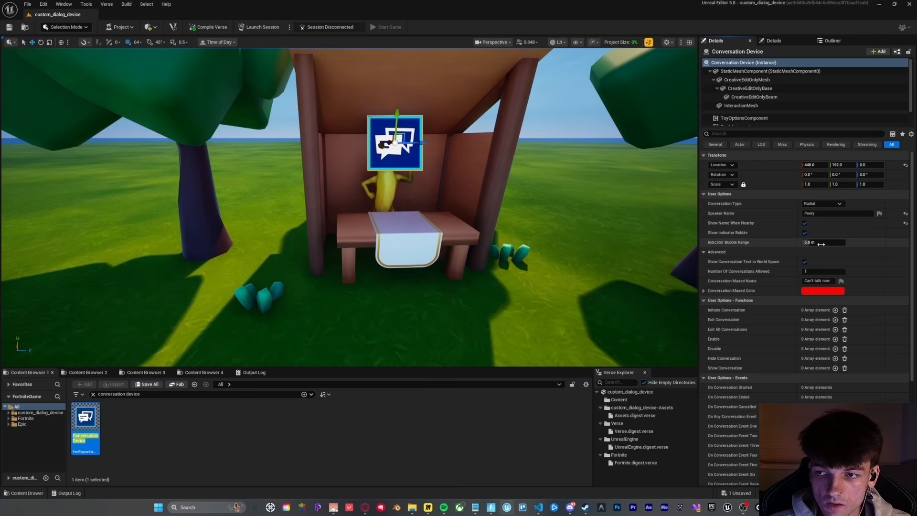
{"action": "left_click_drag", "start_coordinate": [822, 242], "coordinate": [782, 246]}
{"action": "type", "text": "3"}
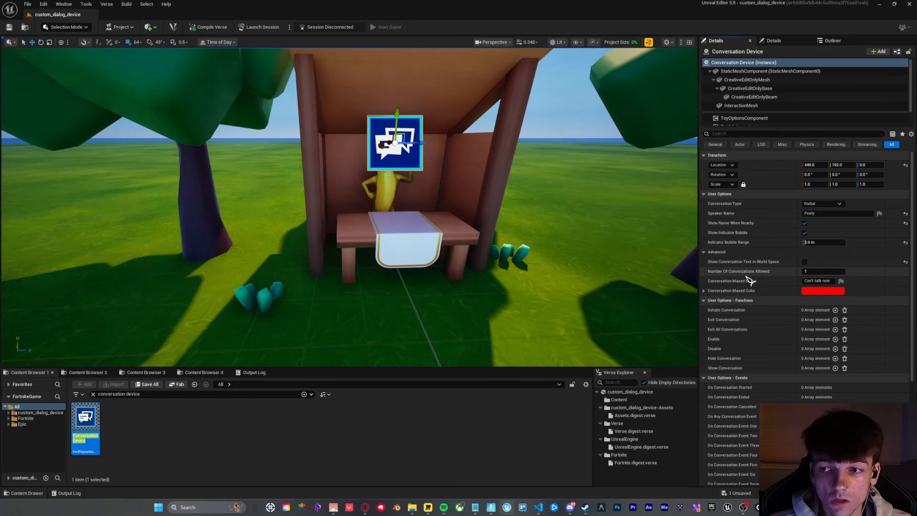
{"action": "left_click_drag", "start_coordinate": [832, 271], "coordinate": [806, 271]}
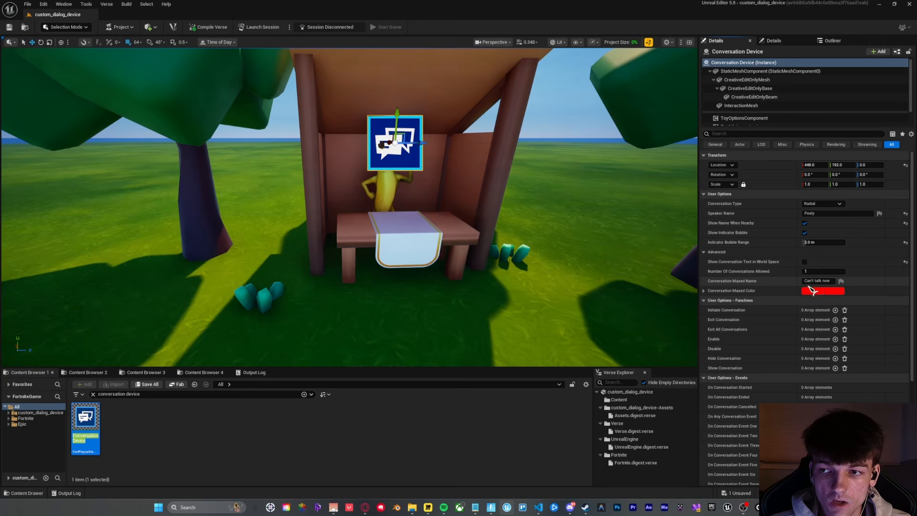
{"action": "double_click", "coordinate": [825, 281]}
{"action": "left_click", "coordinate": [773, 283]}
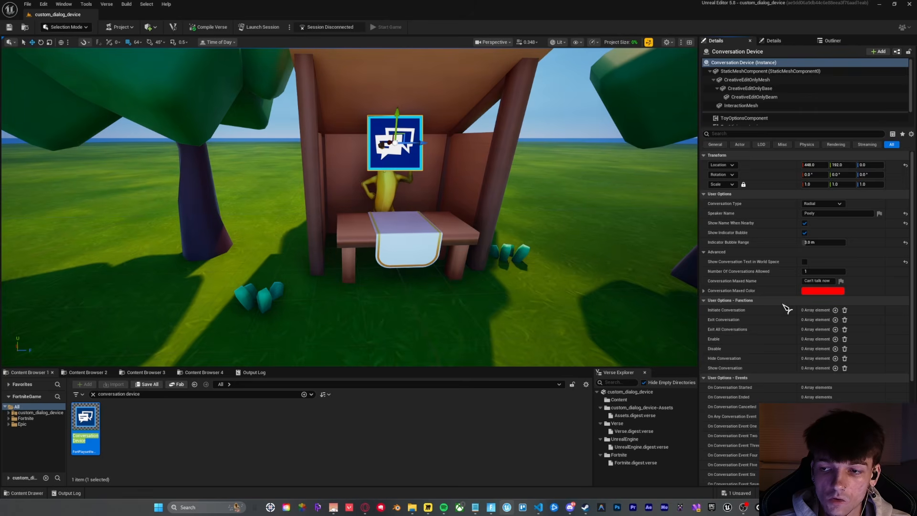
Step: Find the device's Conversation setting, then clear the asset search and open the custom_dialog_device project folder
{"action": "scroll", "coordinate": [786, 309], "scroll_direction": "down", "scroll_amount": 8}
{"action": "scroll", "coordinate": [785, 309], "scroll_direction": "down", "scroll_amount": 2}
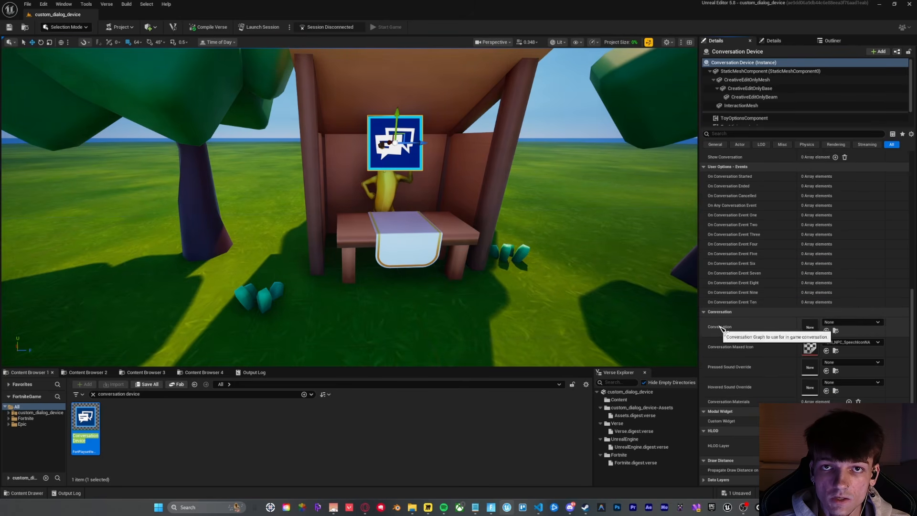
{"action": "left_click", "coordinate": [93, 394]}
{"action": "left_click", "coordinate": [85, 417]}
{"action": "double_click", "coordinate": [86, 416]}
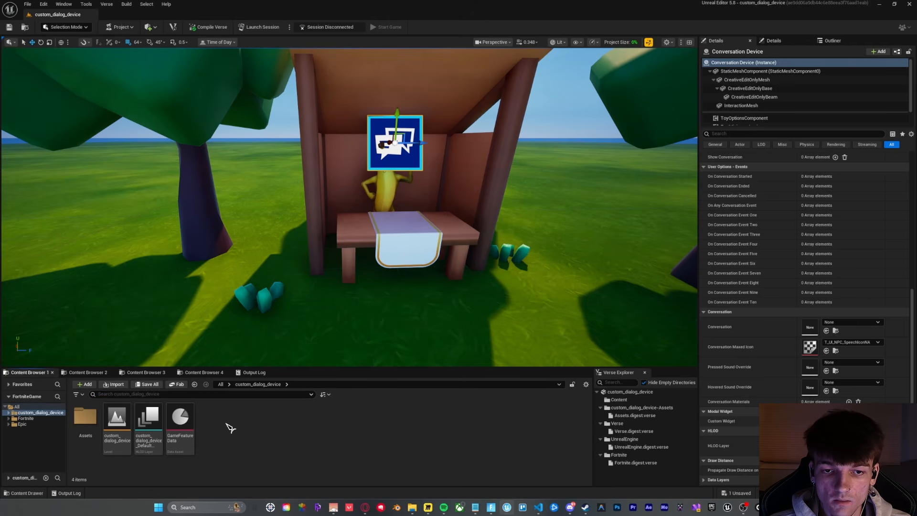
Step: Create a Conversation Bank asset named Convo_Peely in the custom_dialog_device folder and open it for editing
{"action": "right_click", "coordinate": [228, 425]}
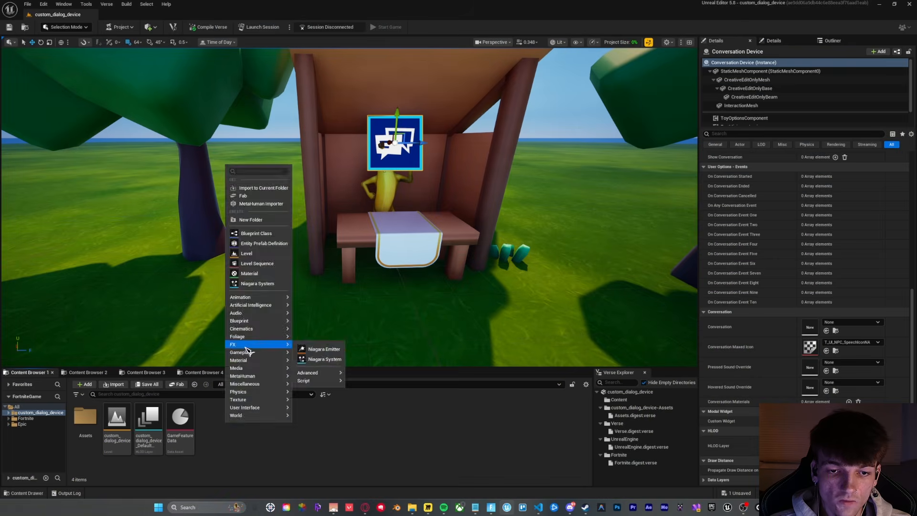
{"action": "left_click", "coordinate": [216, 412]}
{"action": "right_click", "coordinate": [234, 422]}
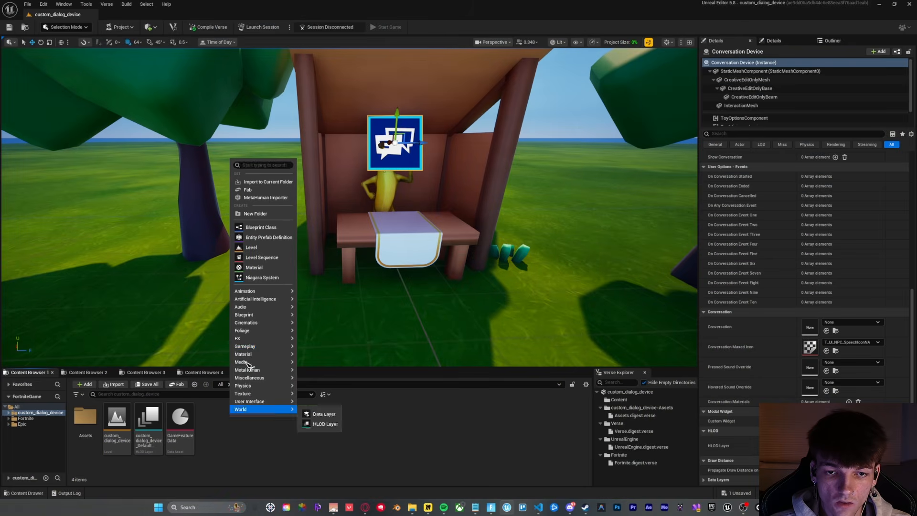
{"action": "mouse_move", "coordinate": [249, 348]}
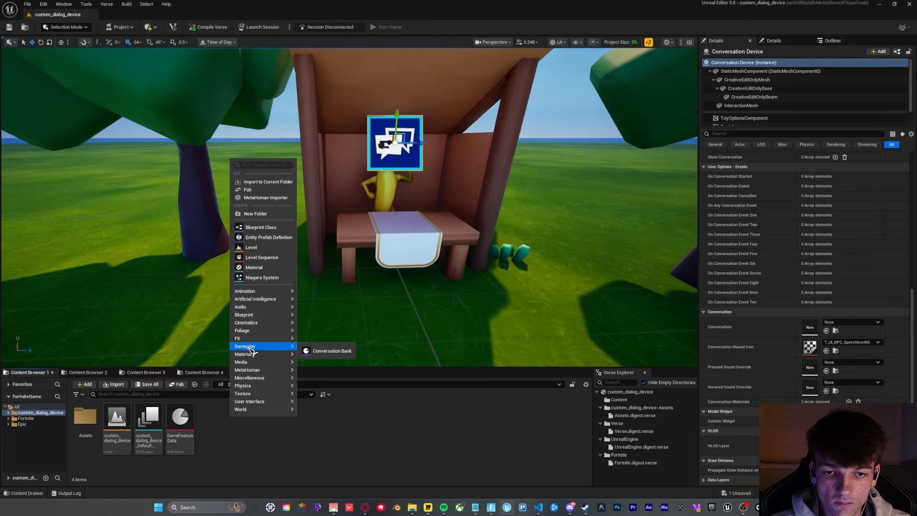
{"action": "left_click", "coordinate": [315, 351]}
{"action": "type", "text": "Convbo"}
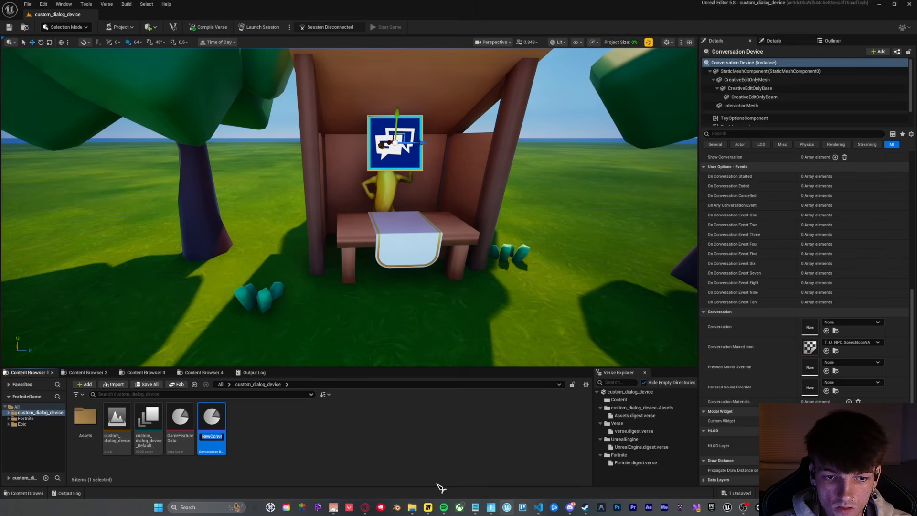
{"action": "key", "text": "BackSpace"}
{"action": "key", "text": "BackSpace"}
{"action": "type", "text": "o_Peely"}
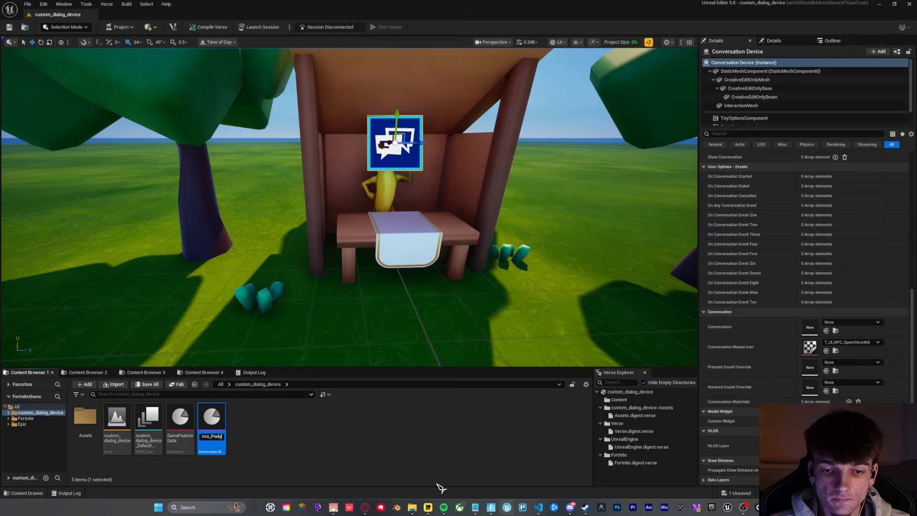
{"action": "key", "text": "Return"}
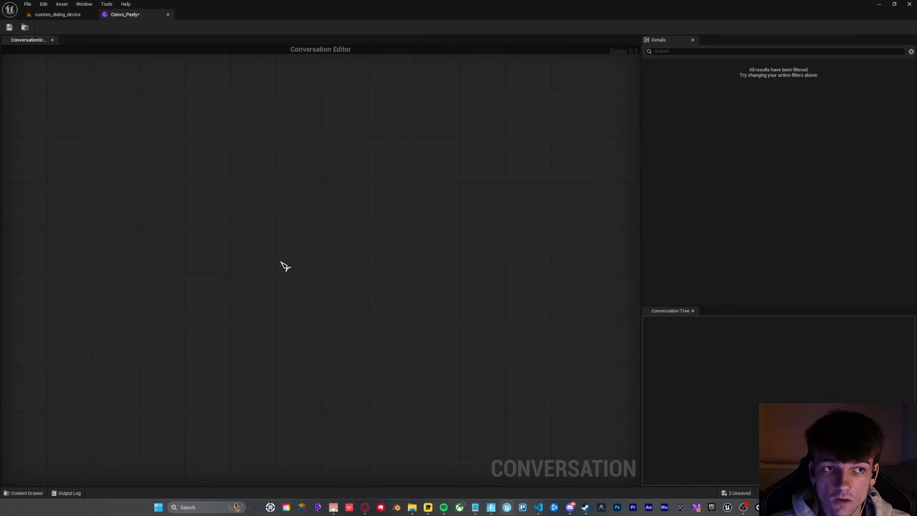
Step: Add a Default Entry Point node to the empty conversation graph
{"action": "right_click", "coordinate": [305, 178]}
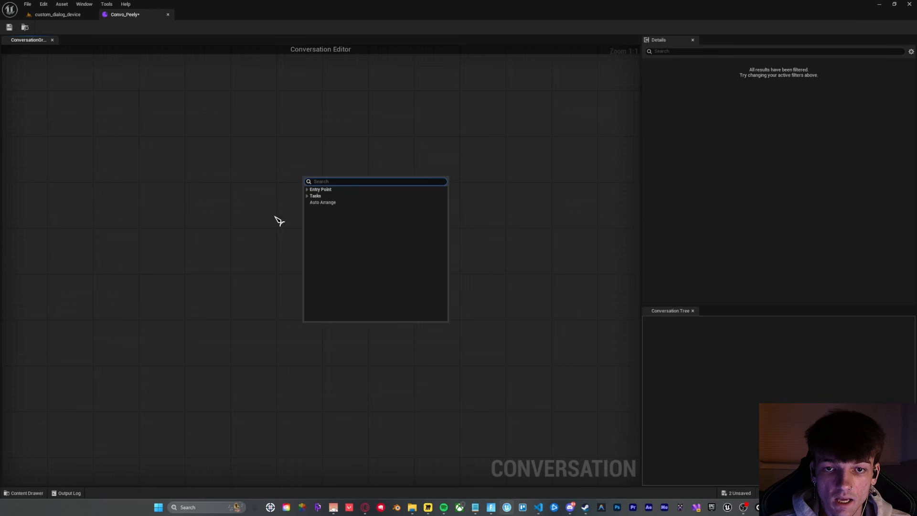
{"action": "left_click", "coordinate": [311, 189]}
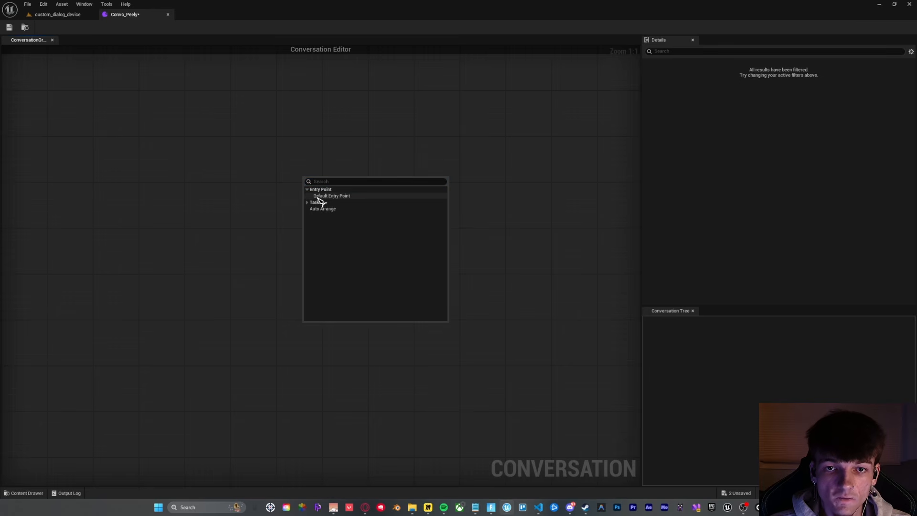
{"action": "left_click", "coordinate": [334, 197]}
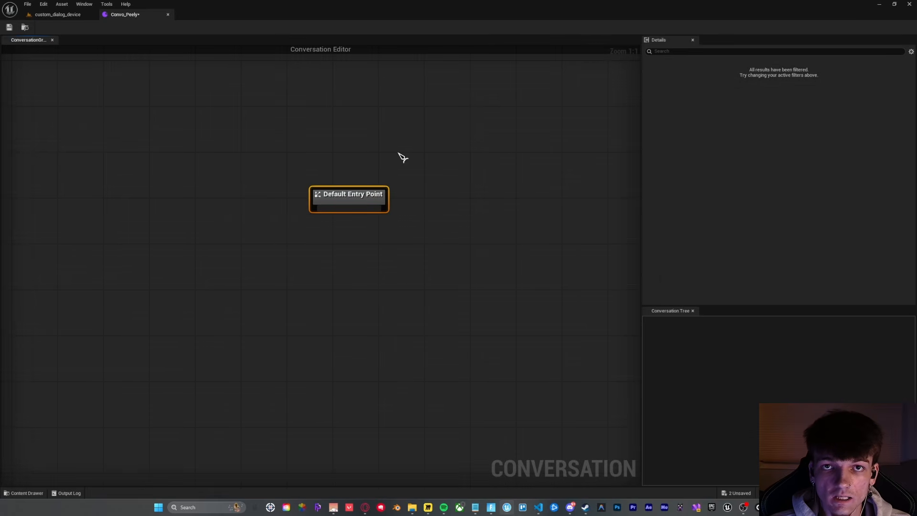
Step: Add a Speech node linked from the Default Entry Point and position it directly below that node
{"action": "right_click_drag", "start_coordinate": [425, 249], "coordinate": [437, 200]}
{"action": "left_click_drag", "start_coordinate": [352, 159], "coordinate": [307, 230]}
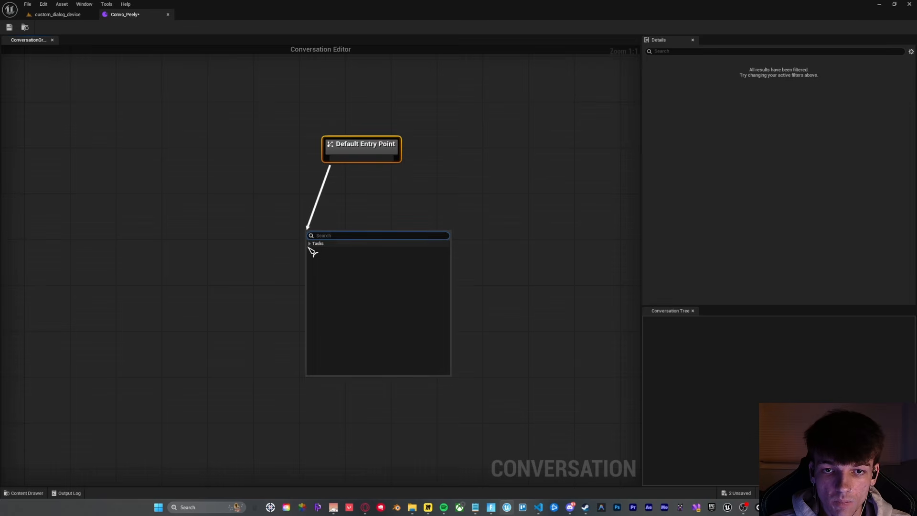
{"action": "left_click", "coordinate": [311, 245]}
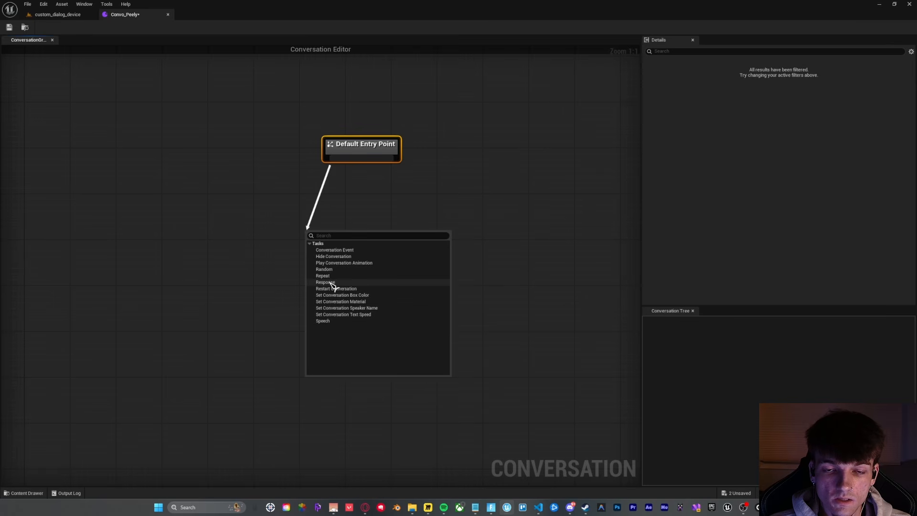
{"action": "left_click", "coordinate": [325, 321]}
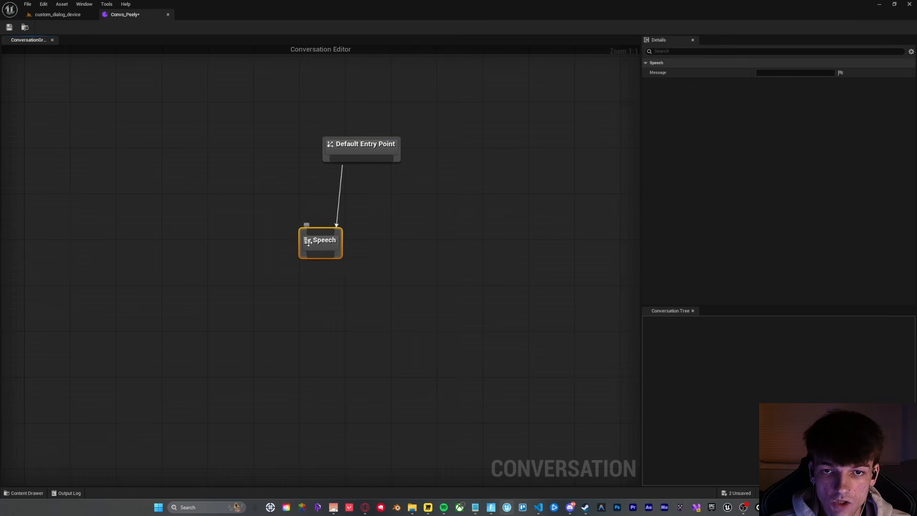
{"action": "left_click_drag", "start_coordinate": [308, 242], "coordinate": [343, 202]}
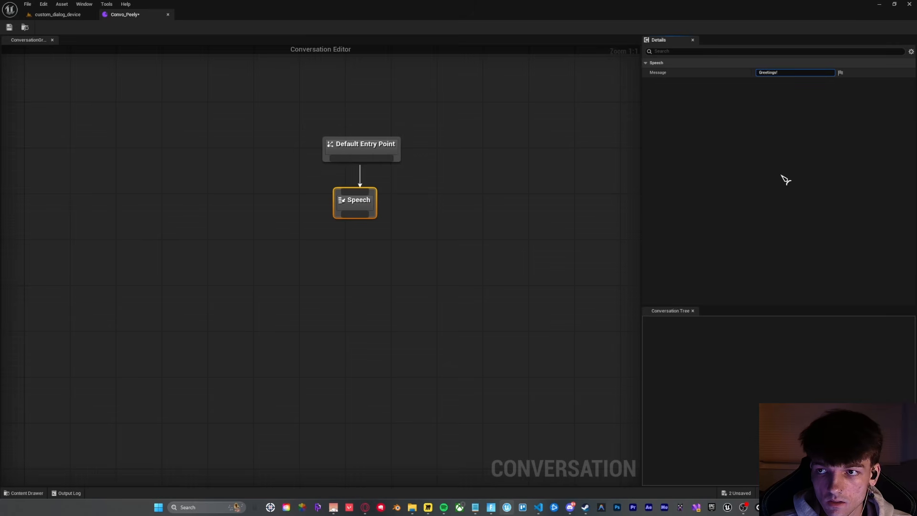
Step: Write the Speech node's message as "Greetings!", a blank line, and "My name is Peely, it's offly quiet out here don't you think?"
{"action": "key", "text": "shift+Return"}
{"action": "type", "text": "My"}
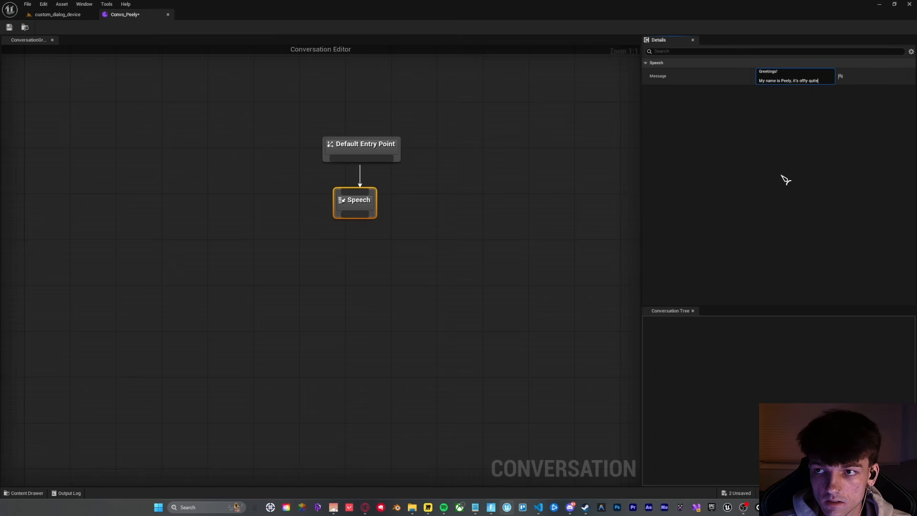
{"action": "type", "text": "out here don't you think?"}
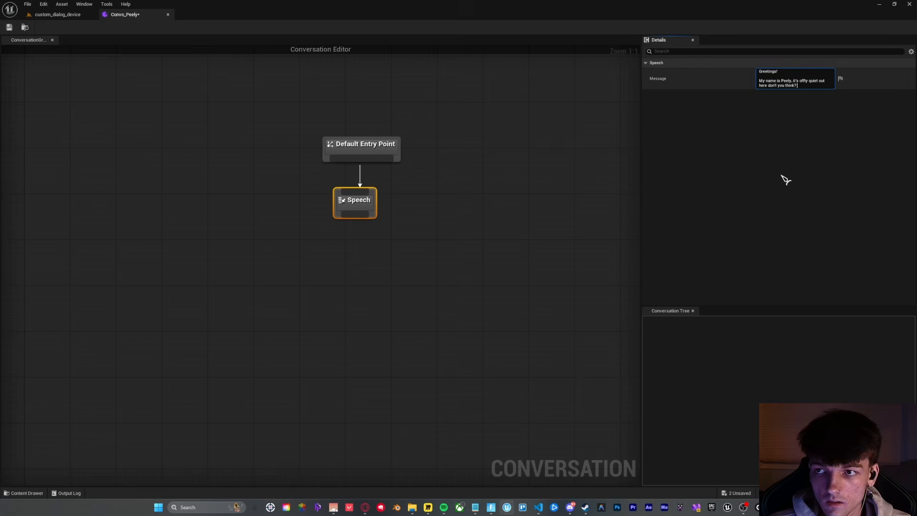
{"action": "key", "text": "Return"}
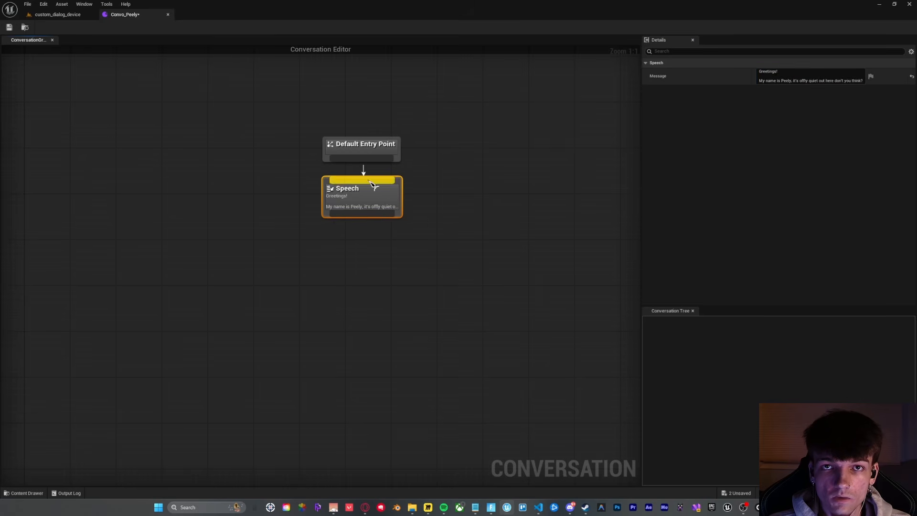
{"action": "right_click_drag", "start_coordinate": [440, 257], "coordinate": [454, 274]}
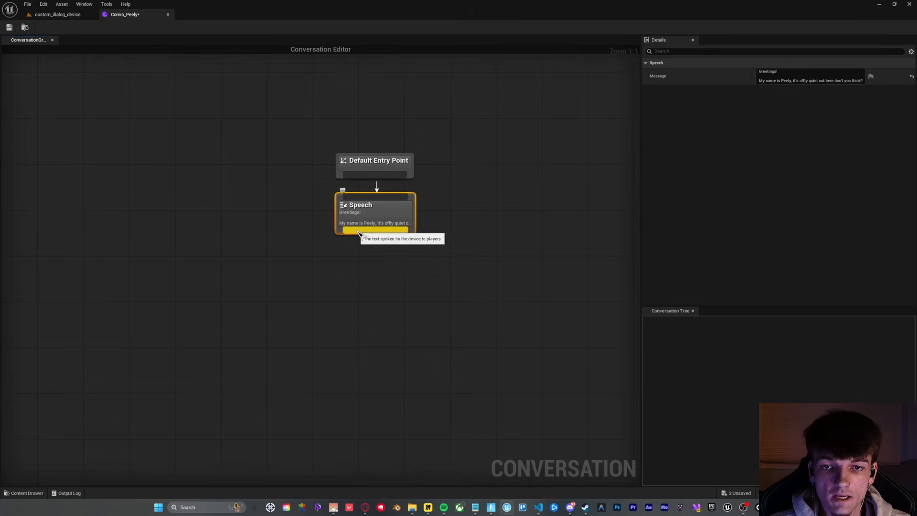
Step: Add a Response node linked from the Speech node, placed below it, with the text "Um what are you doing out here?"
{"action": "left_click_drag", "start_coordinate": [361, 233], "coordinate": [324, 288]}
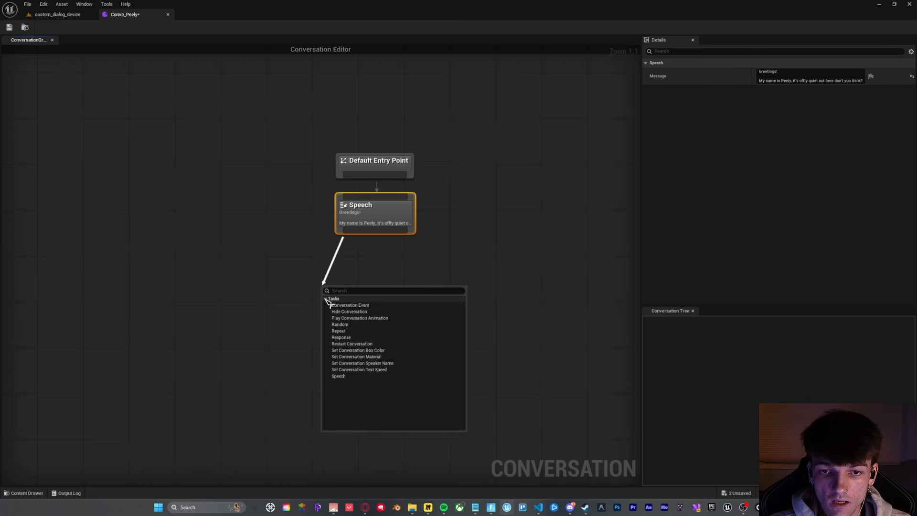
{"action": "left_click", "coordinate": [342, 338]}
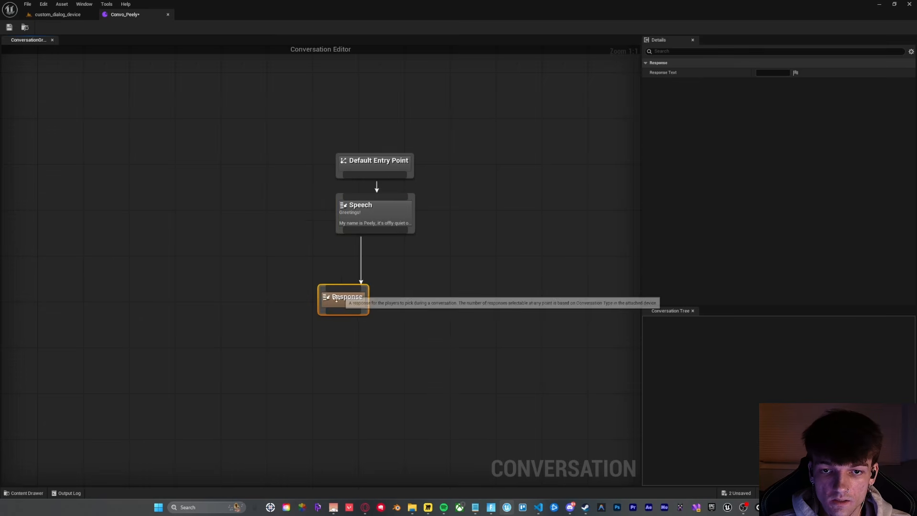
{"action": "left_click_drag", "start_coordinate": [350, 309], "coordinate": [329, 286]}
{"action": "left_click", "coordinate": [772, 73]}
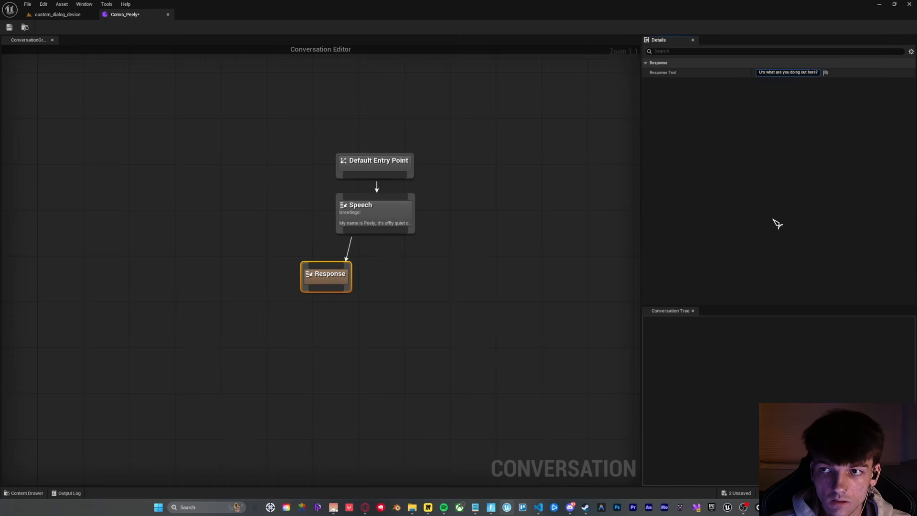
{"action": "key", "text": "Return"}
{"action": "left_click", "coordinate": [415, 293]}
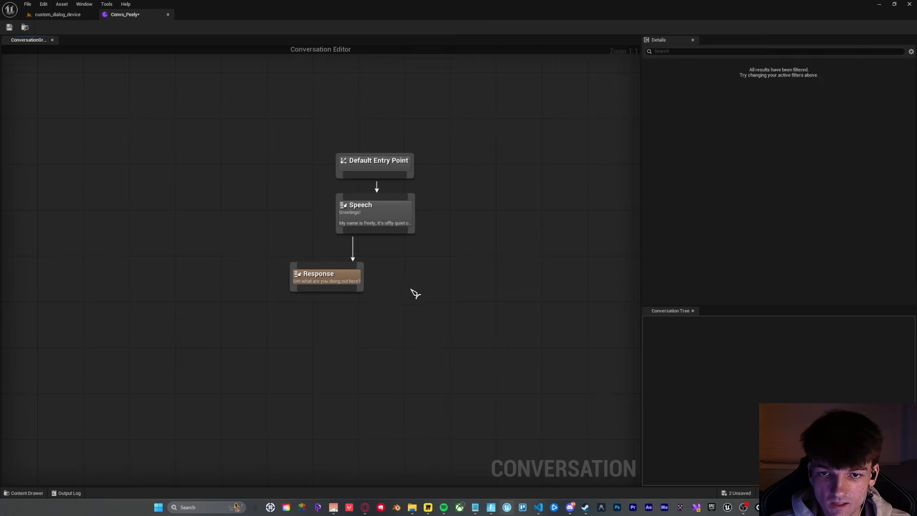
Step: Duplicate the Response node beside the original, link it from the Speech node, and set its text to "*backs away slightly*"
{"action": "key", "text": "ctrl+v"}
{"action": "left_click_drag", "start_coordinate": [391, 233], "coordinate": [394, 261]}
{"action": "left_click_drag", "start_coordinate": [398, 270], "coordinate": [399, 270]}
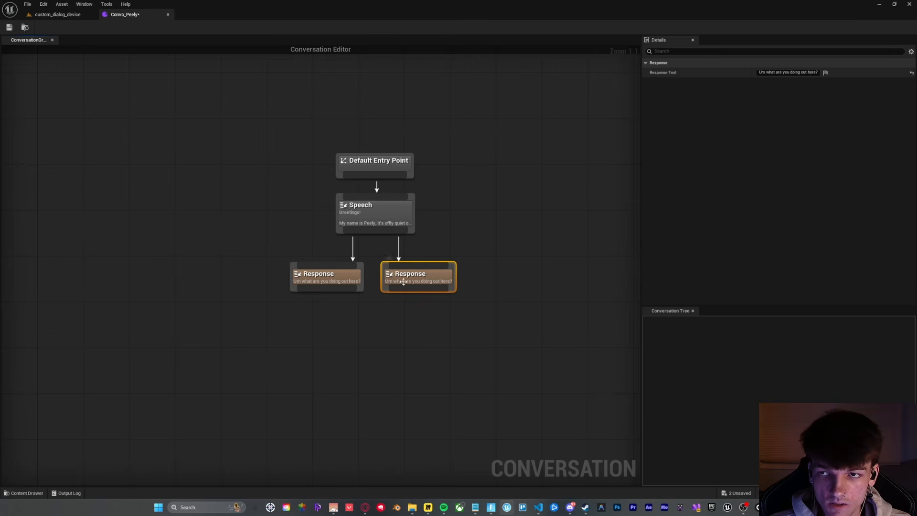
{"action": "left_click", "coordinate": [779, 73]}
{"action": "key", "text": "BackSpace"}
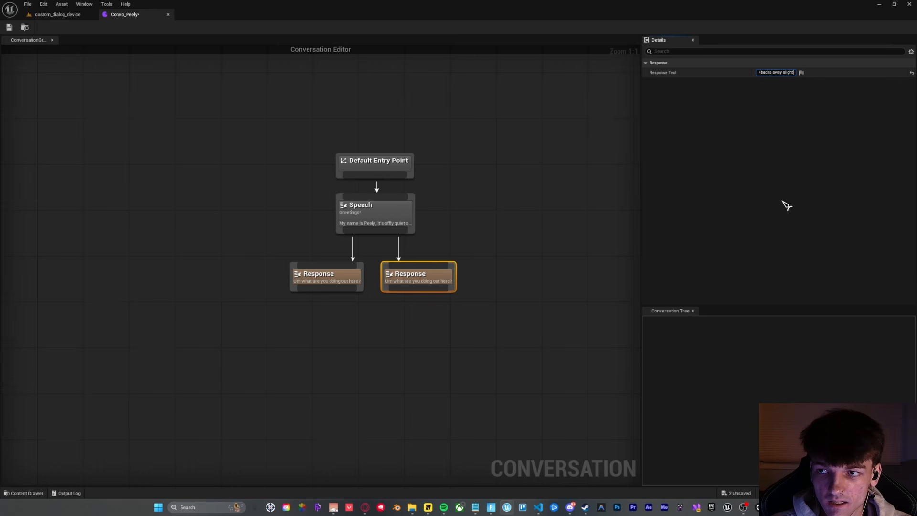
{"action": "key", "text": "Return"}
{"action": "left_click", "coordinate": [487, 302]}
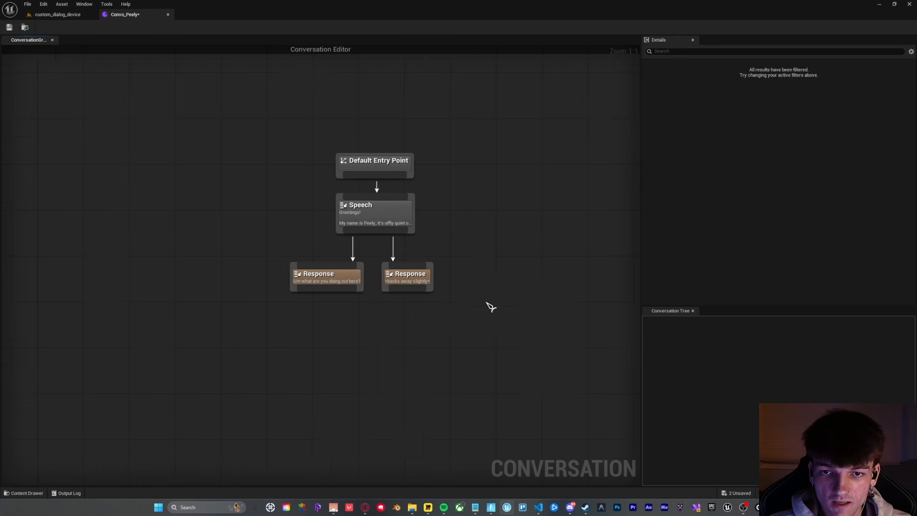
Step: Move both Response nodes further to the left beneath the Speech node, keeping them side by side
{"action": "right_click_drag", "start_coordinate": [486, 302], "coordinate": [505, 274]}
{"action": "right_click_drag", "start_coordinate": [390, 303], "coordinate": [390, 338]}
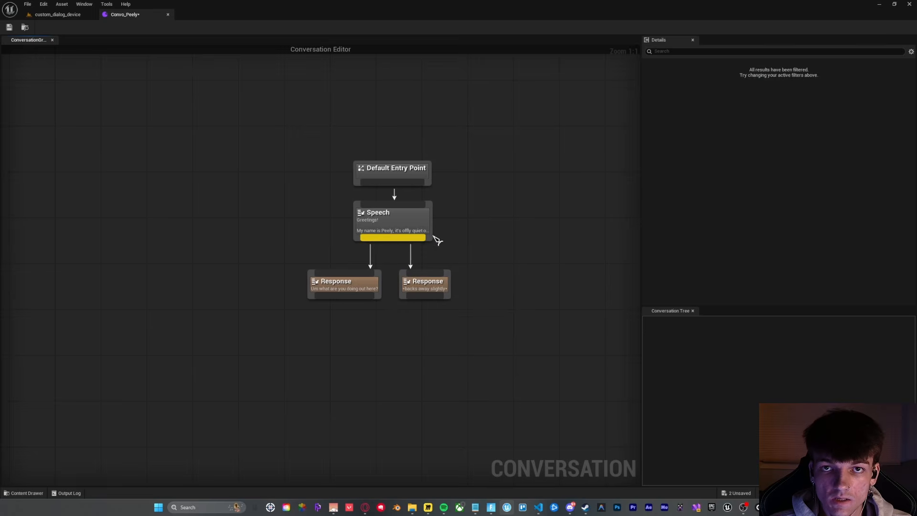
{"action": "right_click_drag", "start_coordinate": [435, 292], "coordinate": [507, 296]}
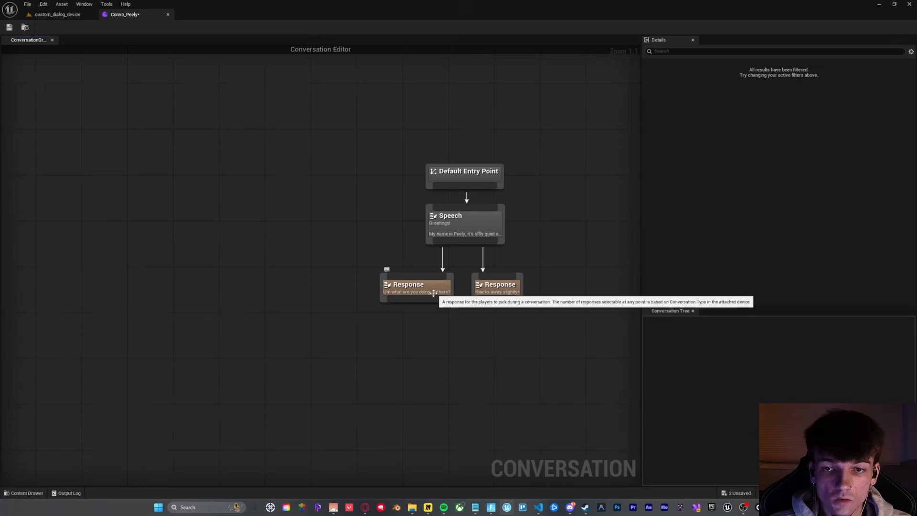
{"action": "left_click_drag", "start_coordinate": [434, 294], "coordinate": [359, 293]}
{"action": "left_click_drag", "start_coordinate": [499, 289], "coordinate": [421, 291]}
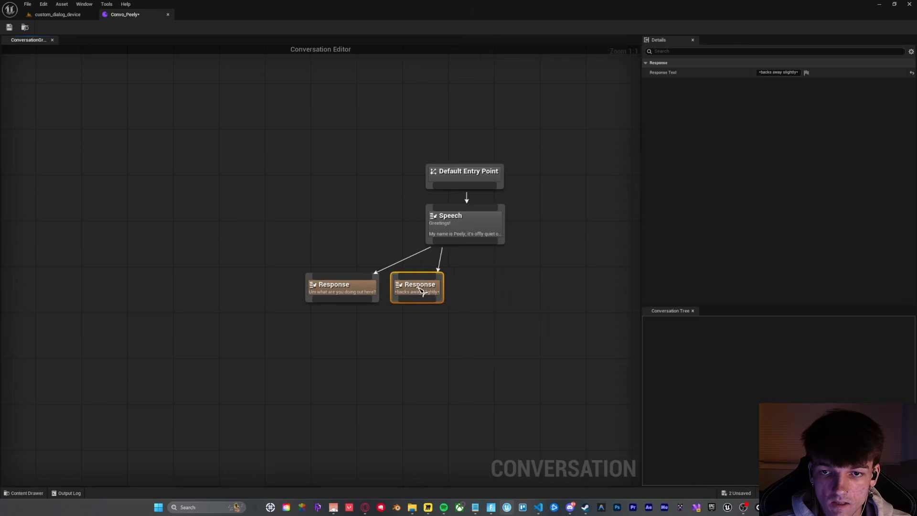
{"action": "left_click", "coordinate": [485, 283]}
{"action": "right_click_drag", "start_coordinate": [482, 265], "coordinate": [398, 264]}
{"action": "left_click_drag", "start_coordinate": [382, 242], "coordinate": [383, 270]}
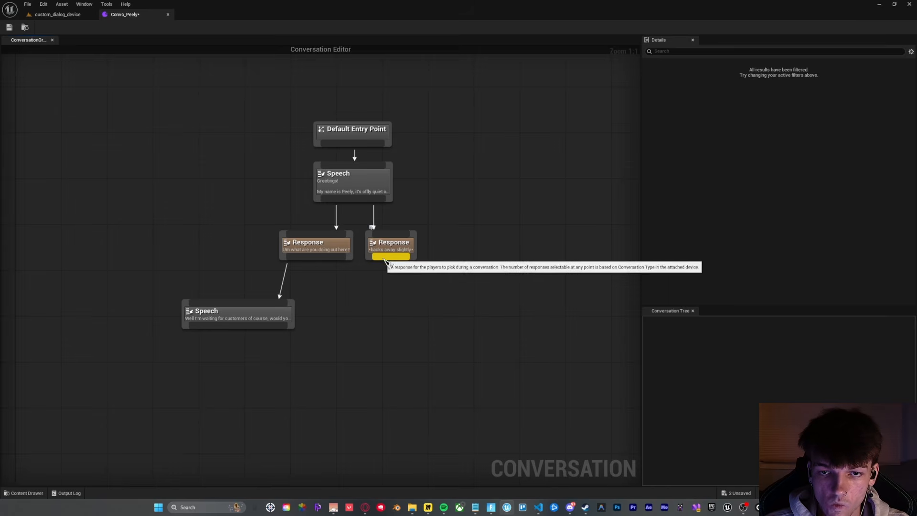
Step: Add a Random node linked from the "*backs away slightly*" Response and place it directly below that node
{"action": "left_click_drag", "start_coordinate": [392, 262], "coordinate": [378, 291]}
{"action": "left_click", "coordinate": [387, 304]}
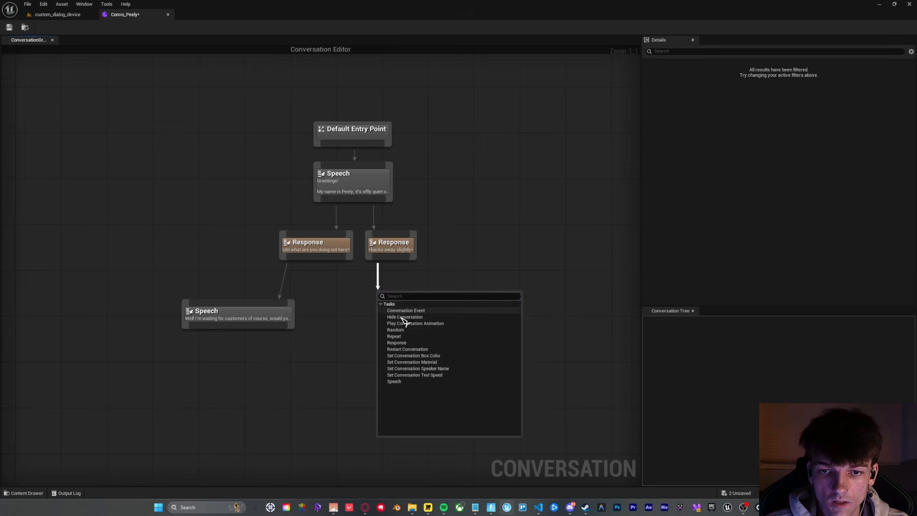
{"action": "left_click", "coordinate": [415, 334]}
{"action": "left_click_drag", "start_coordinate": [406, 304], "coordinate": [402, 292]}
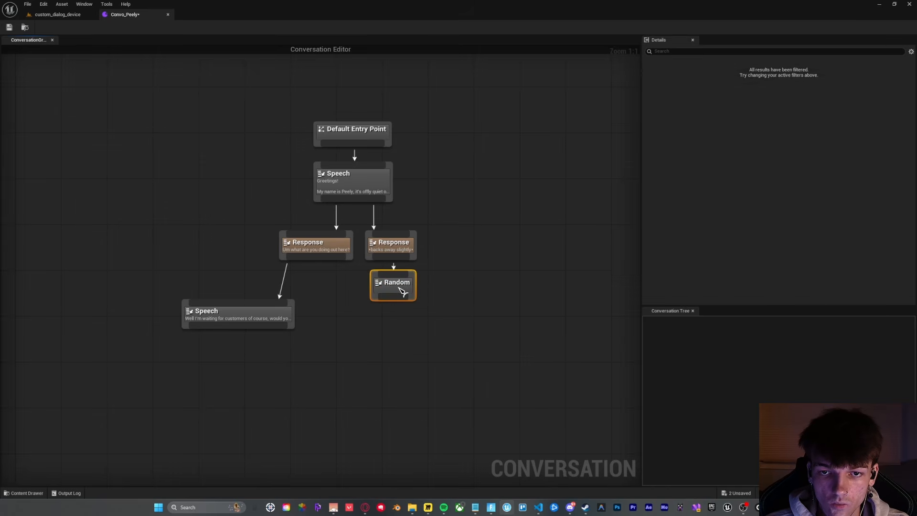
{"action": "left_click", "coordinate": [484, 296]}
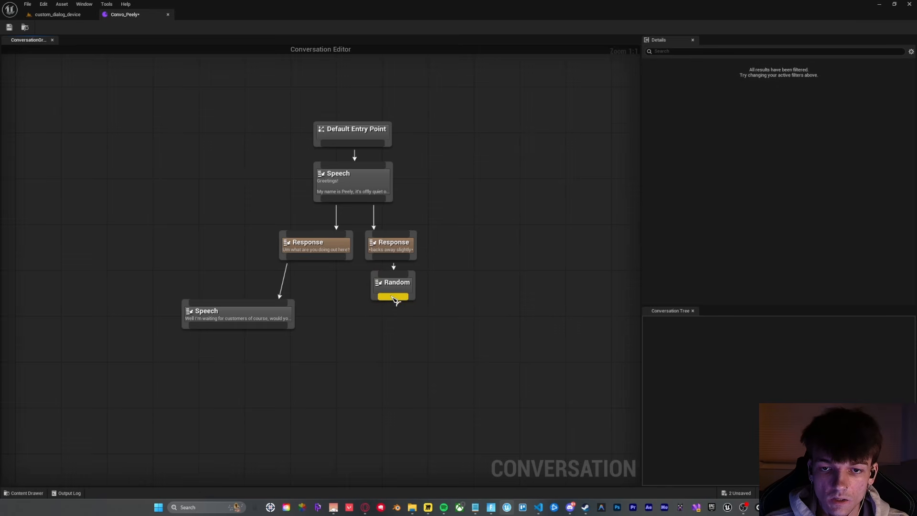
Step: Add a Speech node linked from the Random node and place it just below, slightly to the left
{"action": "left_click_drag", "start_coordinate": [393, 298], "coordinate": [386, 337]}
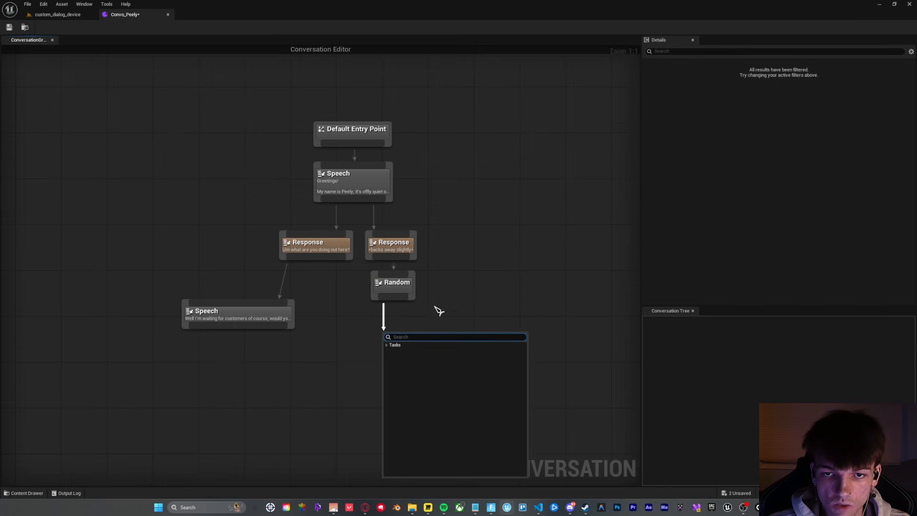
{"action": "left_click", "coordinate": [387, 345]}
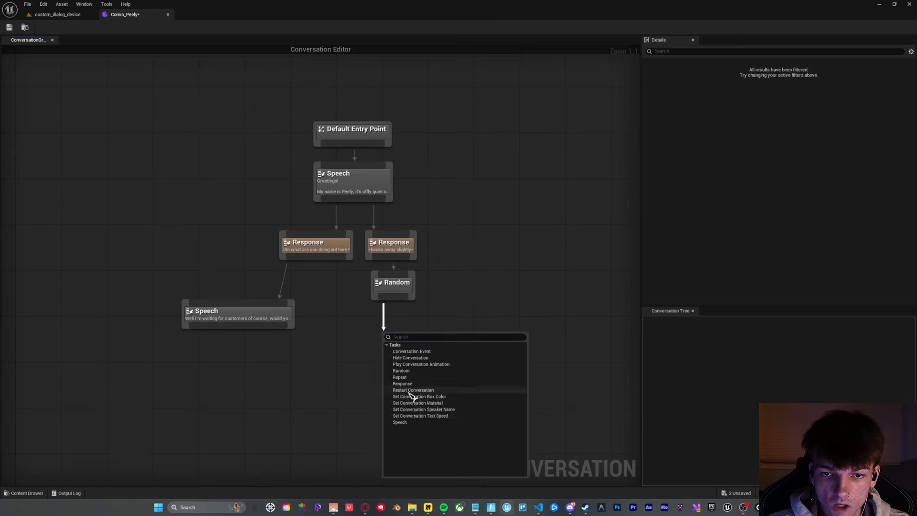
{"action": "left_click", "coordinate": [409, 423]}
{"action": "left_click_drag", "start_coordinate": [396, 342], "coordinate": [373, 331]}
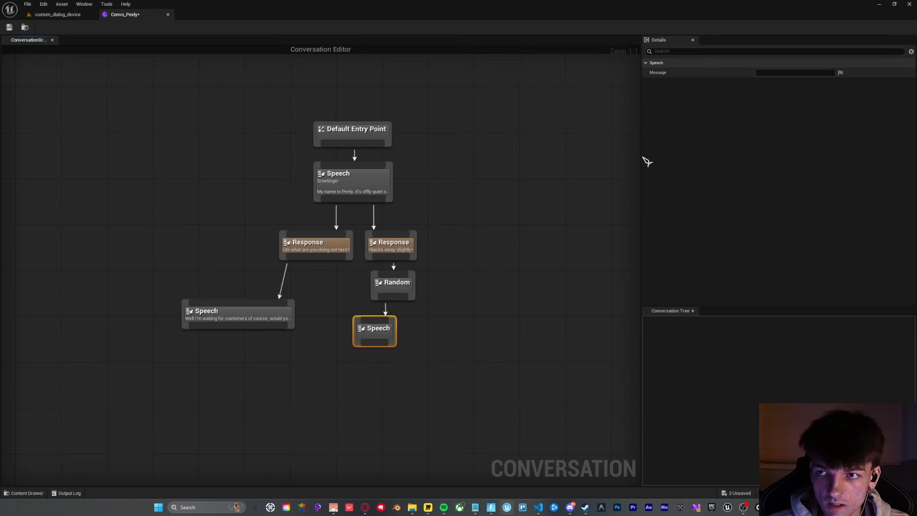
Step: Set that Speech's message to "Oh im sorry, I didn't mean to frighten you! Would you like to buy my strawberry smoothie?" and centre it beneath Random
{"action": "left_click", "coordinate": [764, 72]}
{"action": "type", "text": "Oh im oo"}
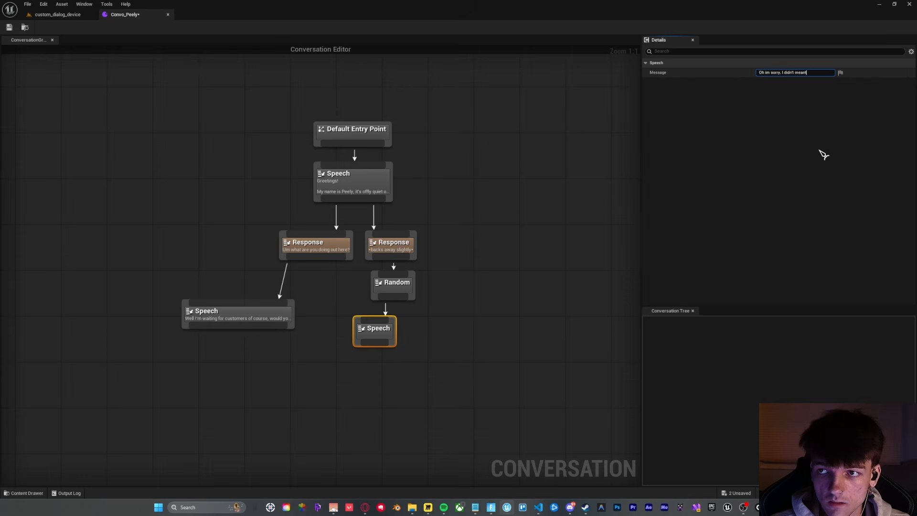
{"action": "type", "text": "rry, I didn't mean to frighten you! Would yo"}
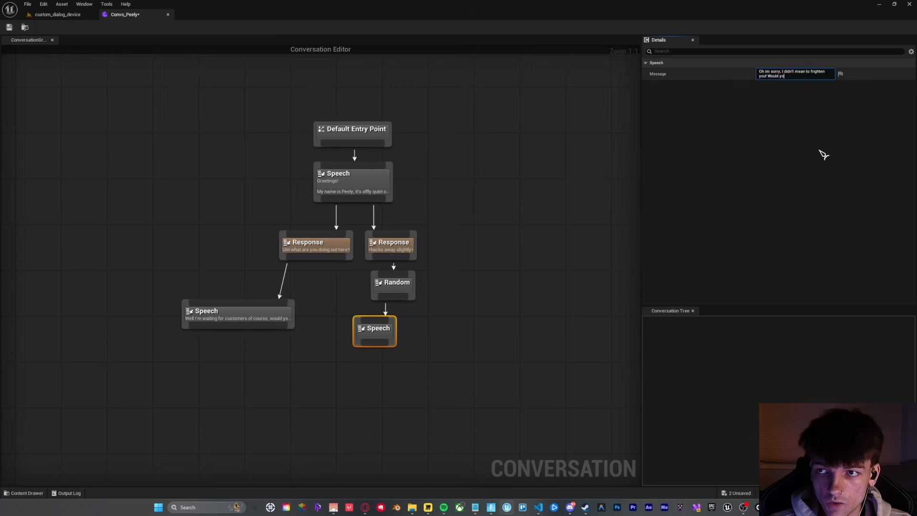
{"action": "type", "text": "u like to buy my strawberry smoothie?"}
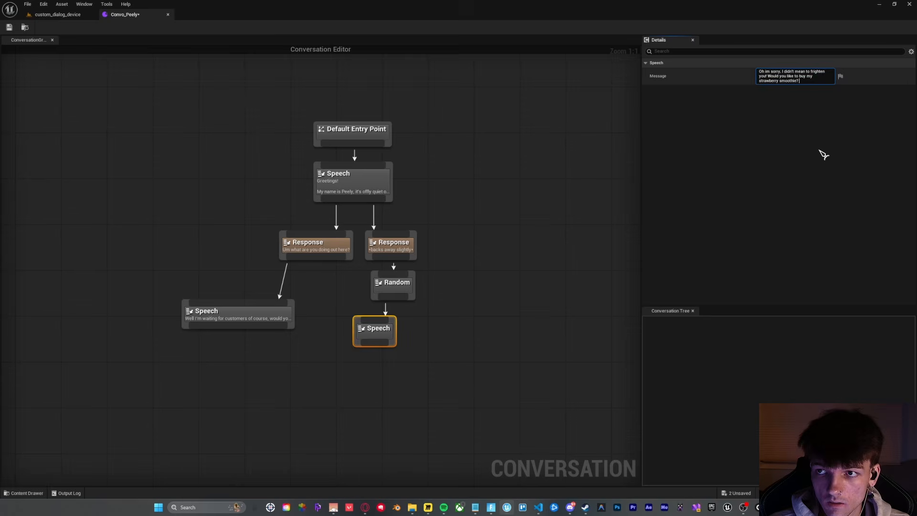
{"action": "left_click", "coordinate": [377, 324]}
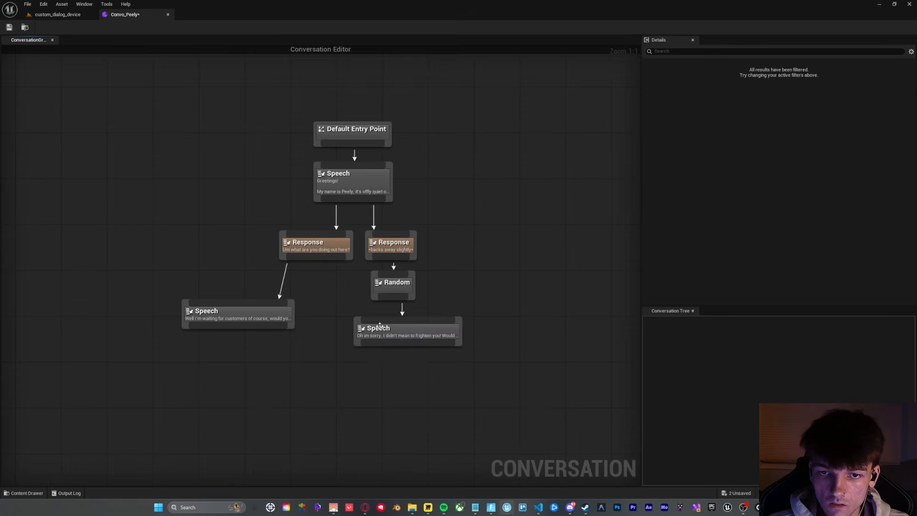
{"action": "left_click_drag", "start_coordinate": [424, 329], "coordinate": [395, 335]}
Step: Add a second Speech node linked from Random, to the right of the first, with the message "Sorry where are my manners? Whats your name?"
{"action": "left_click_drag", "start_coordinate": [403, 299], "coordinate": [469, 322]}
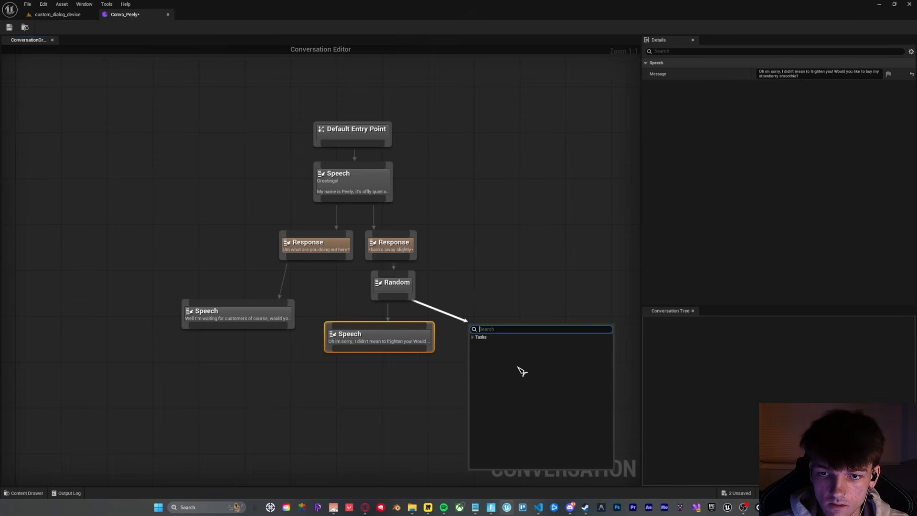
{"action": "left_click", "coordinate": [473, 336]}
{"action": "left_click", "coordinate": [483, 418]}
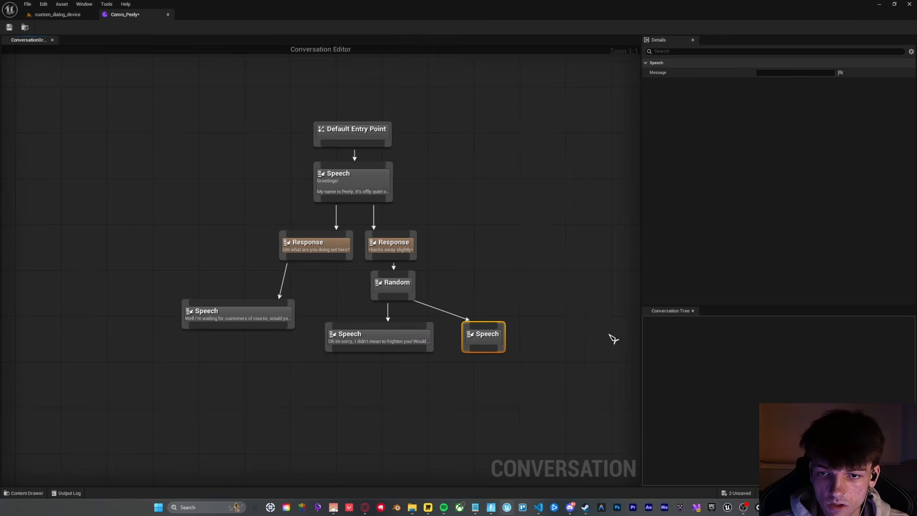
{"action": "left_click", "coordinate": [759, 73]}
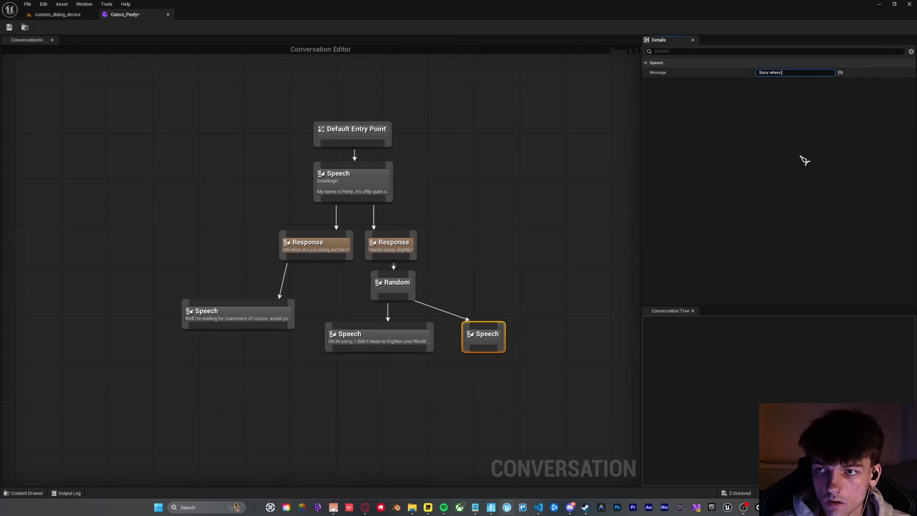
{"action": "type", "text": "Sorry where are my mann"}
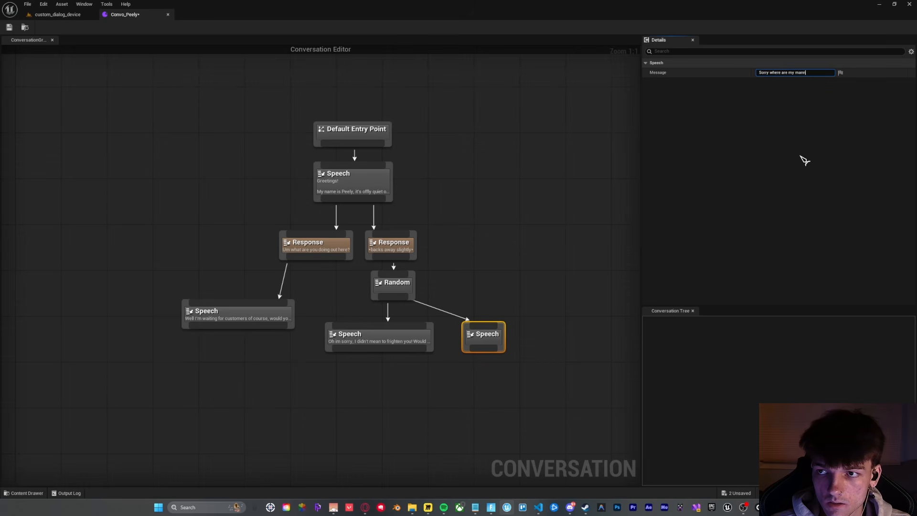
{"action": "type", "text": "ers? Whats your name?"}
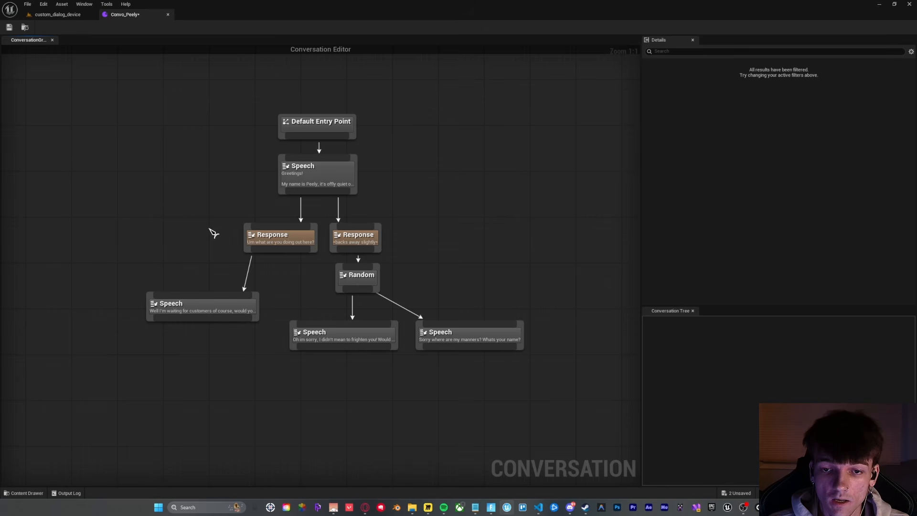
Step: Insert a reroute node on the link from Random to the second Speech and align both so the link turns at a right angle
{"action": "left_click", "coordinate": [398, 304]}
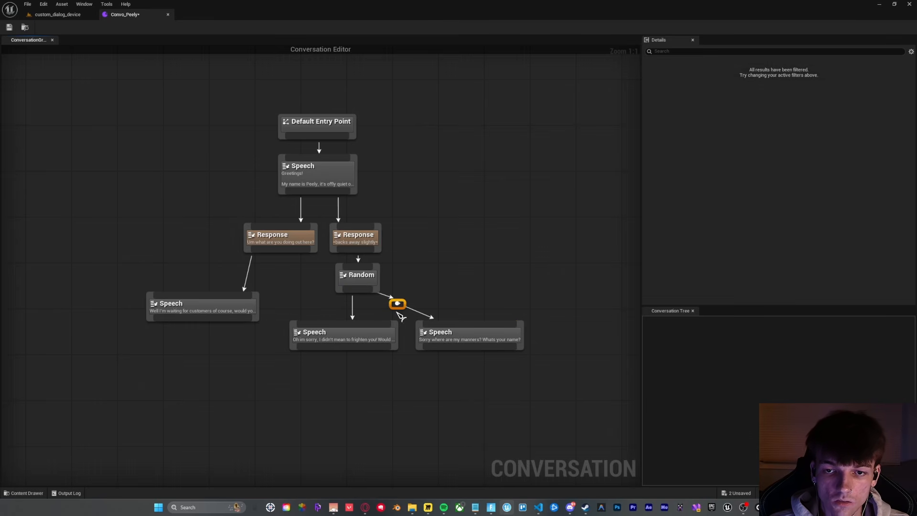
{"action": "left_click", "coordinate": [441, 293]}
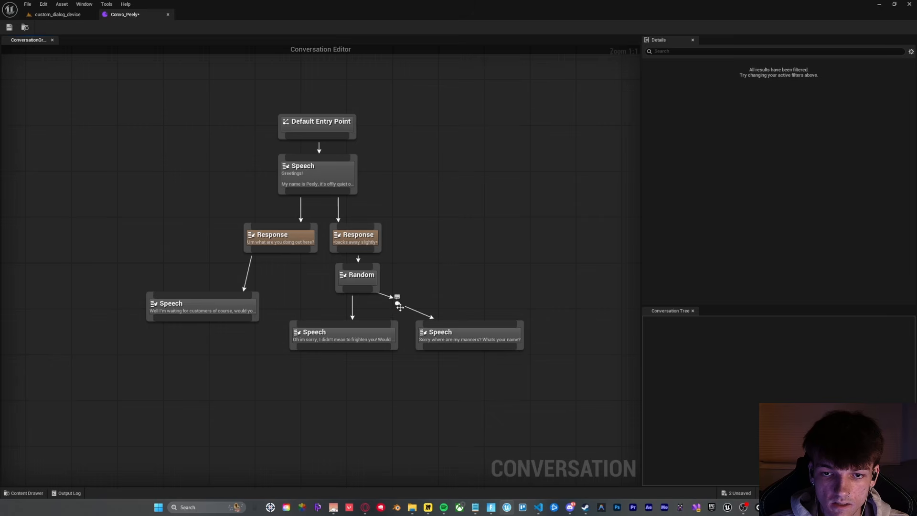
{"action": "left_click_drag", "start_coordinate": [400, 306], "coordinate": [471, 300]}
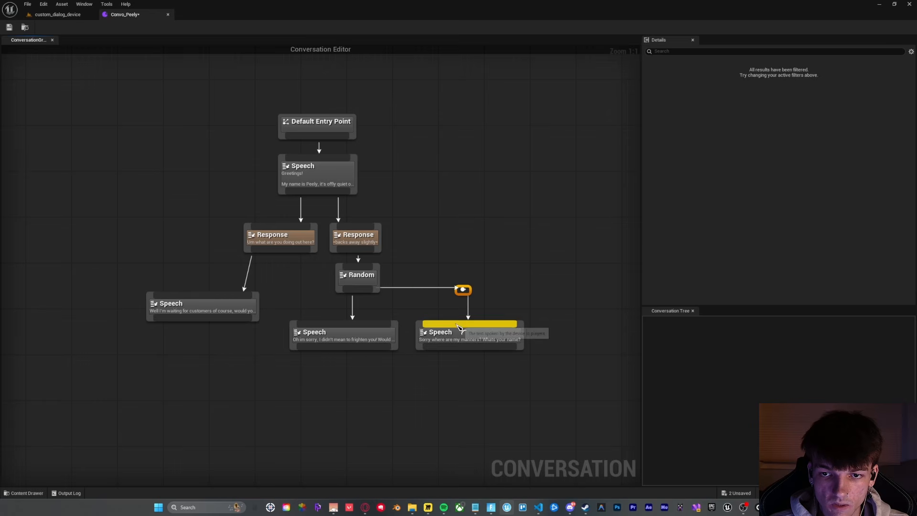
{"action": "left_click_drag", "start_coordinate": [470, 293], "coordinate": [430, 289]}
{"action": "left_click_drag", "start_coordinate": [445, 327], "coordinate": [471, 342]}
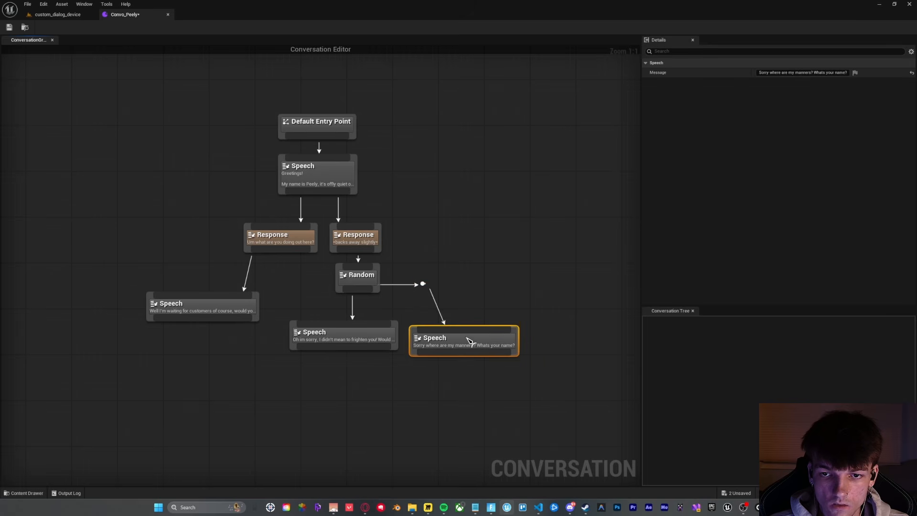
{"action": "left_click", "coordinate": [474, 290]}
{"action": "right_click_drag", "start_coordinate": [474, 289], "coordinate": [495, 293]}
{"action": "left_click_drag", "start_coordinate": [418, 293], "coordinate": [452, 298]}
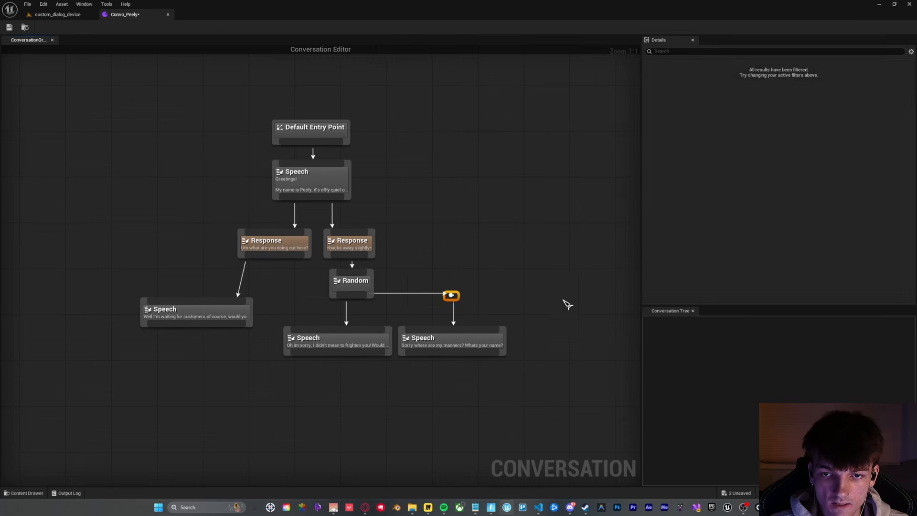
{"action": "left_click", "coordinate": [563, 301]}
Step: Move the Random node, its reroute node and both linked Speech nodes together, slightly down and to the right
{"action": "right_click_drag", "start_coordinate": [472, 308], "coordinate": [448, 235]}
{"action": "right_click_drag", "start_coordinate": [362, 228], "coordinate": [428, 264]}
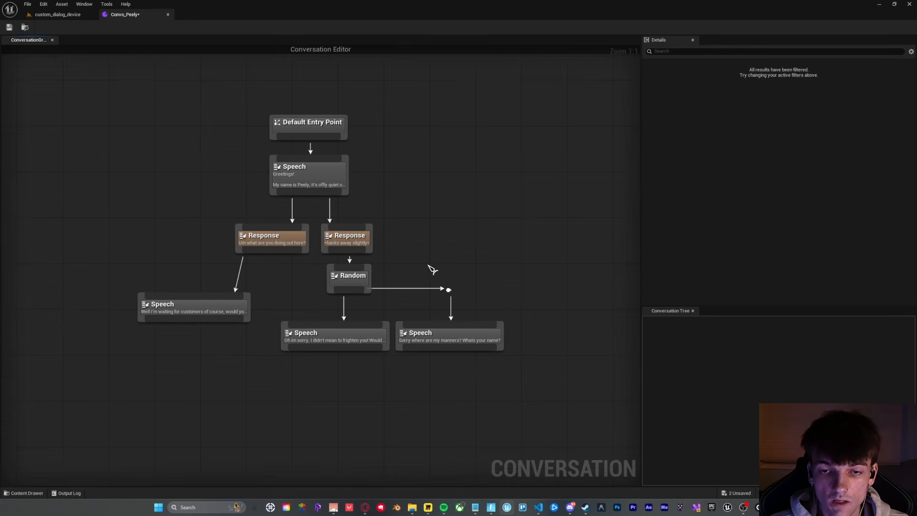
{"action": "right_click_drag", "start_coordinate": [470, 374], "coordinate": [489, 328]}
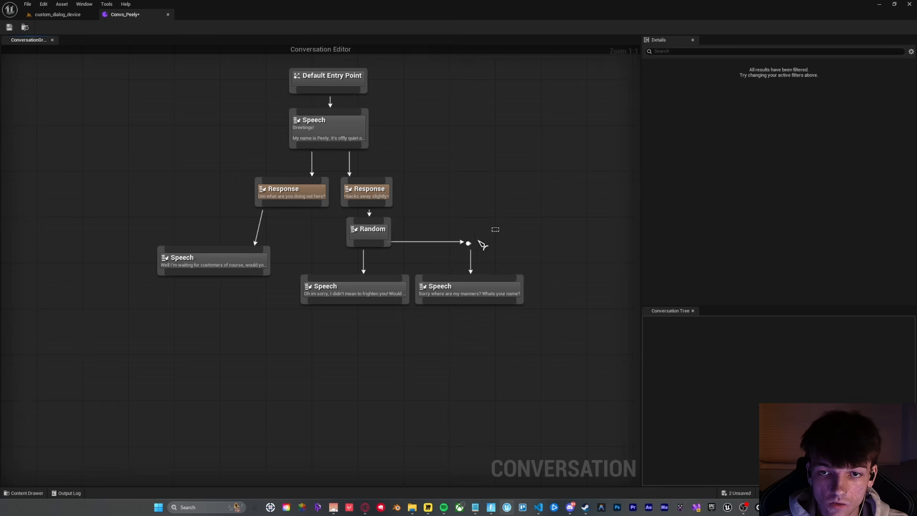
{"action": "left_click_drag", "start_coordinate": [566, 336], "coordinate": [319, 246]}
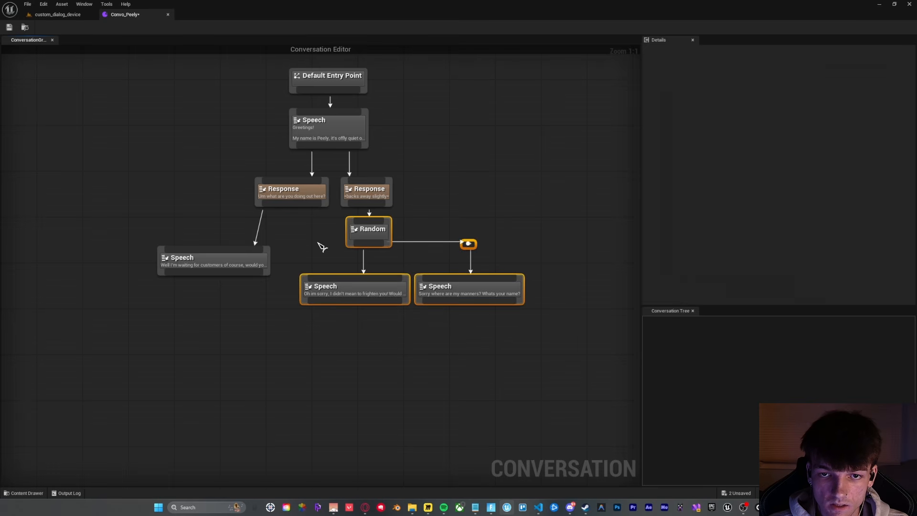
{"action": "left_click", "coordinate": [375, 237], "text": "ctrl"}
{"action": "left_click_drag", "start_coordinate": [375, 237], "coordinate": [406, 263]}
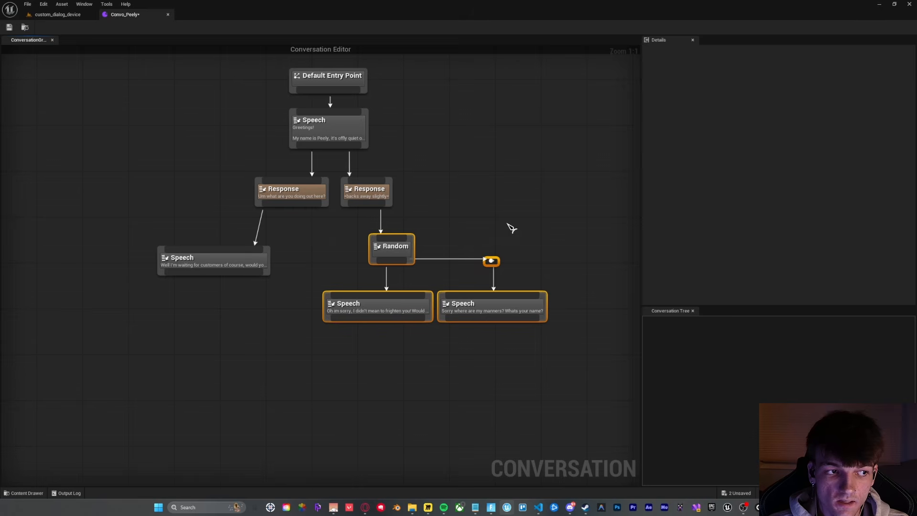
Step: Enclose the selected Random node, reroute and two Speech nodes in a comment titled "Random Speech Result" and shift the group to the right
{"action": "key", "text": "c"}
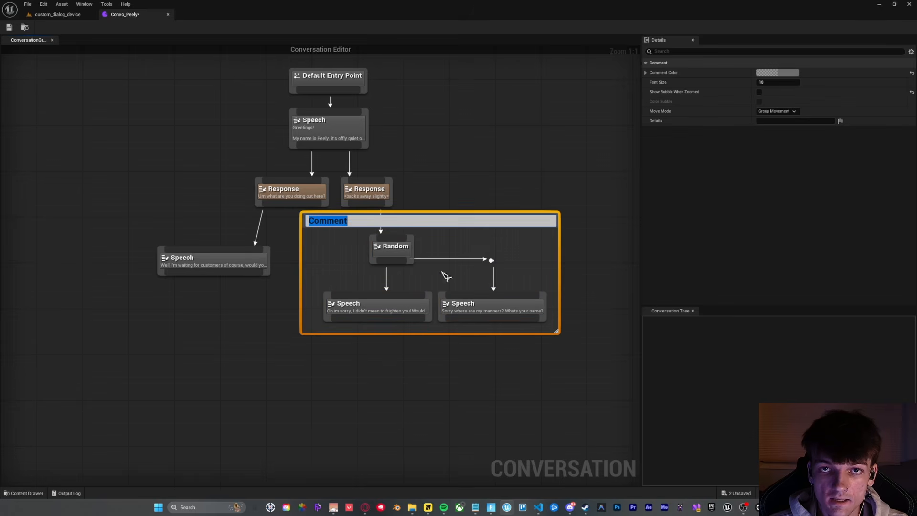
{"action": "type", "text": "Random Speech"}
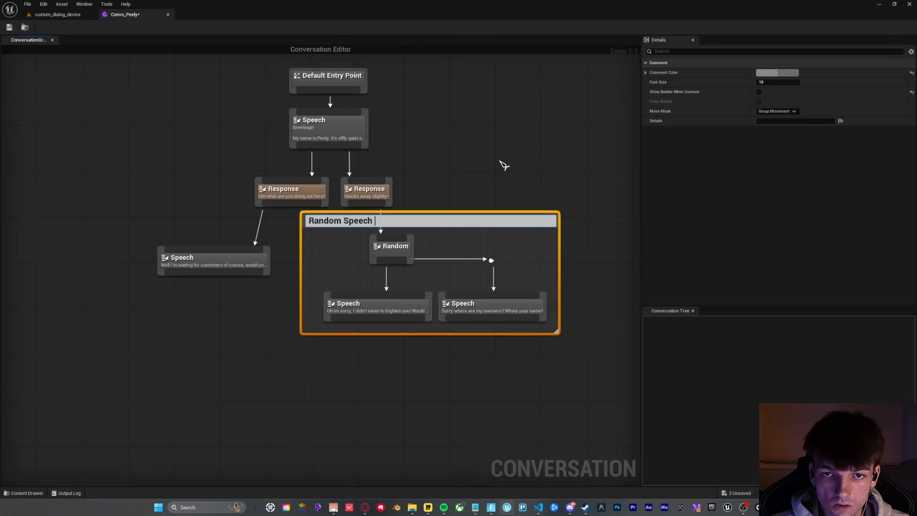
{"action": "type", "text": " Result"}
{"action": "left_click", "coordinate": [502, 164]}
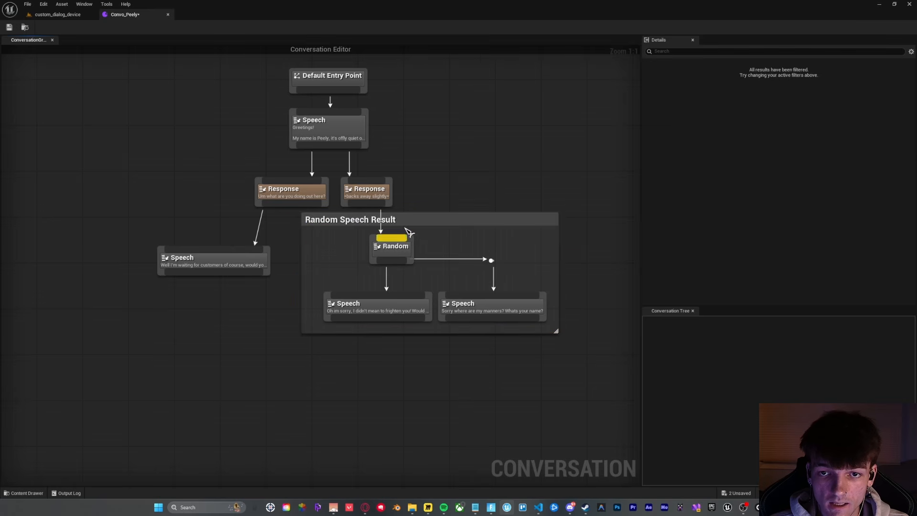
{"action": "left_click_drag", "start_coordinate": [405, 222], "coordinate": [463, 226]}
Step: Tint the Random Speech Result comment a muted pink and save the conversation
{"action": "left_click", "coordinate": [790, 72]}
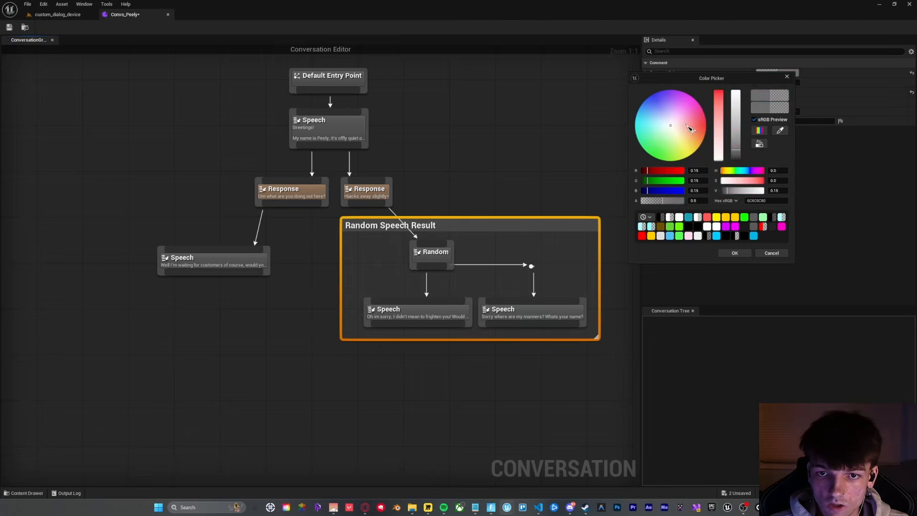
{"action": "left_click_drag", "start_coordinate": [690, 128], "coordinate": [695, 119]}
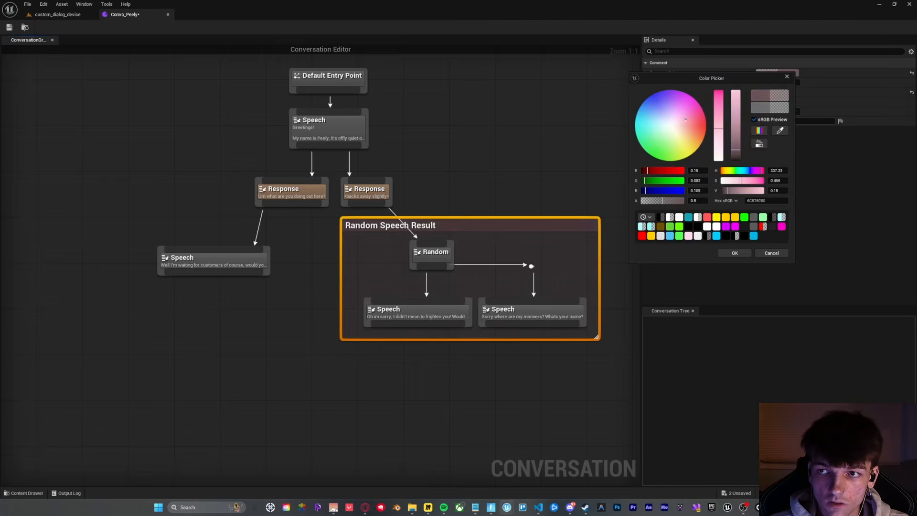
{"action": "left_click", "coordinate": [735, 253]}
{"action": "left_click_drag", "start_coordinate": [769, 81], "coordinate": [750, 82]}
{"action": "key", "text": "ctrl+s"}
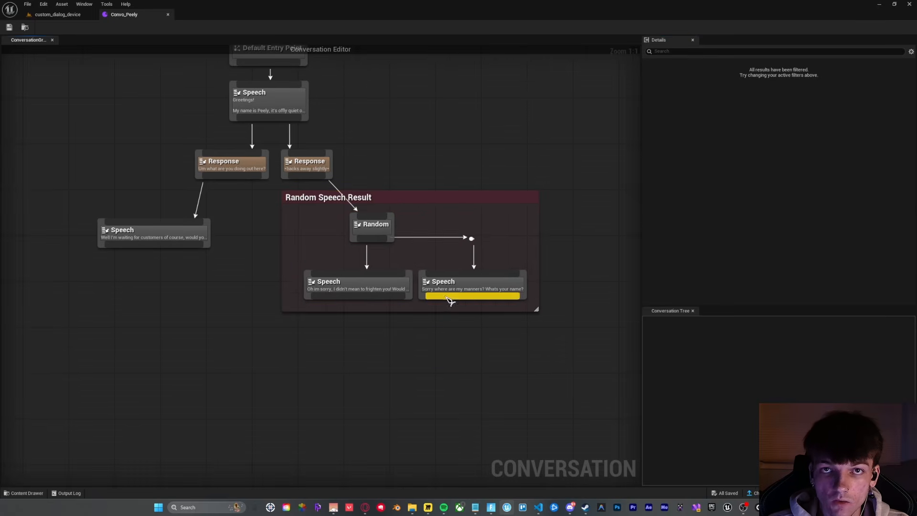
Step: Add a Restart Conversation node and place it below the Random Speech Result comment
{"action": "left_click_drag", "start_coordinate": [447, 315], "coordinate": [446, 344]}
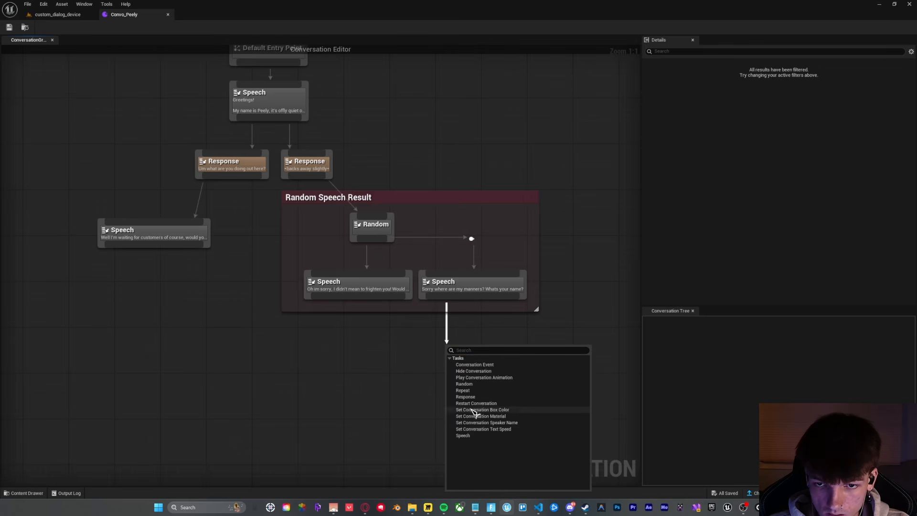
{"action": "left_click", "coordinate": [475, 403]}
{"action": "left_click_drag", "start_coordinate": [461, 366], "coordinate": [260, 372]}
{"action": "right_click_drag", "start_coordinate": [266, 369], "coordinate": [374, 391]}
{"action": "left_click_drag", "start_coordinate": [412, 376], "coordinate": [489, 348]}
{"action": "right_click_drag", "start_coordinate": [407, 353], "coordinate": [333, 319]}
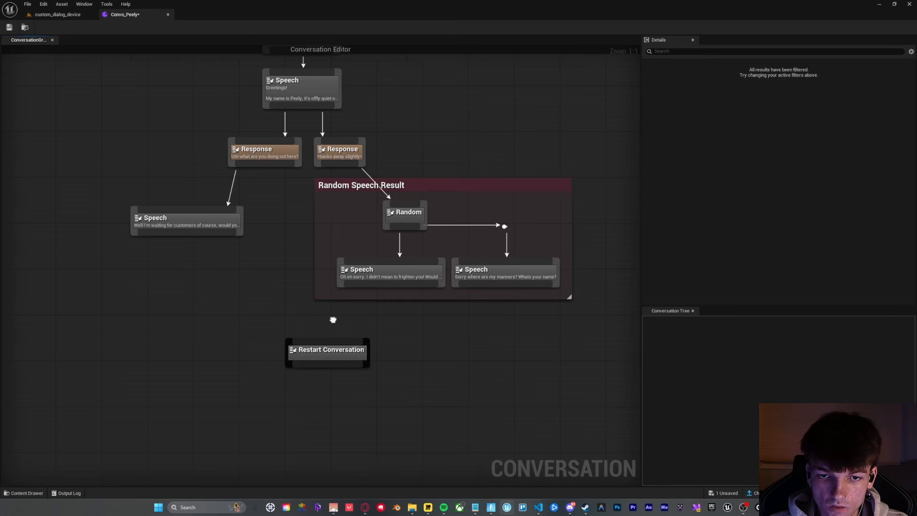
{"action": "left_click_drag", "start_coordinate": [316, 351], "coordinate": [476, 373]}
Step: Add a Response beneath the "Whats your name?" Speech and link it to the Restart Conversation node, placed lower to its right
{"action": "right_click_drag", "start_coordinate": [434, 327], "coordinate": [337, 299]}
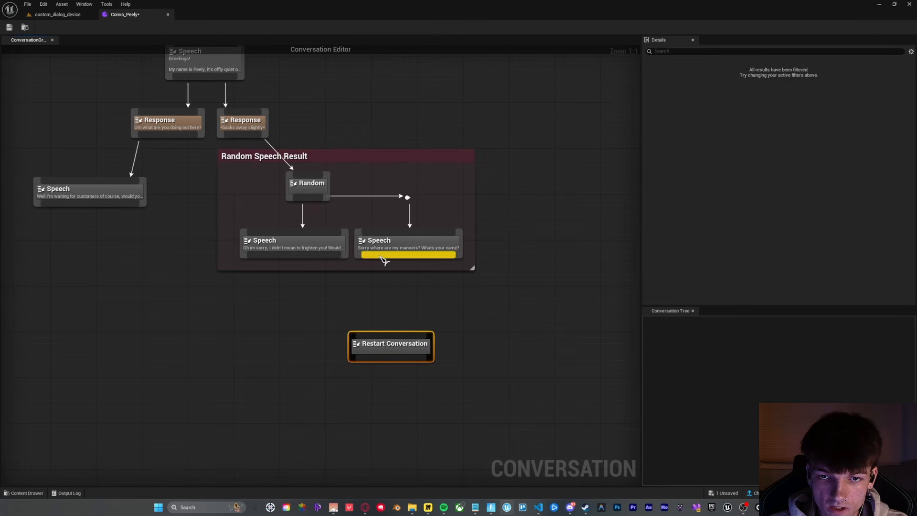
{"action": "left_click_drag", "start_coordinate": [383, 257], "coordinate": [508, 360]}
{"action": "left_click", "coordinate": [403, 343]}
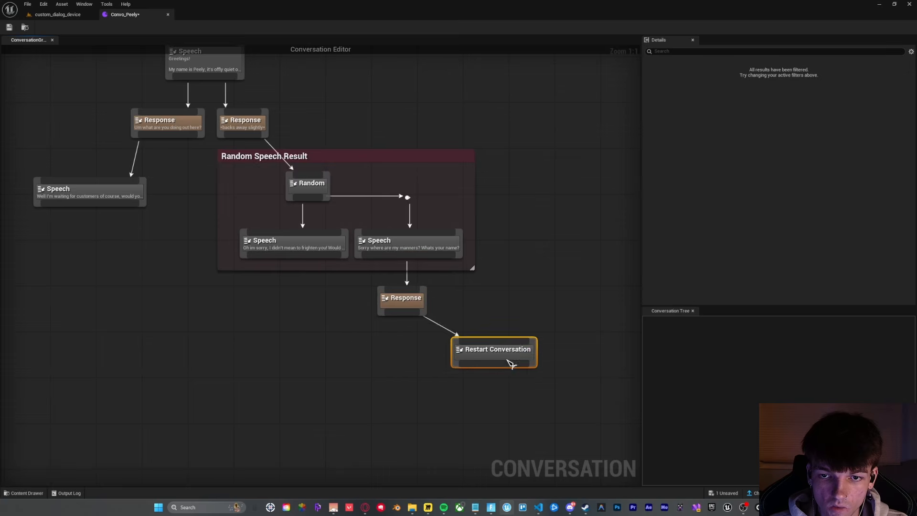
Step: Centre the new Response beneath its Speech and set its response text to "Wait what did you say?"
{"action": "scroll", "coordinate": [476, 293], "scroll_direction": "down", "scroll_amount": 3}
{"action": "right_click_drag", "start_coordinate": [475, 290], "coordinate": [499, 357]}
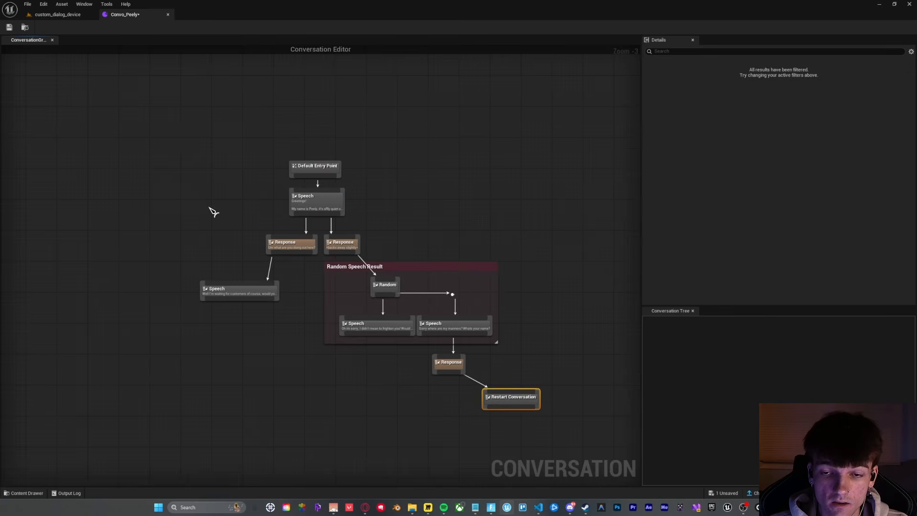
{"action": "right_click_drag", "start_coordinate": [580, 345], "coordinate": [530, 257]}
{"action": "scroll", "coordinate": [530, 259], "scroll_direction": "up", "scroll_amount": 3}
{"action": "right_click_drag", "start_coordinate": [405, 295], "coordinate": [446, 302]}
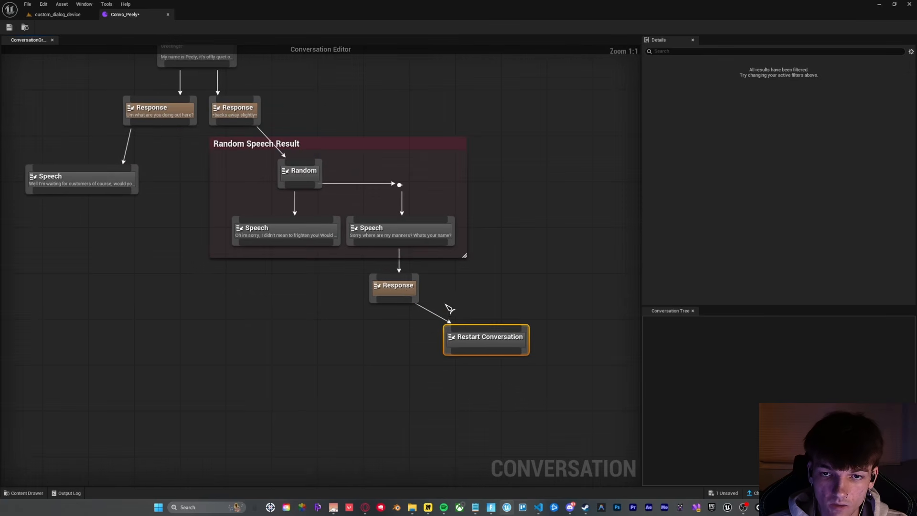
{"action": "left_click_drag", "start_coordinate": [411, 296], "coordinate": [423, 297]}
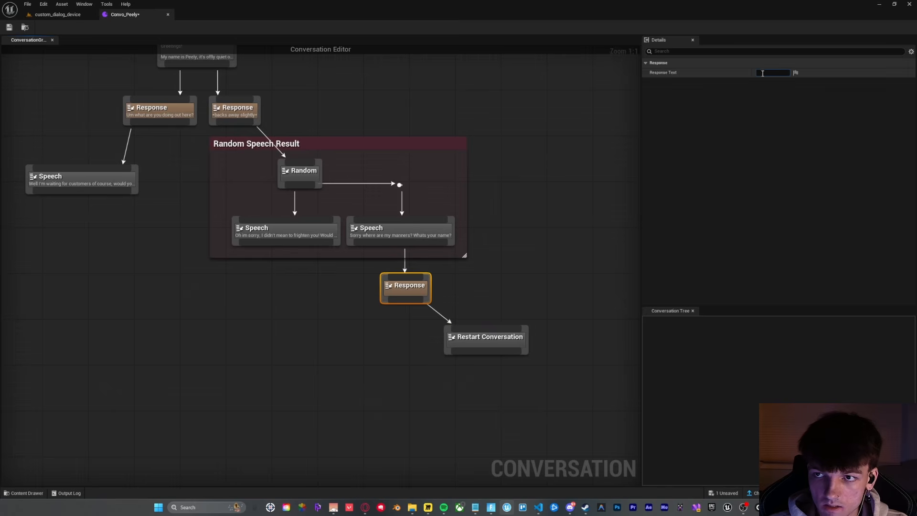
{"action": "type", "text": "Wait what do you"}
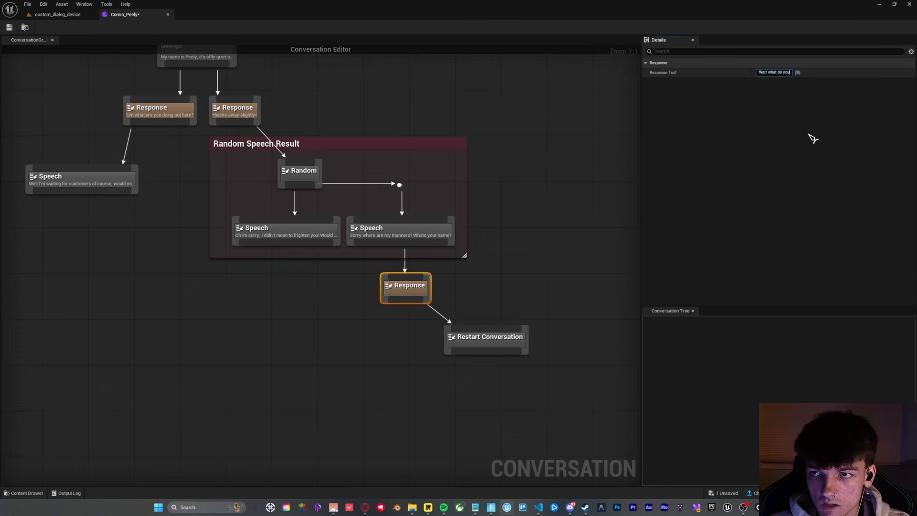
{"action": "key", "text": "ctrl+a"}
{"action": "type", "text": "Wait what did you say?"}
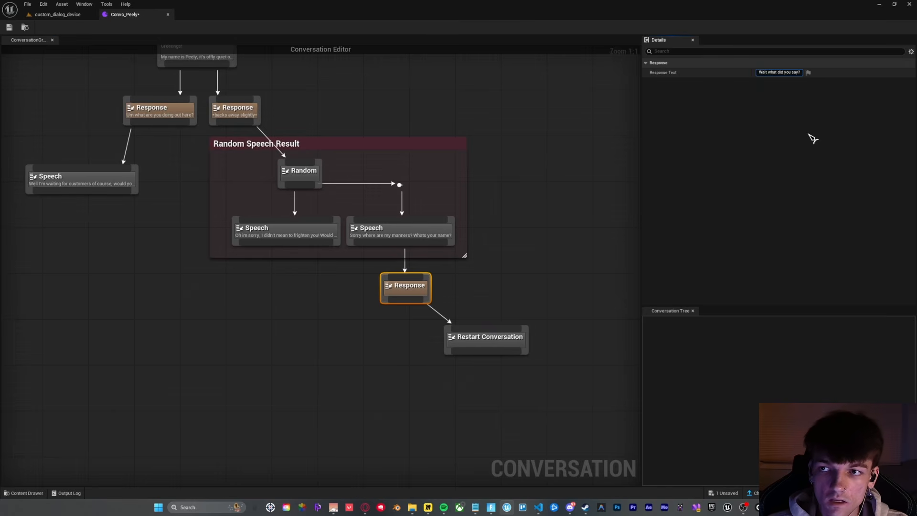
{"action": "key", "text": "Return"}
Step: Reposition the "No thanks" and "Sure!" Responses together, below and slightly to the left of the strawberry smoothie Speech
{"action": "right_click_drag", "start_coordinate": [519, 235], "coordinate": [545, 321]}
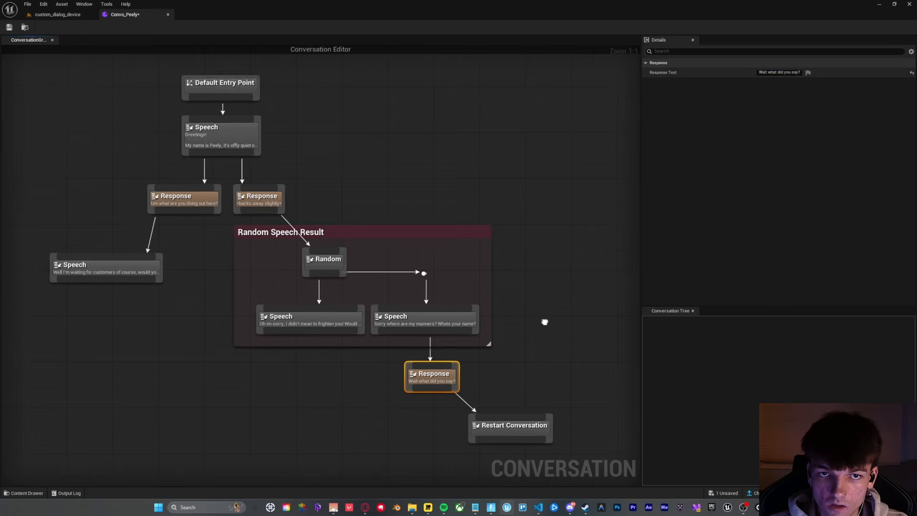
{"action": "right_click_drag", "start_coordinate": [473, 239], "coordinate": [492, 244]}
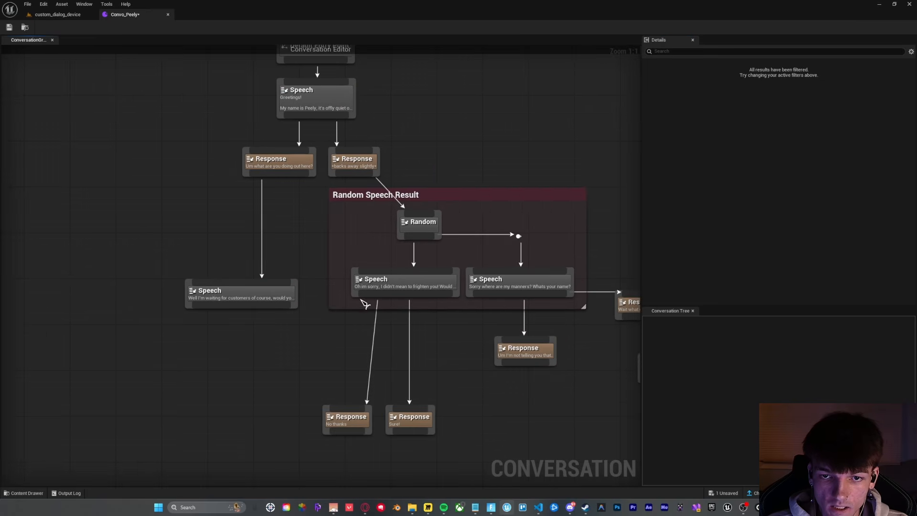
{"action": "left_click_drag", "start_coordinate": [272, 388], "coordinate": [478, 470]}
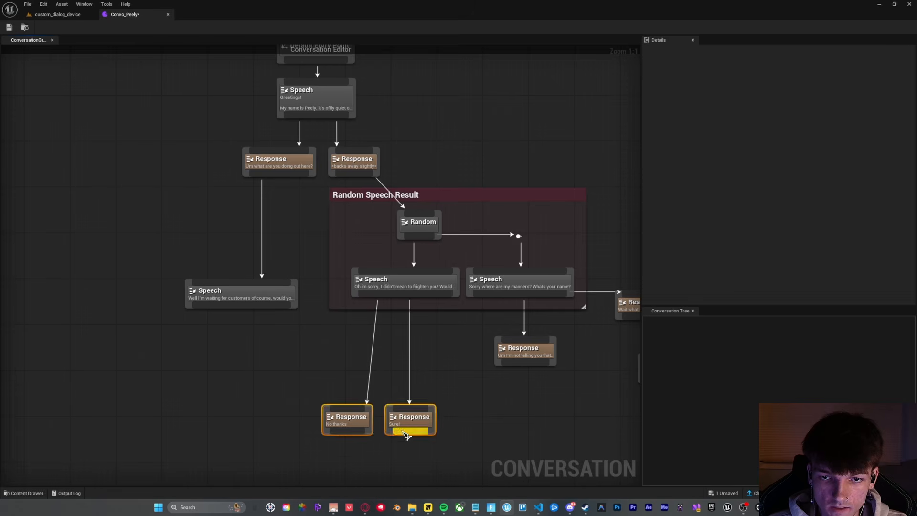
{"action": "left_click_drag", "start_coordinate": [402, 423], "coordinate": [411, 388]}
{"action": "left_click", "coordinate": [378, 335]}
{"action": "left_click", "coordinate": [399, 281]}
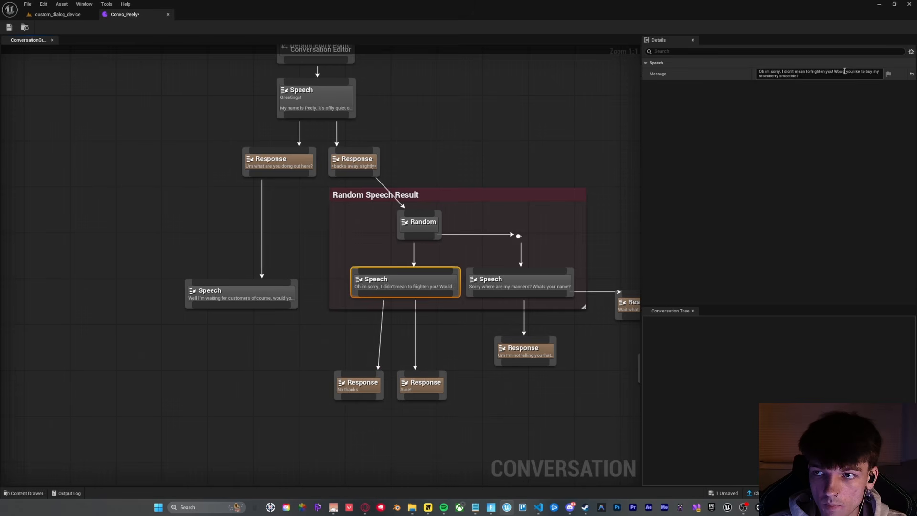
{"action": "left_click", "coordinate": [356, 325]}
{"action": "right_click_drag", "start_coordinate": [356, 326], "coordinate": [378, 304]}
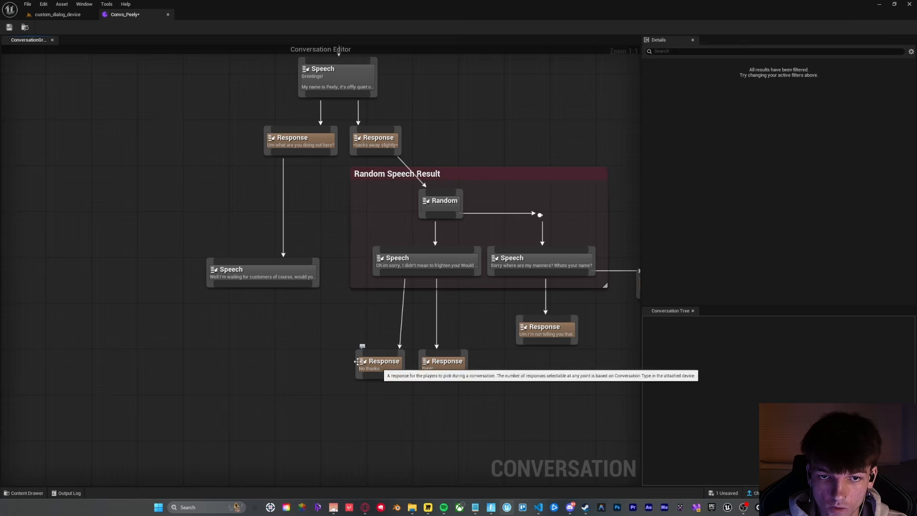
{"action": "left_click_drag", "start_coordinate": [303, 321], "coordinate": [459, 429]}
{"action": "left_click_drag", "start_coordinate": [447, 370], "coordinate": [414, 388]}
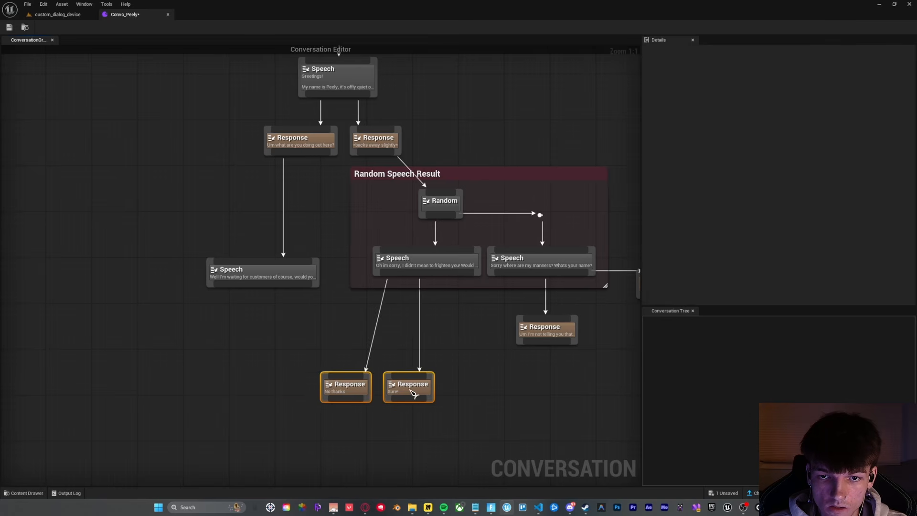
{"action": "left_click", "coordinate": [322, 319]}
Step: Link the "Well I'm waiting for customers" Speech to both the "No thanks" and "Sure!" Responses
{"action": "right_click_drag", "start_coordinate": [322, 319], "coordinate": [335, 340]}
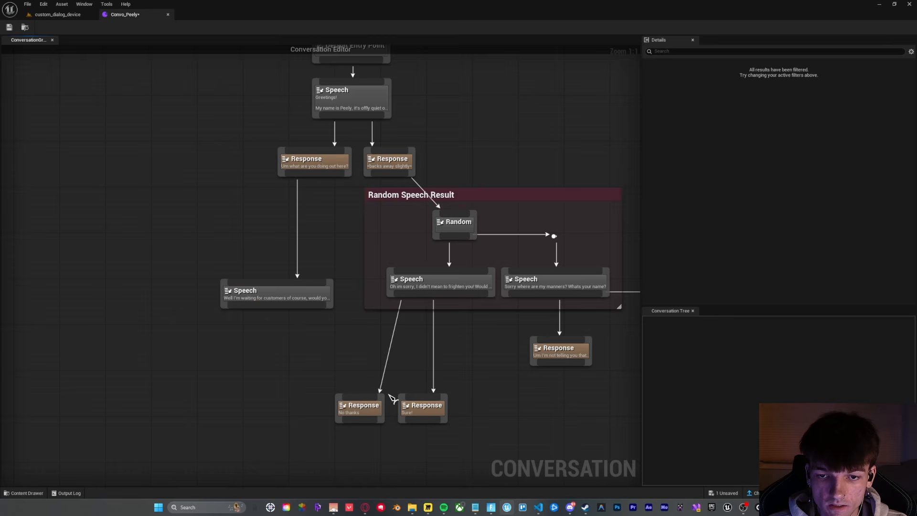
{"action": "left_click_drag", "start_coordinate": [310, 316], "coordinate": [418, 397]}
{"action": "right_click_drag", "start_coordinate": [271, 330], "coordinate": [303, 346]}
{"action": "left_click_drag", "start_coordinate": [319, 371], "coordinate": [409, 427]}
{"action": "left_click", "coordinate": [489, 389]}
{"action": "right_click_drag", "start_coordinate": [475, 370], "coordinate": [472, 348]}
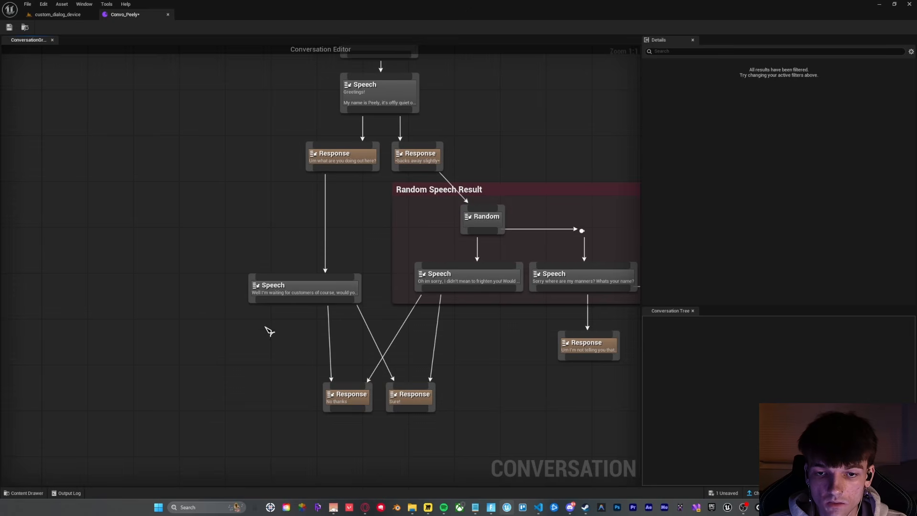
{"action": "right_click_drag", "start_coordinate": [328, 406], "coordinate": [305, 374]}
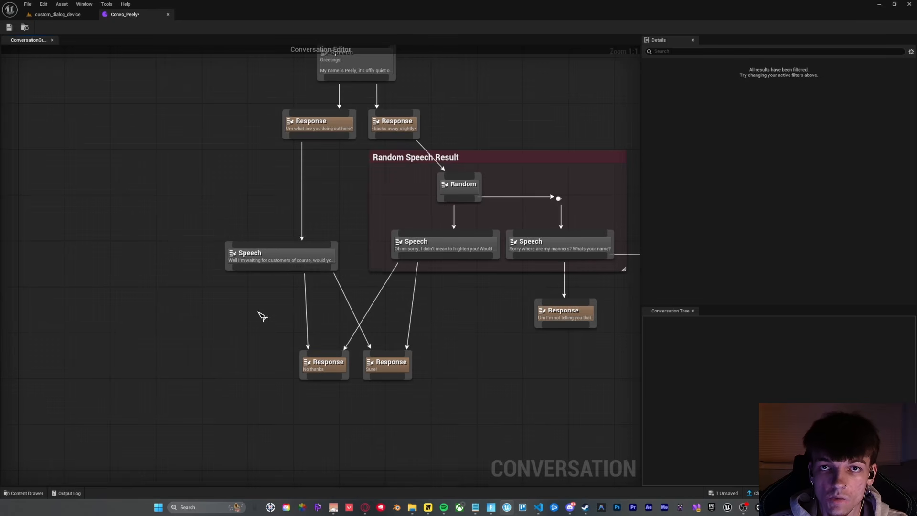
Step: Add a Conversation Event node below the "No thanks" Response, linked from it
{"action": "right_click_drag", "start_coordinate": [262, 316], "coordinate": [207, 188]}
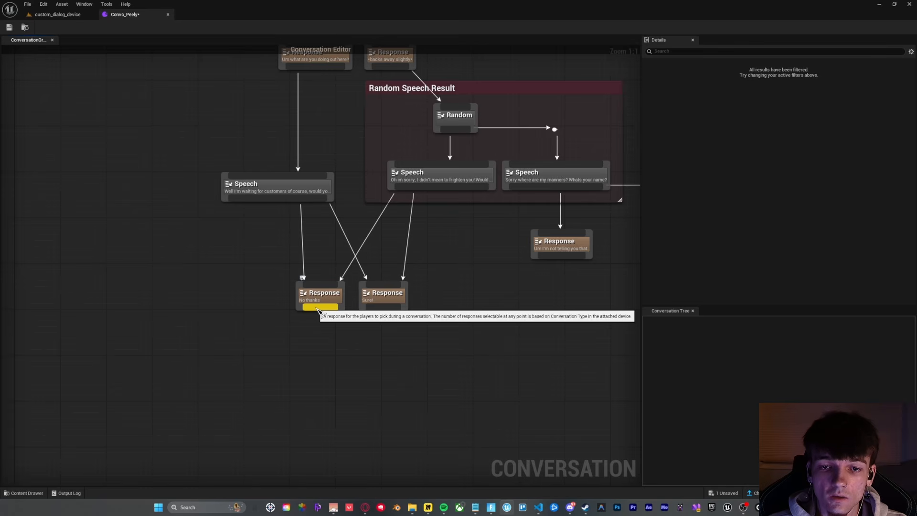
{"action": "left_click_drag", "start_coordinate": [317, 309], "coordinate": [305, 364]}
{"action": "left_click", "coordinate": [265, 319]}
{"action": "left_click_drag", "start_coordinate": [317, 308], "coordinate": [280, 355]}
{"action": "left_click", "coordinate": [306, 262]}
{"action": "left_click", "coordinate": [352, 342]}
{"action": "right_click_drag", "start_coordinate": [352, 342], "coordinate": [327, 309]}
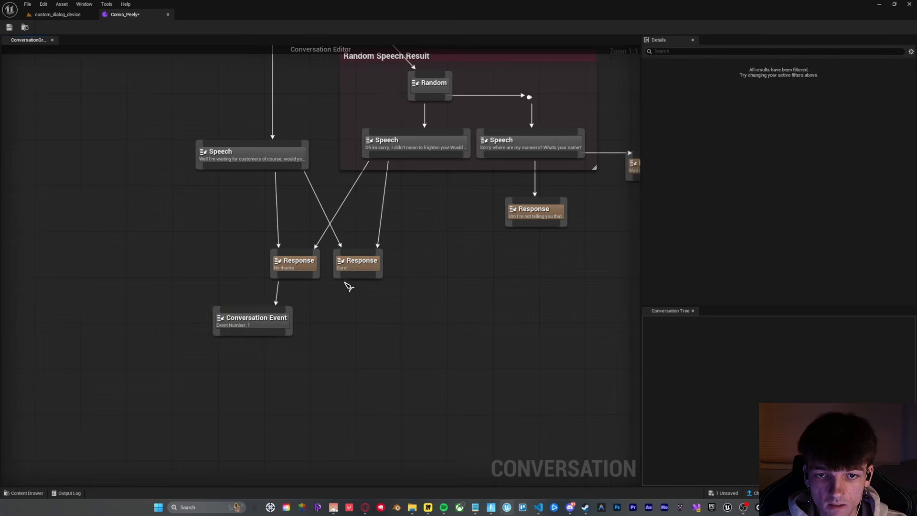
Step: Duplicate the Conversation Event node, place the copy below the "Sure!" Response and link that Response to it
{"action": "left_click", "coordinate": [280, 322]}
{"action": "key", "text": "ctrl+c"}
{"action": "key", "text": "ctrl+v"}
{"action": "left_click_drag", "start_coordinate": [350, 338], "coordinate": [390, 321]}
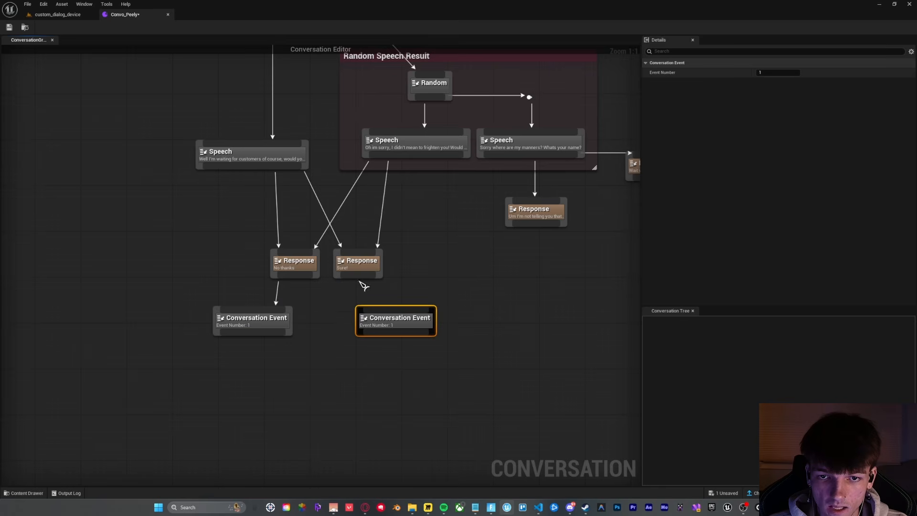
{"action": "left_click_drag", "start_coordinate": [364, 276], "coordinate": [381, 321]}
Step: Set the event number of the Conversation Event under "Sure!" to 2
{"action": "left_click", "coordinate": [759, 73]}
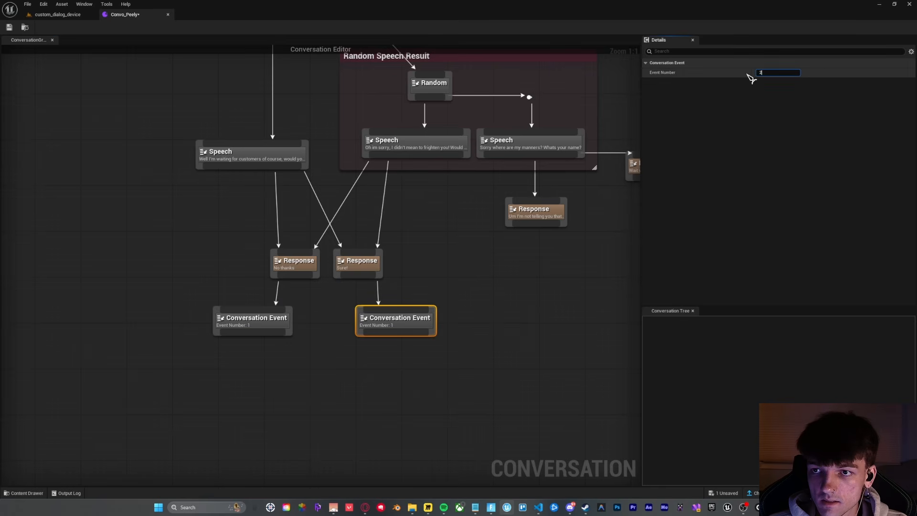
{"action": "type", "text": "2"}
{"action": "key", "text": "Return"}
{"action": "right_click_drag", "start_coordinate": [456, 225], "coordinate": [503, 246]}
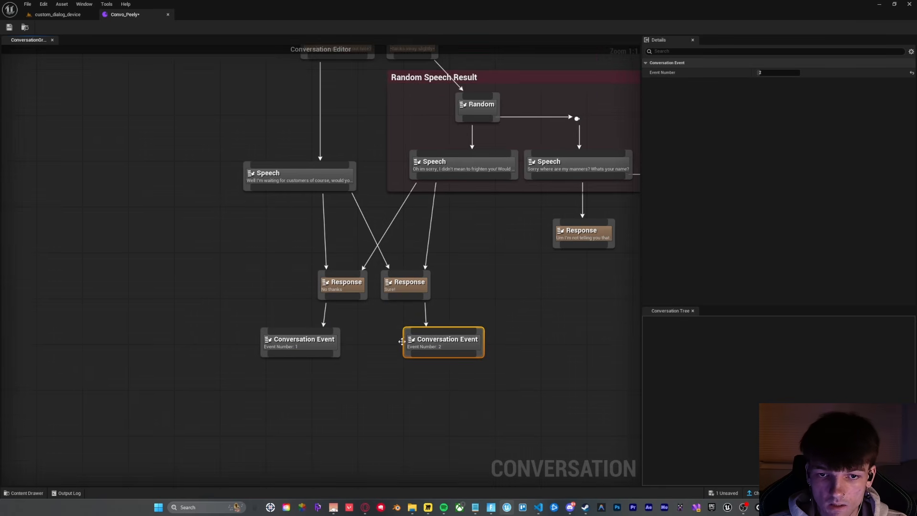
Step: Try event number 10 on the Conversation Event under "No thanks", and set it back to 1
{"action": "left_click", "coordinate": [300, 342]}
{"action": "mouse_move", "coordinate": [771, 73]}
{"action": "left_mouse_down"}
{"action": "mouse_move", "coordinate": [788, 72]}
{"action": "mouse_move", "coordinate": [760, 71]}
{"action": "left_mouse_up"}
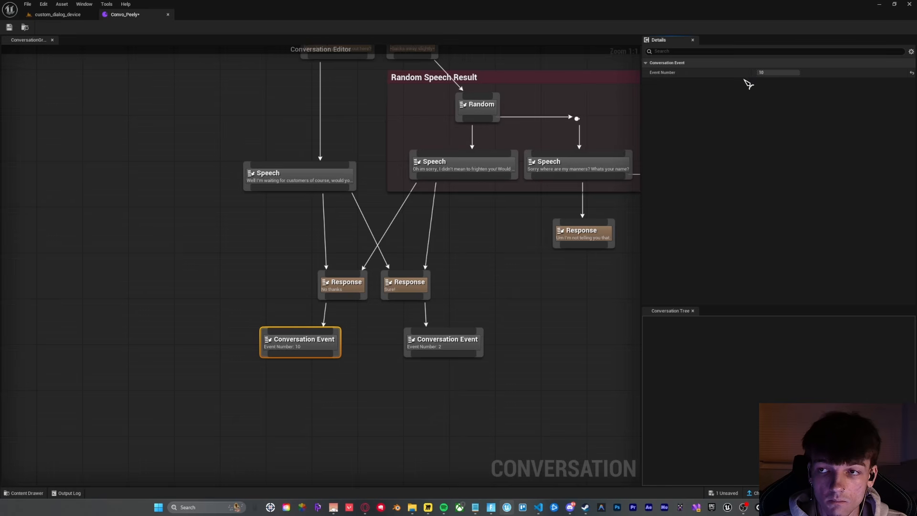
{"action": "left_click", "coordinate": [778, 73]}
{"action": "type", "text": "1"}
{"action": "key", "text": "Return"}
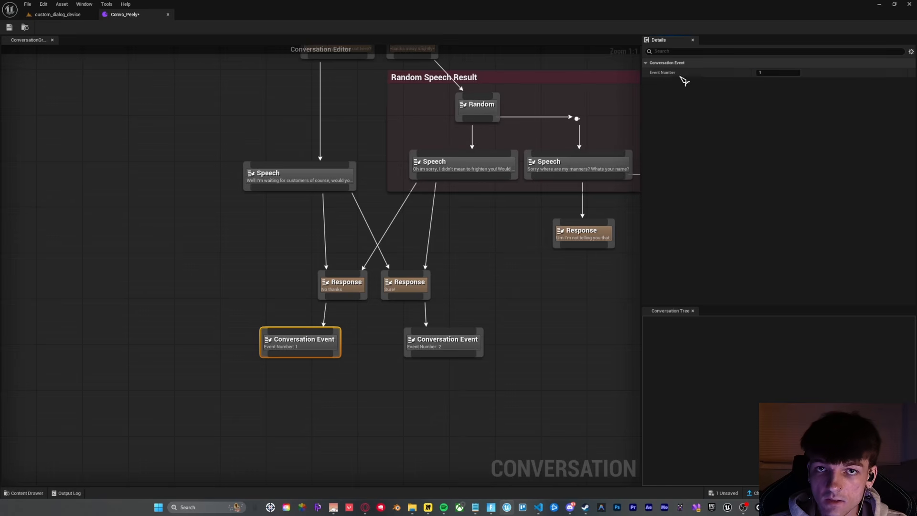
Step: Save the Convo_Peely conversation
{"action": "right_click_drag", "start_coordinate": [386, 341], "coordinate": [401, 289]}
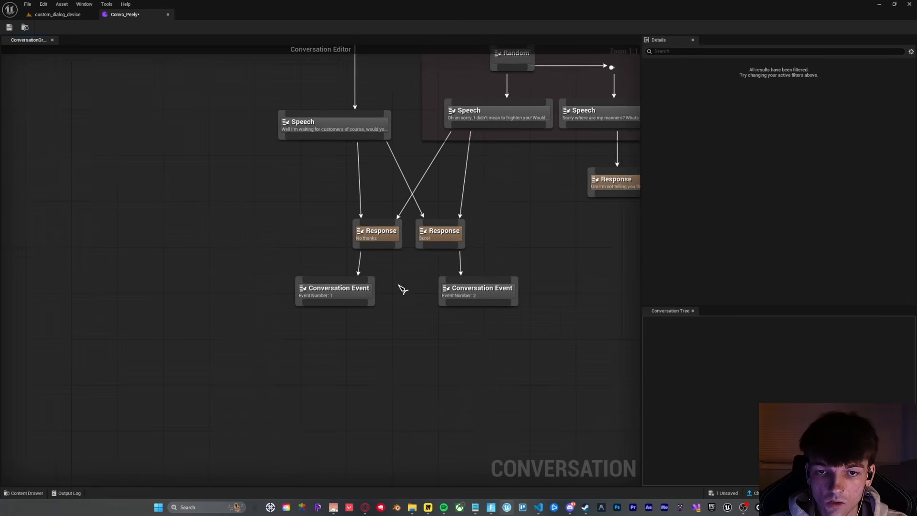
{"action": "right_click_drag", "start_coordinate": [269, 207], "coordinate": [193, 209]}
{"action": "key", "text": "ctrl+s"}
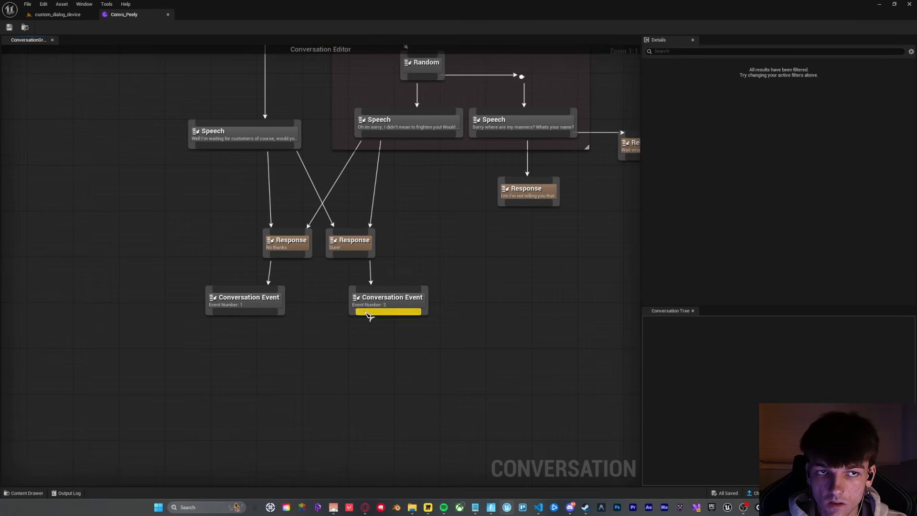
Step: Bind the Conversation Device's Exit Conversation function to its own On Conversation Event One
{"action": "left_click", "coordinate": [57, 15]}
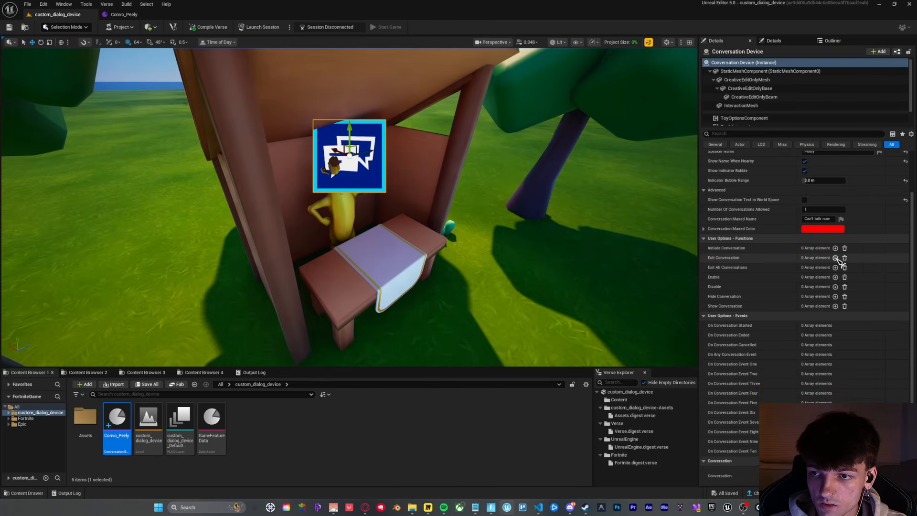
{"action": "left_click", "coordinate": [835, 257]}
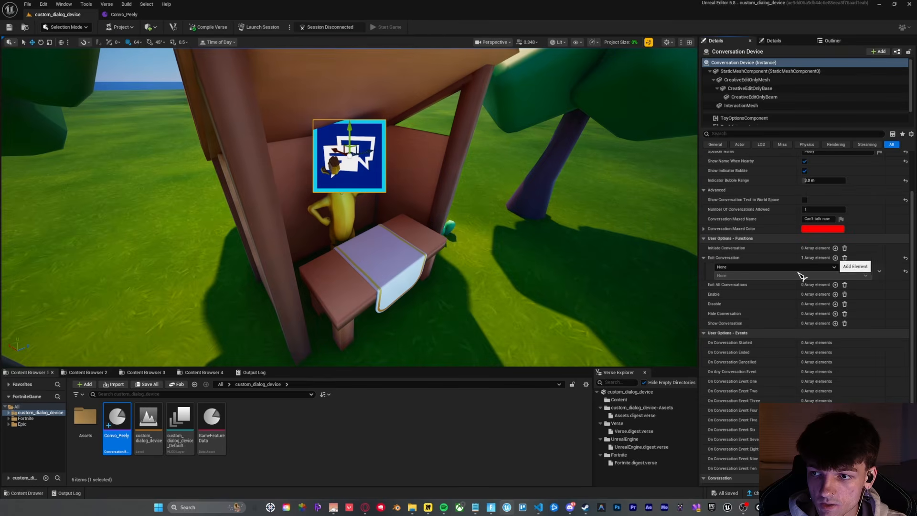
{"action": "left_click", "coordinate": [381, 186]}
{"action": "left_click", "coordinate": [753, 276]}
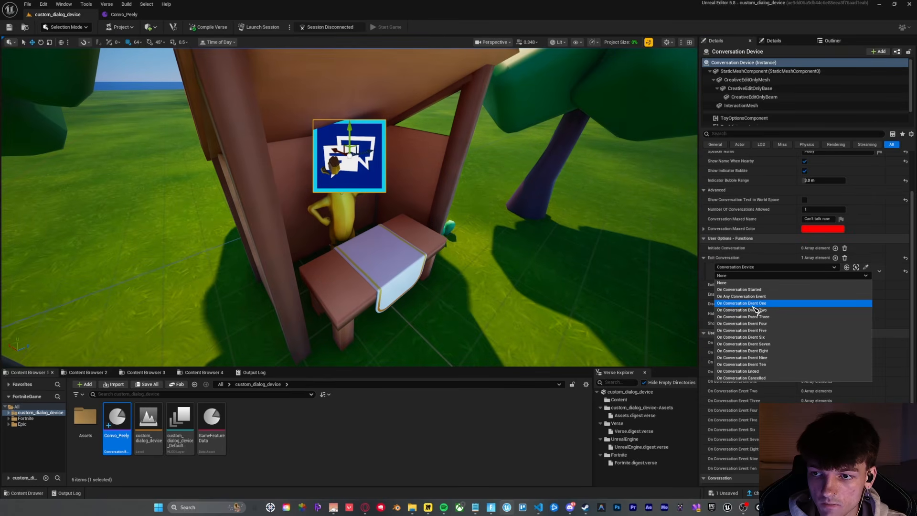
{"action": "left_click", "coordinate": [762, 304]}
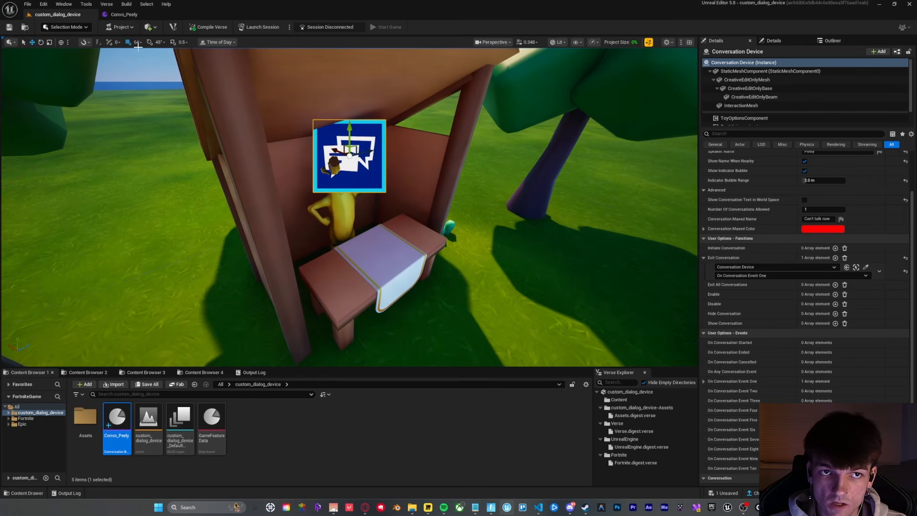
Step: Examine the Conversation Event nodes below the "No thanks" and "Sure!" Responses in the Convo_Peely graph
{"action": "left_click", "coordinate": [125, 15]}
{"action": "left_click_drag", "start_coordinate": [168, 271], "coordinate": [329, 329]}
{"action": "left_click", "coordinate": [293, 277]}
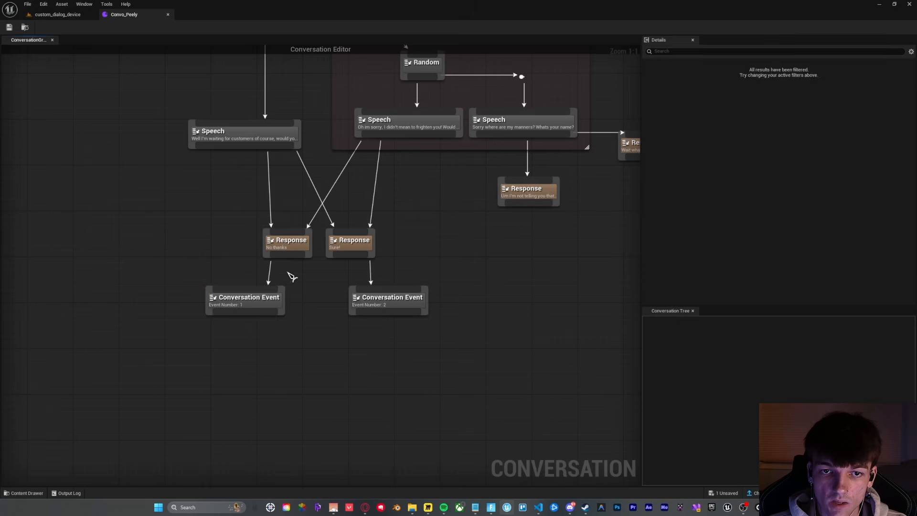
{"action": "left_click_drag", "start_coordinate": [292, 278], "coordinate": [187, 322]}
{"action": "left_click", "coordinate": [343, 271]}
{"action": "right_click_drag", "start_coordinate": [343, 270], "coordinate": [292, 264]}
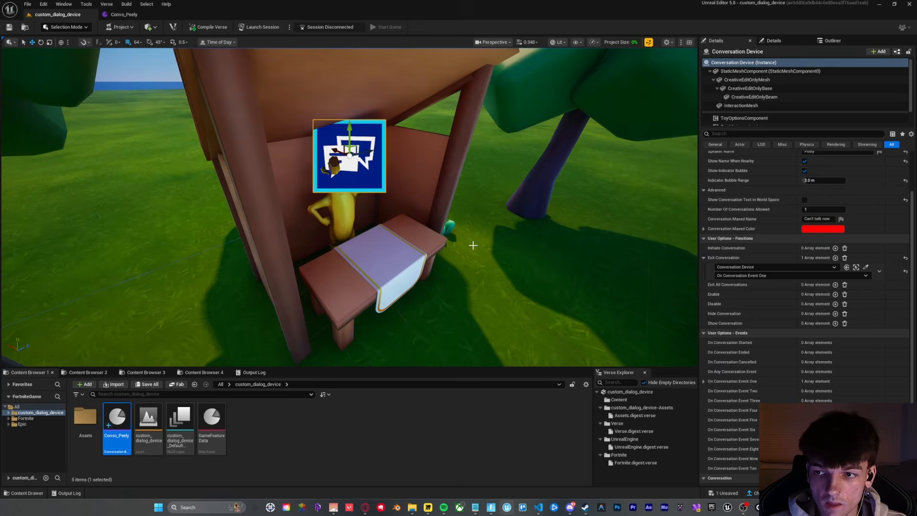
Step: Bind the Trigger function of the Trigger device beside the stall to the Conversation Device's On Conversation Event Two
{"action": "left_click", "coordinate": [58, 15]}
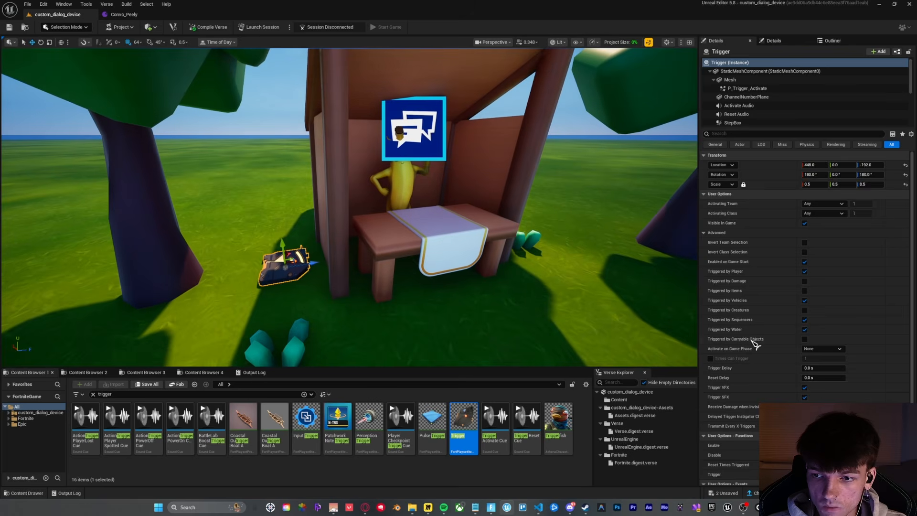
{"action": "scroll", "coordinate": [760, 344], "scroll_direction": "down", "scroll_amount": 5}
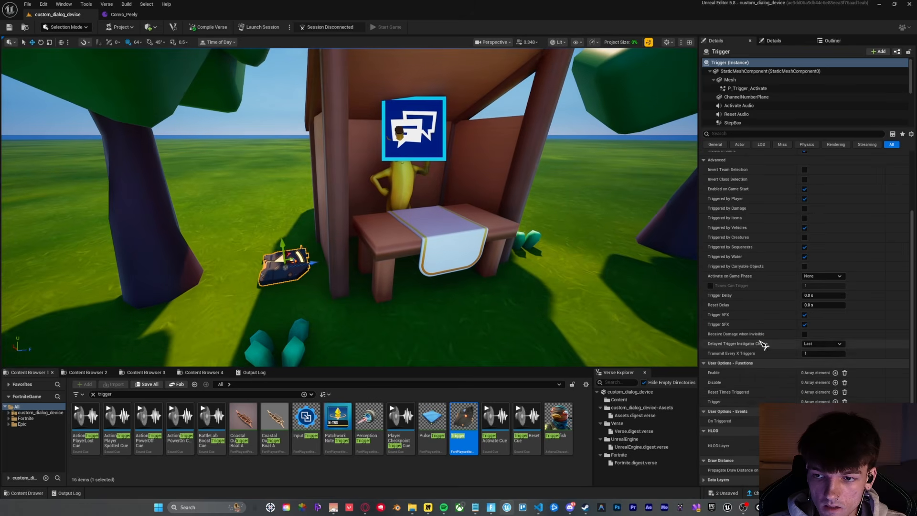
{"action": "left_click", "coordinate": [836, 401]}
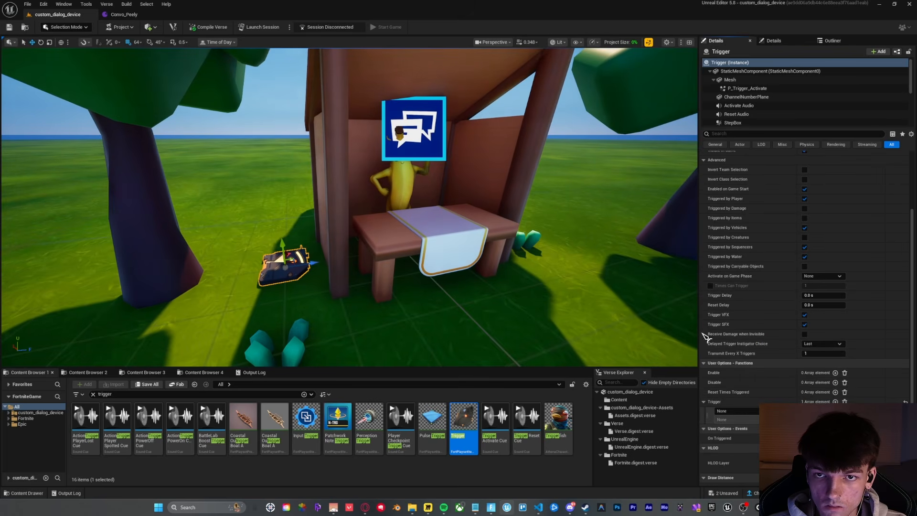
{"action": "left_click", "coordinate": [753, 424]}
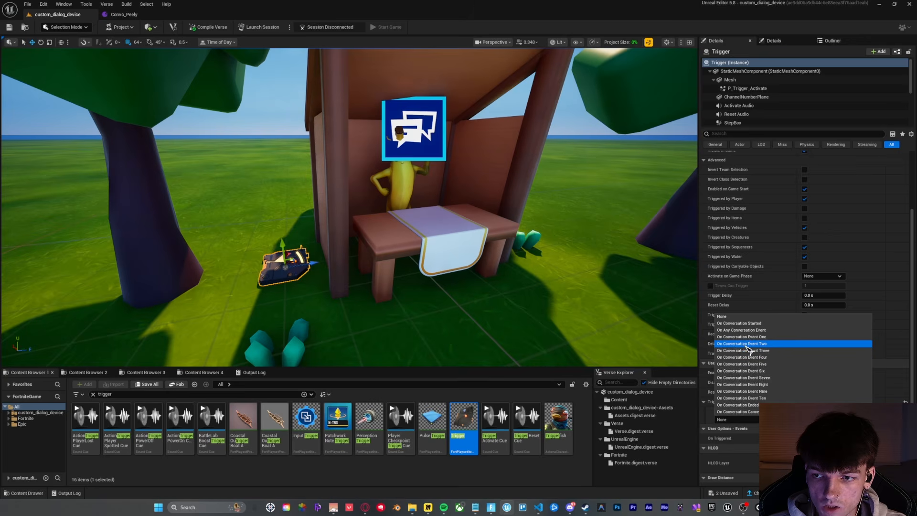
{"action": "left_click", "coordinate": [738, 344]}
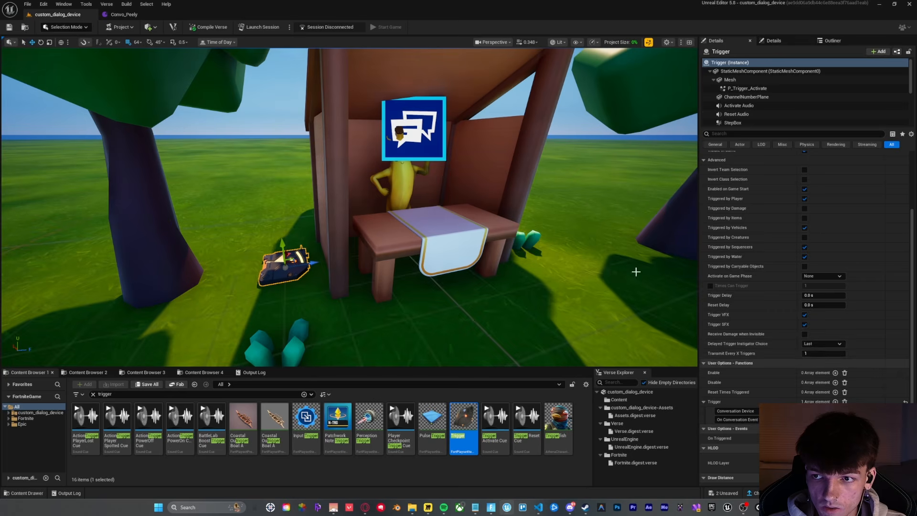
Step: Add a second Exit Conversation binding on the Conversation Device, using its own On Conversation Event Two
{"action": "left_click", "coordinate": [414, 129]}
{"action": "left_click", "coordinate": [704, 247]}
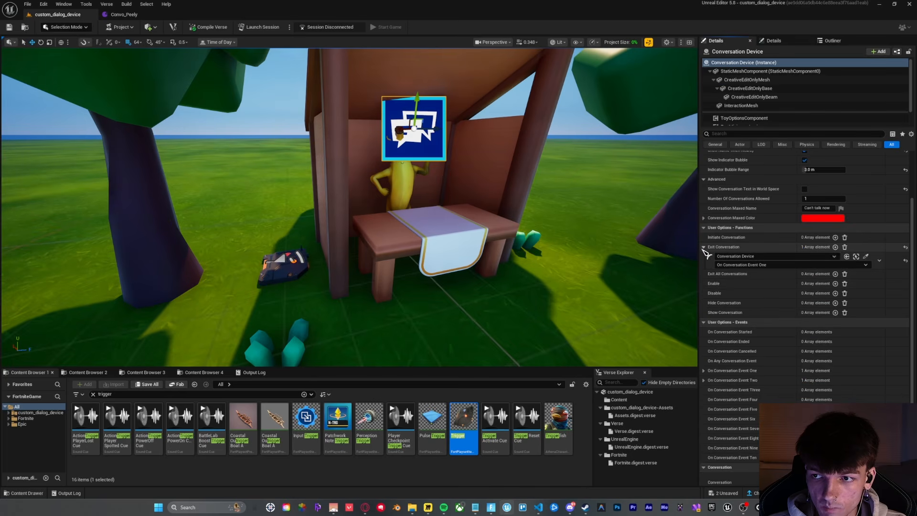
{"action": "left_click", "coordinate": [835, 247]}
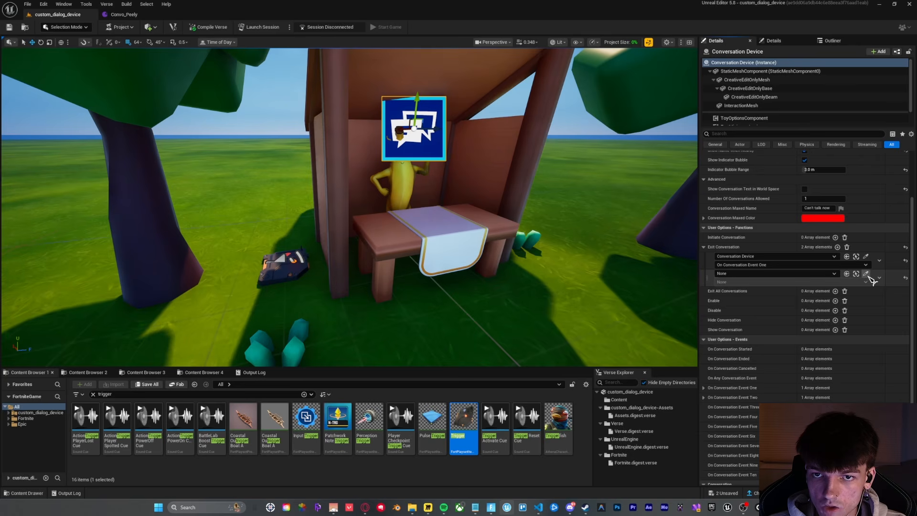
{"action": "left_click", "coordinate": [866, 274]}
{"action": "left_click", "coordinate": [414, 136]}
{"action": "left_click", "coordinate": [745, 282]}
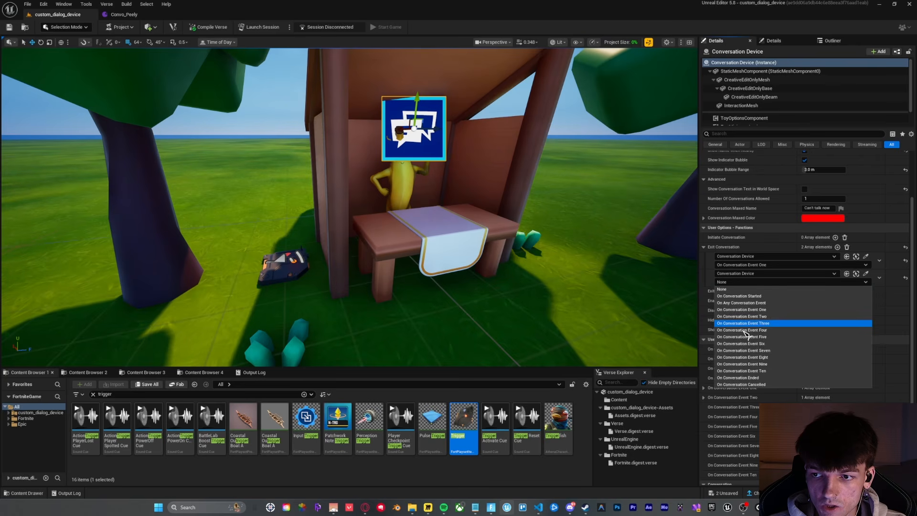
{"action": "left_click", "coordinate": [746, 316]}
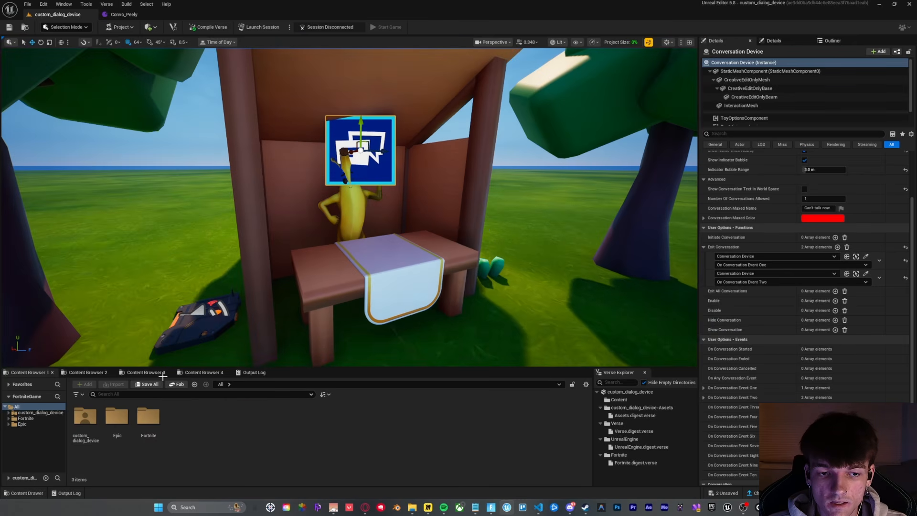
Step: Search the content for "button" and place a Button device above the market stall's counter, beside Peely
{"action": "left_click", "coordinate": [346, 417]}
{"action": "type", "text": "t"}
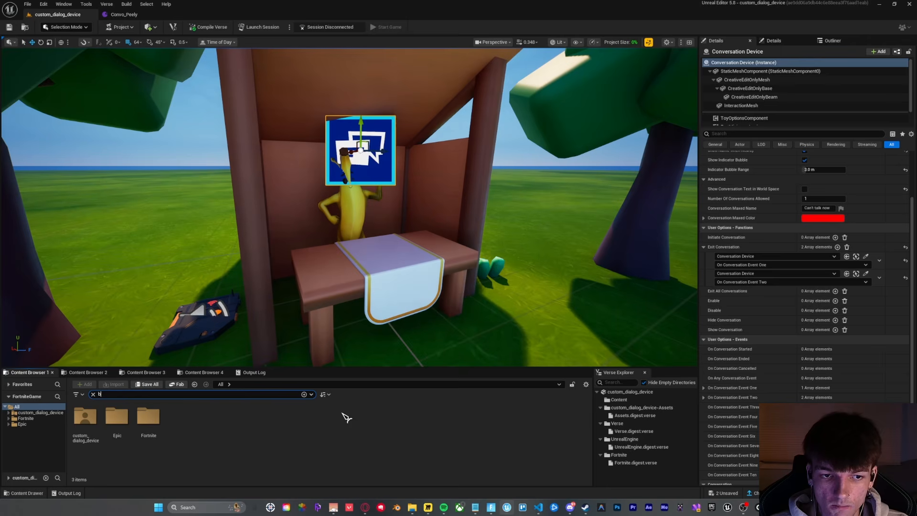
{"action": "type", "text": "utton"}
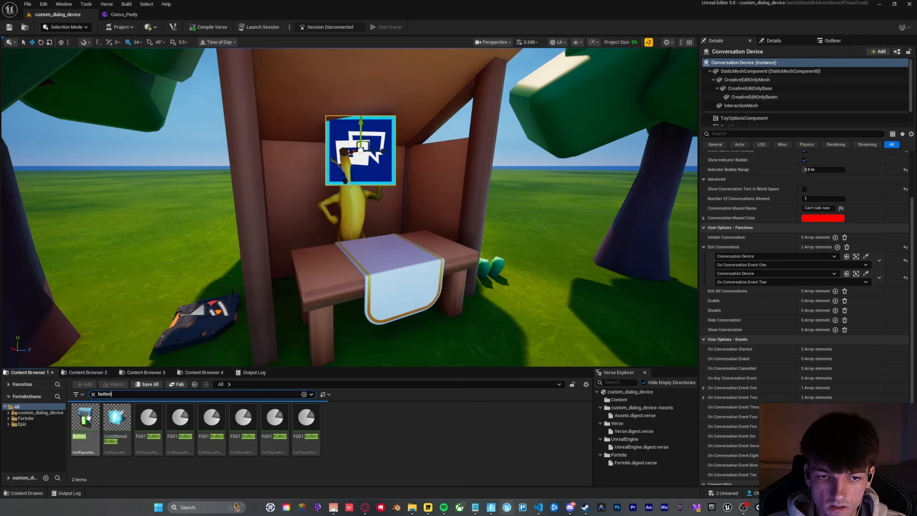
{"action": "left_click_drag", "start_coordinate": [85, 421], "coordinate": [390, 208]}
{"action": "left_click", "coordinate": [414, 174]}
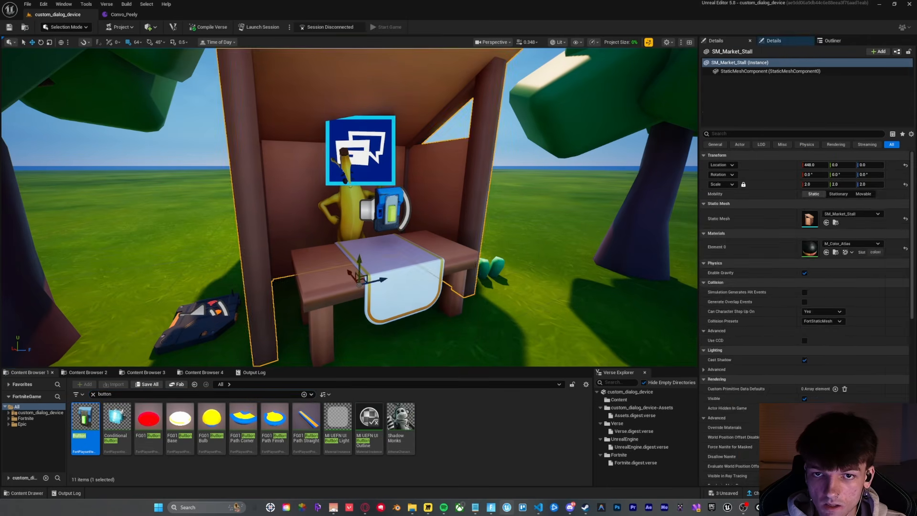
Step: Bind the Conversation Device's Initiate Conversation function to the Button's On Interact event
{"action": "left_click", "coordinate": [381, 162]}
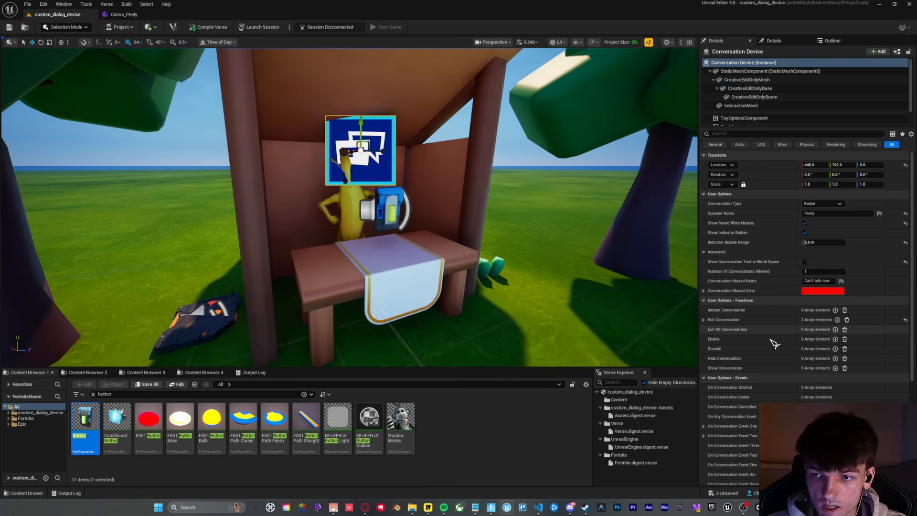
{"action": "left_click", "coordinate": [835, 310]}
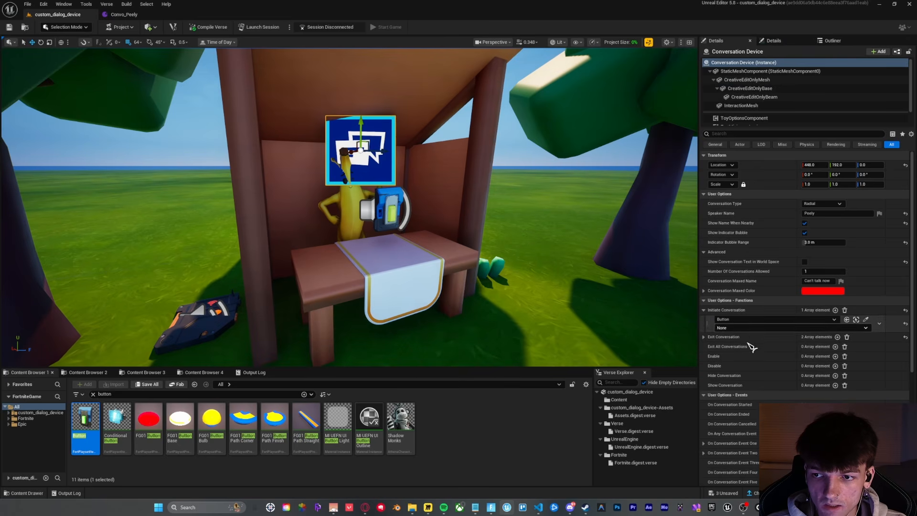
{"action": "left_click", "coordinate": [747, 327]}
{"action": "left_click", "coordinate": [741, 340]}
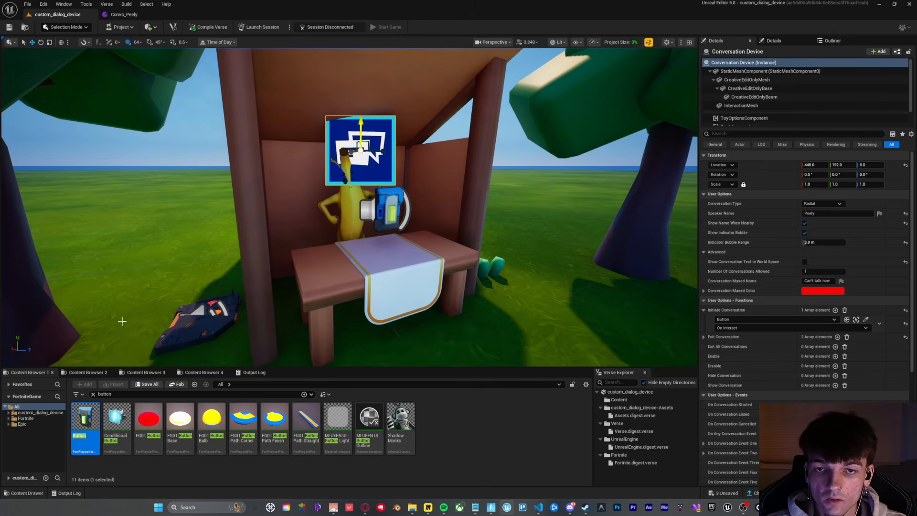
Step: Assign the Convo_Peely asset from the custom_dialog_device folder as the Conversation Device's conversation
{"action": "left_click", "coordinate": [125, 15]}
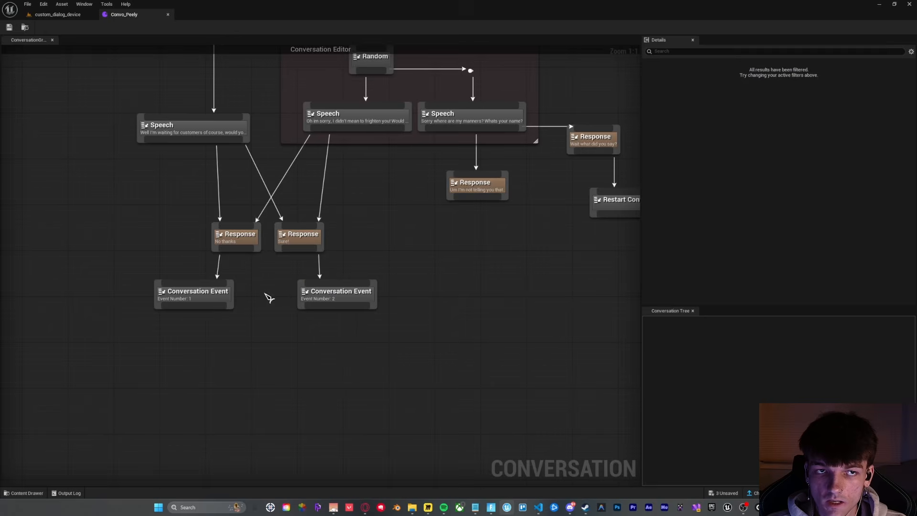
{"action": "left_click", "coordinate": [59, 15]}
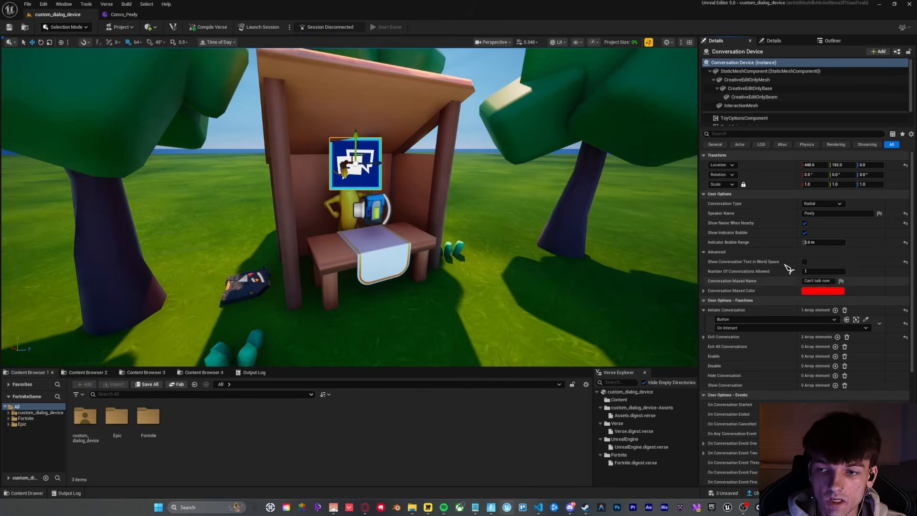
{"action": "scroll", "coordinate": [787, 269], "scroll_direction": "down", "scroll_amount": 2}
{"action": "scroll", "coordinate": [786, 267], "scroll_direction": "down", "scroll_amount": 8}
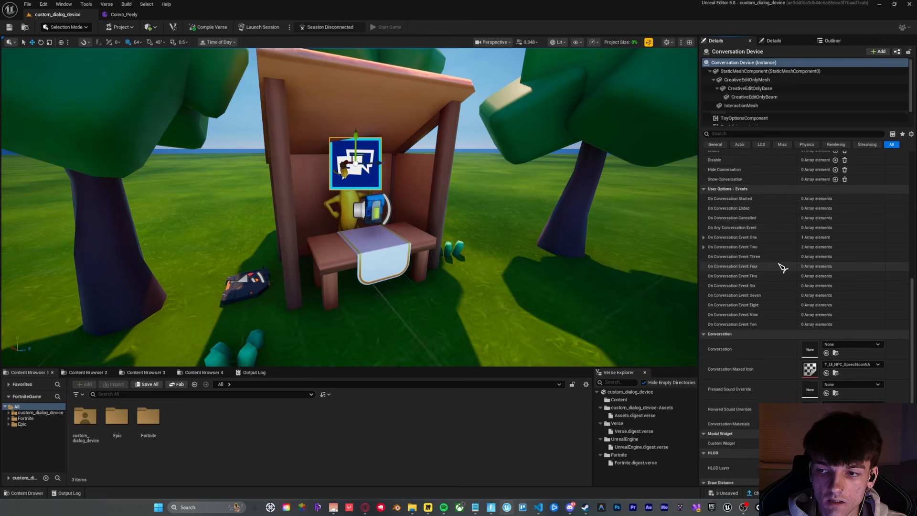
{"action": "double_click", "coordinate": [85, 417]}
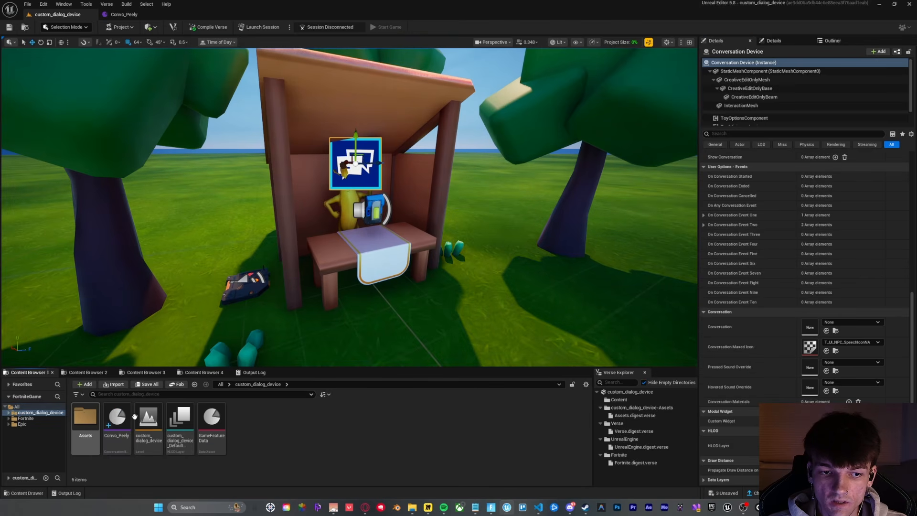
{"action": "left_click_drag", "start_coordinate": [117, 420], "coordinate": [749, 334]}
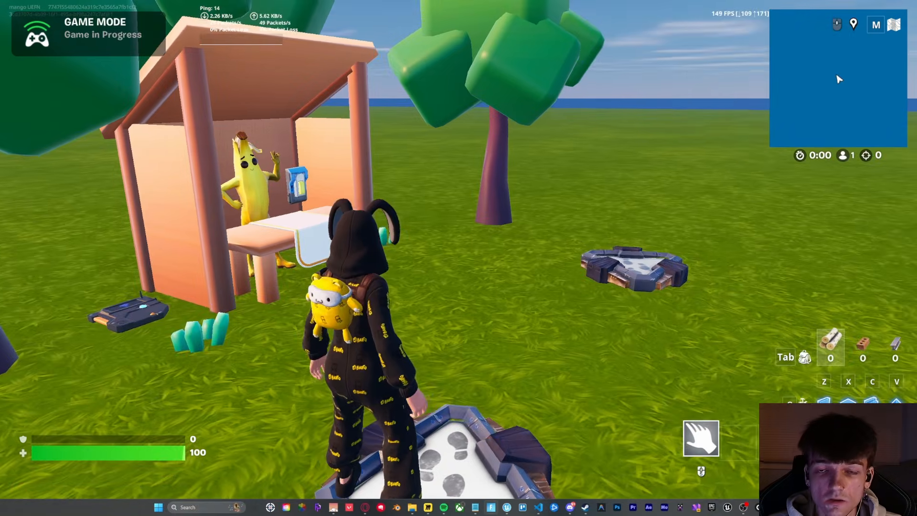
Step: In the running Fortnite session, start Peely's conversation with the Button and answer "*backs away slightly*" and "No thanks"
{"action": "key", "text": "w"}
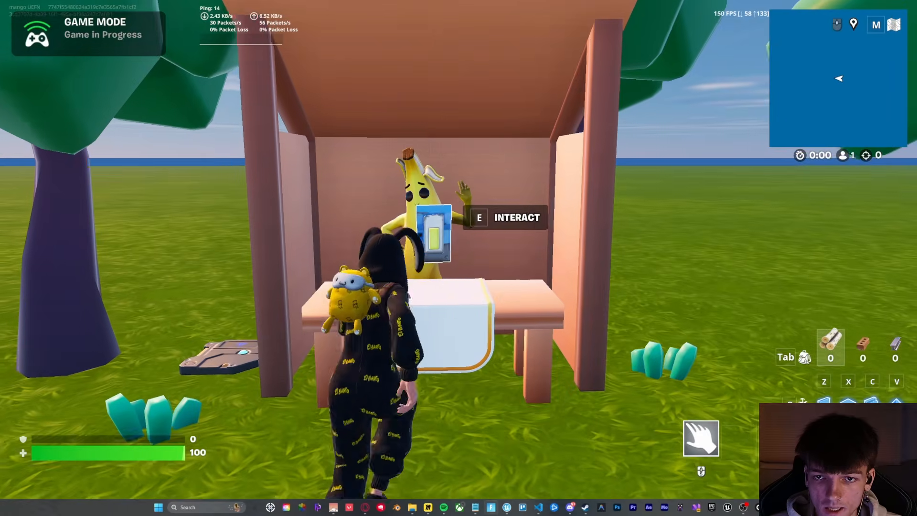
{"action": "key", "text": "e"}
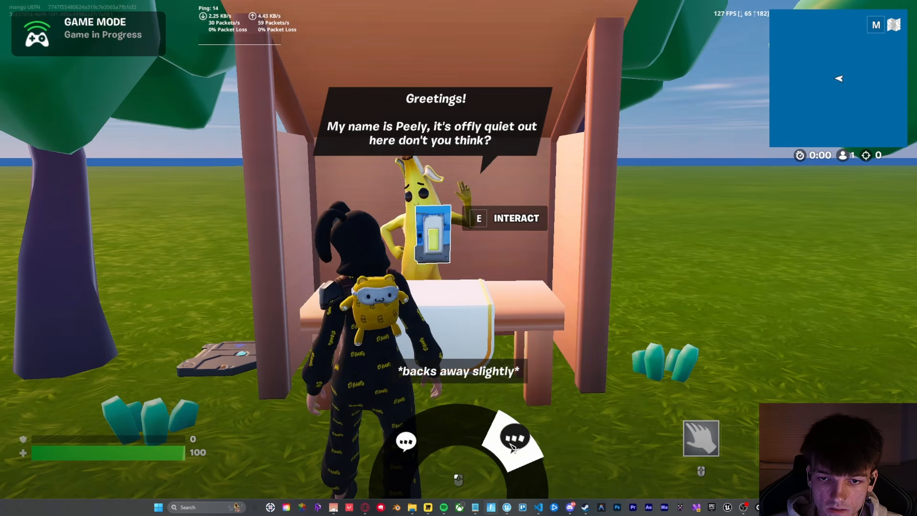
{"action": "left_click", "coordinate": [512, 448]}
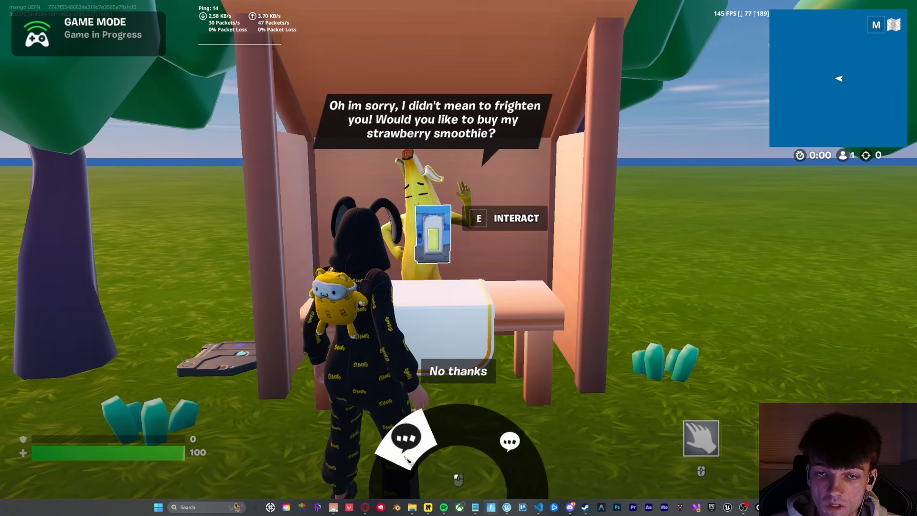
{"action": "left_click", "coordinate": [409, 460]}
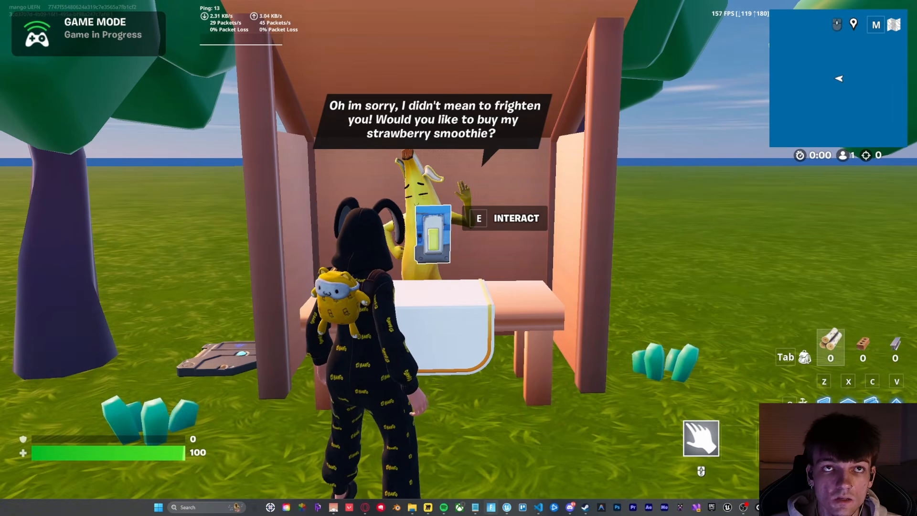
Step: Talk to Peely again through the random branch, finish by answering "Sure!" and check the Trigger device beside the stall
{"action": "key", "text": "e"}
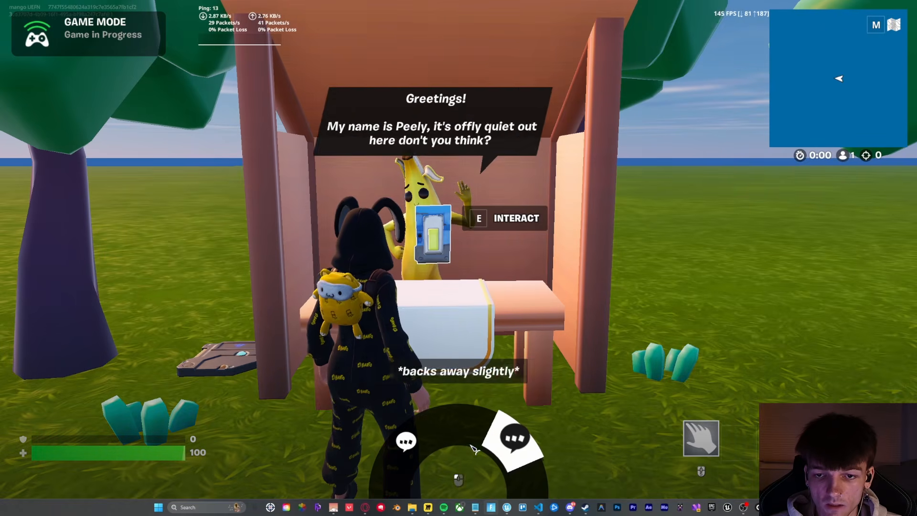
{"action": "left_click", "coordinate": [506, 454]}
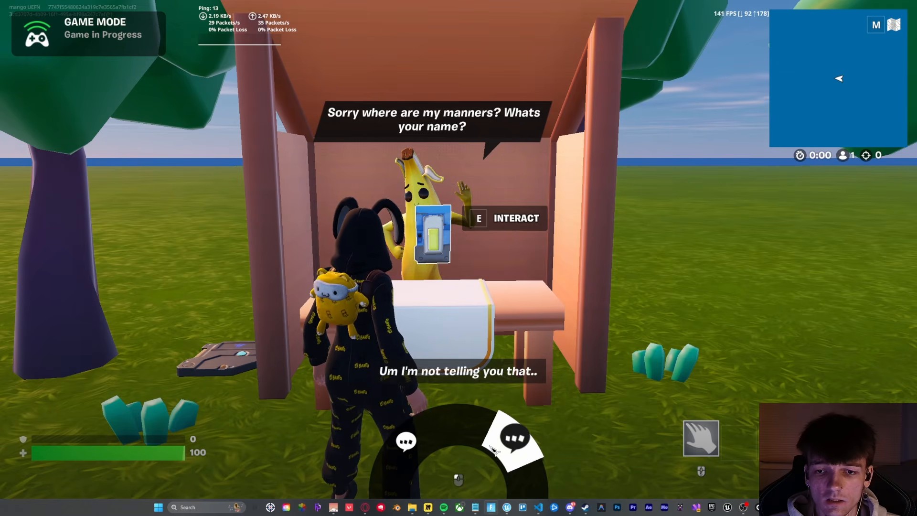
{"action": "left_click", "coordinate": [492, 449]}
{"action": "left_click", "coordinate": [442, 452]}
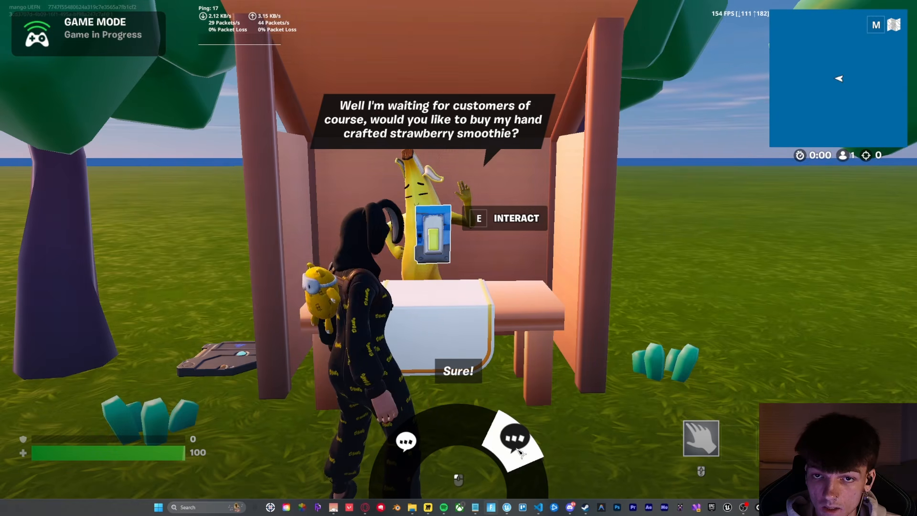
{"action": "left_click", "coordinate": [521, 453]}
{"action": "key", "text": "a"}
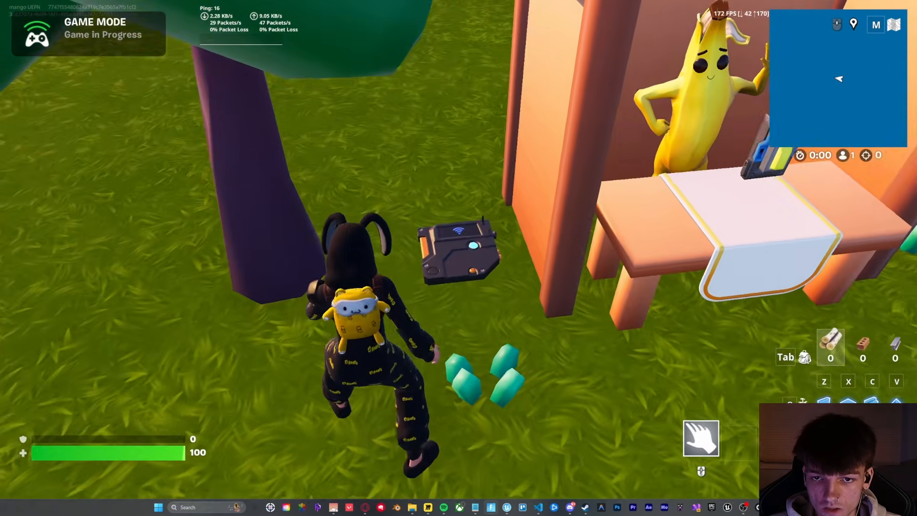
{"action": "right_click", "coordinate": [458, 258]}
{"action": "key", "text": "d"}
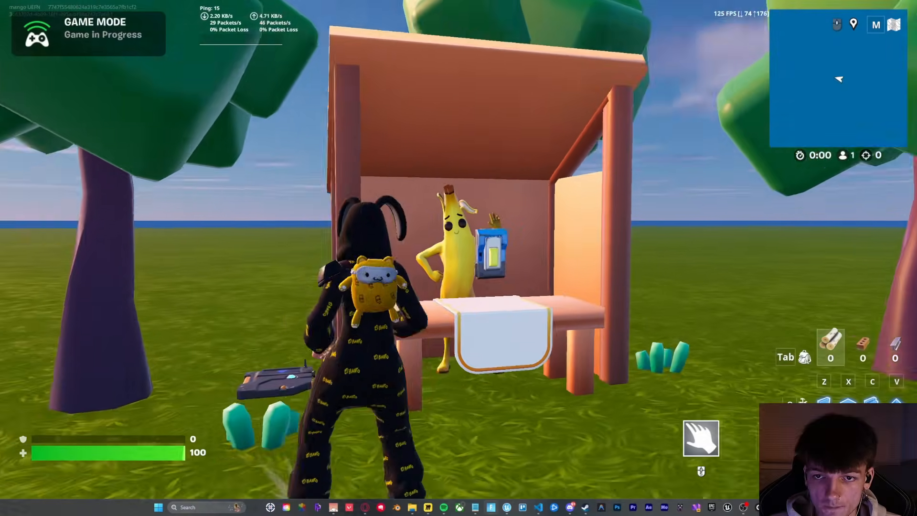
{"action": "key", "text": "s"}
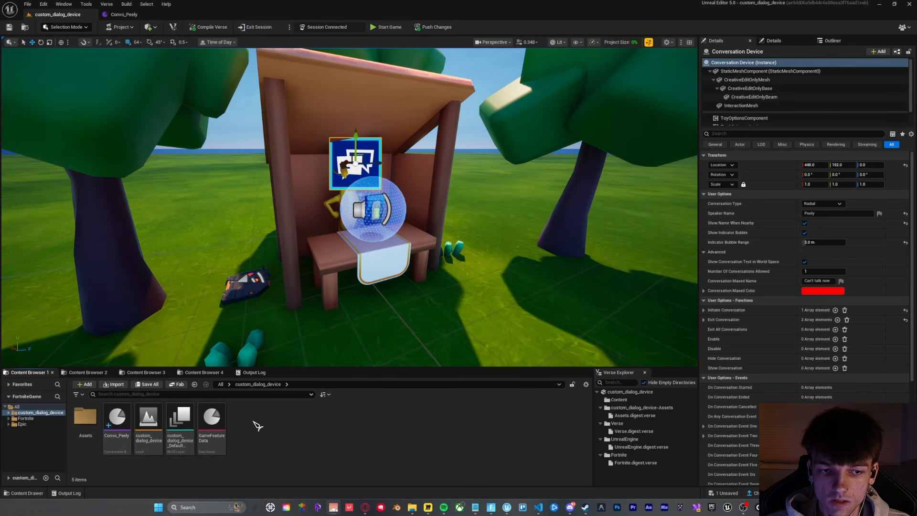
Step: Create a Modal Dialog Variant widget blueprint named WBP_Convo_Peely in the custom_dialog_device folder and open it for editing
{"action": "right_click", "coordinate": [259, 426]}
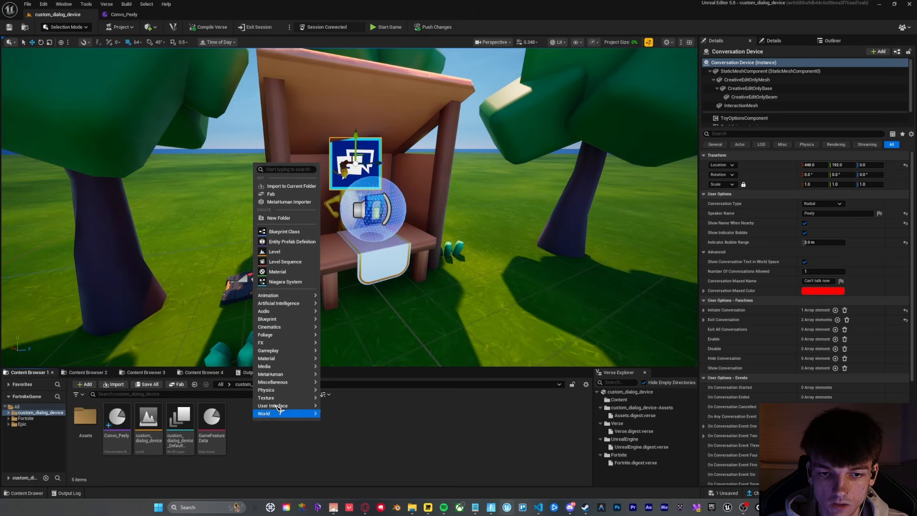
{"action": "mouse_move", "coordinate": [283, 406]}
{"action": "left_click", "coordinate": [353, 411]}
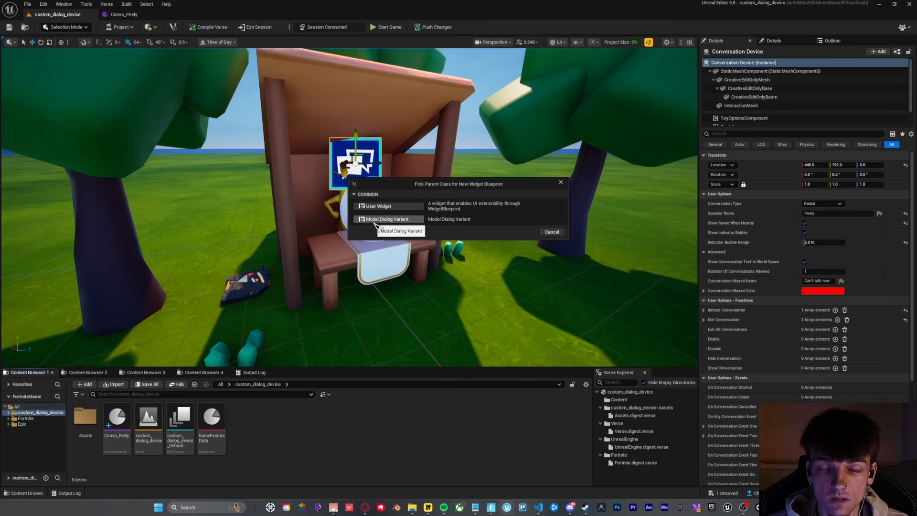
{"action": "left_click", "coordinate": [376, 220]}
{"action": "type", "text": "W"}
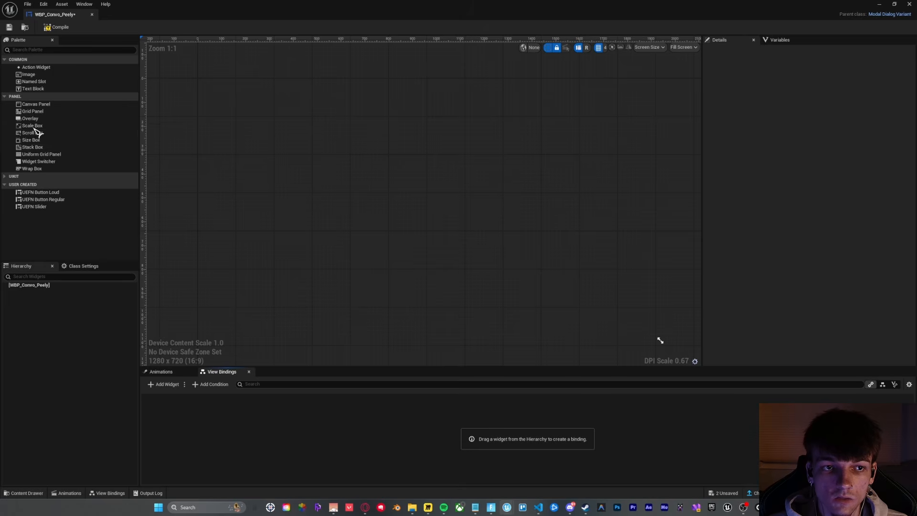
Step: Add a Canvas Panel as the root of WBP_Convo_Peely and nest an Overlay inside it
{"action": "left_click_drag", "start_coordinate": [35, 108], "coordinate": [49, 286]}
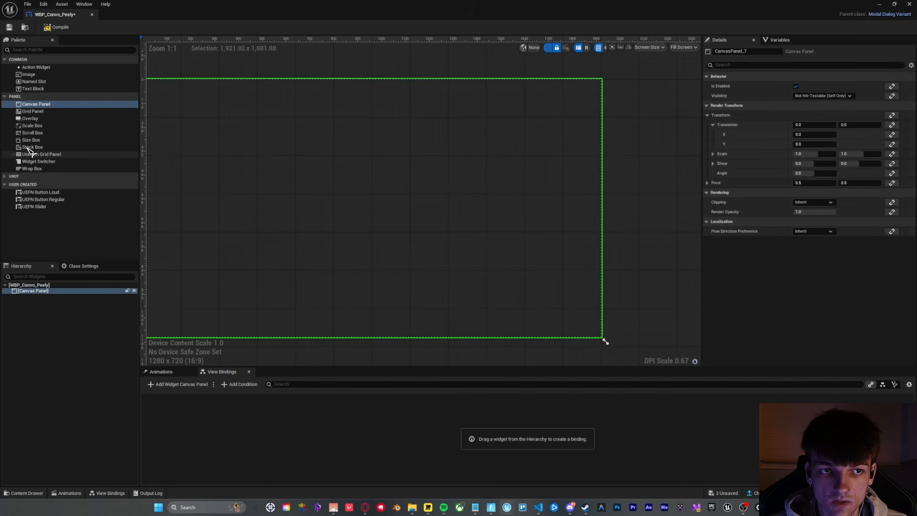
{"action": "left_click", "coordinate": [30, 118]}
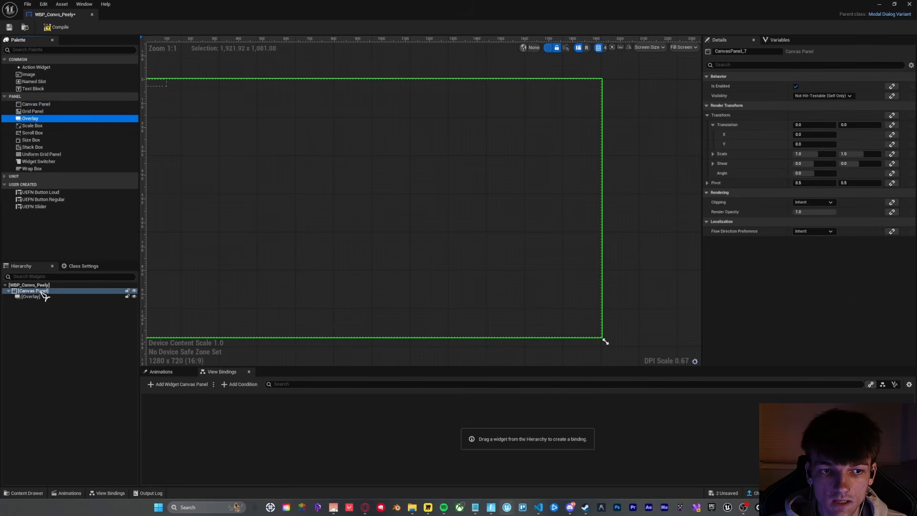
{"action": "left_click", "coordinate": [43, 295]}
Step: Anchor and align the Overlay to the canvas's bottom centre, set Position Y to -100 and enable Size To Content
{"action": "left_click", "coordinate": [813, 86]}
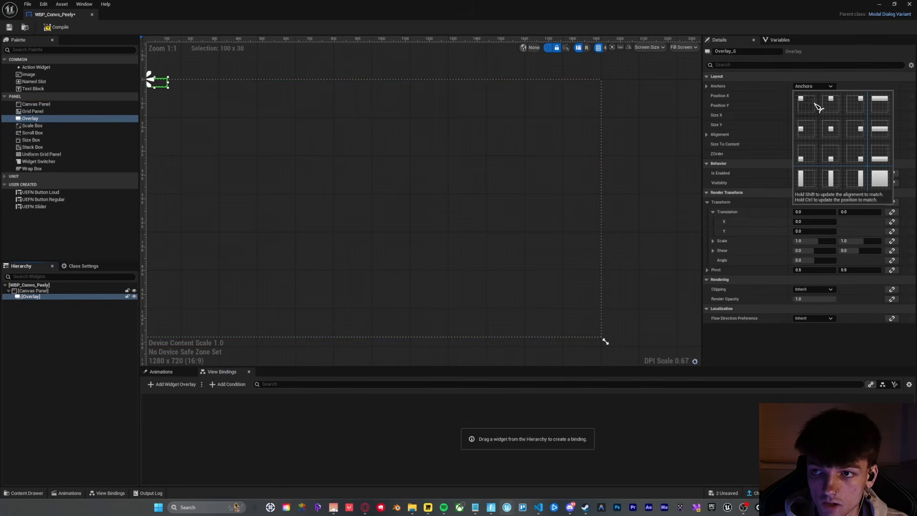
{"action": "left_click", "coordinate": [833, 161]}
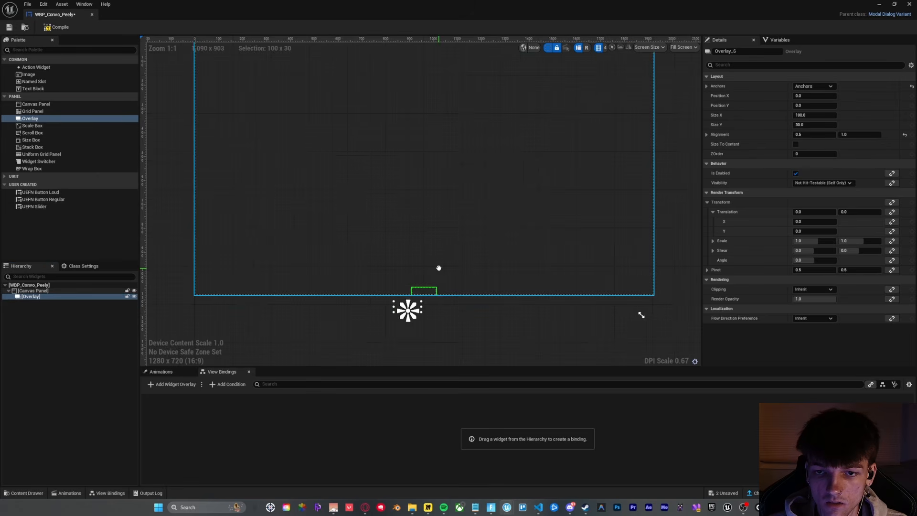
{"action": "right_click_drag", "start_coordinate": [426, 309], "coordinate": [420, 324]}
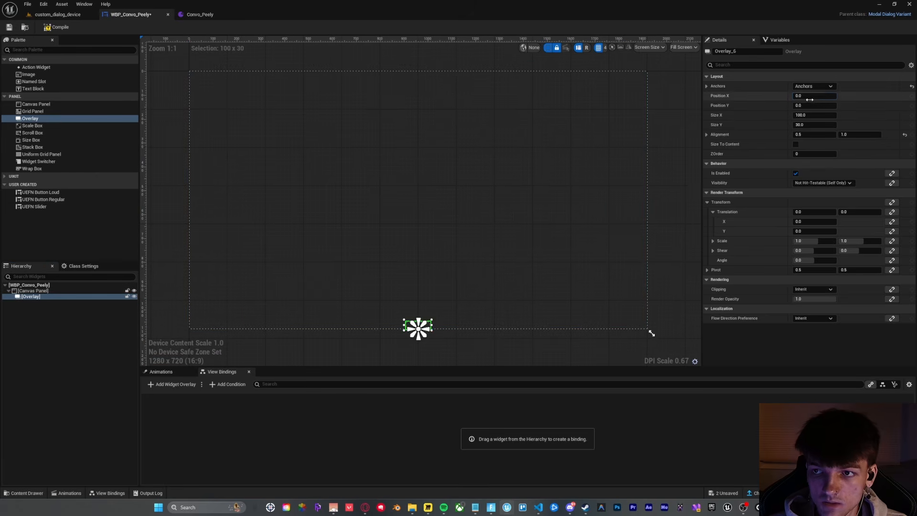
{"action": "left_click", "coordinate": [812, 106]}
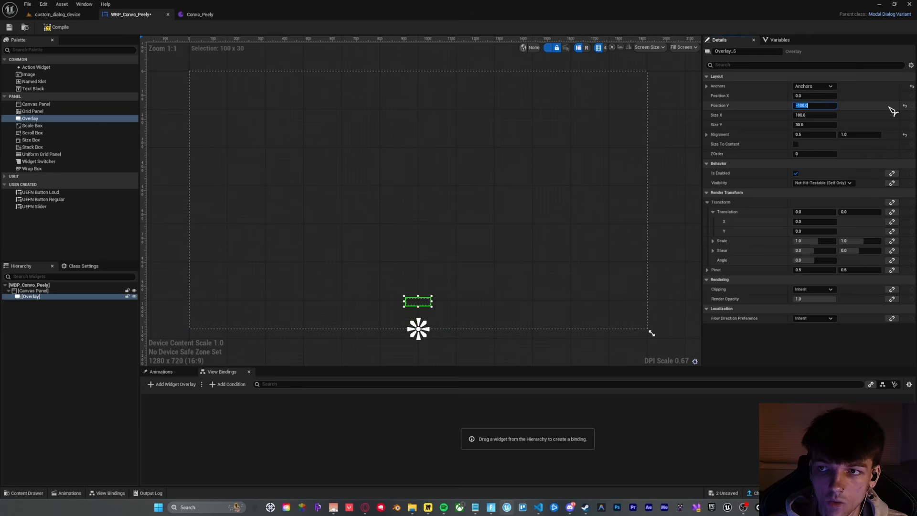
{"action": "left_click", "coordinate": [796, 144]}
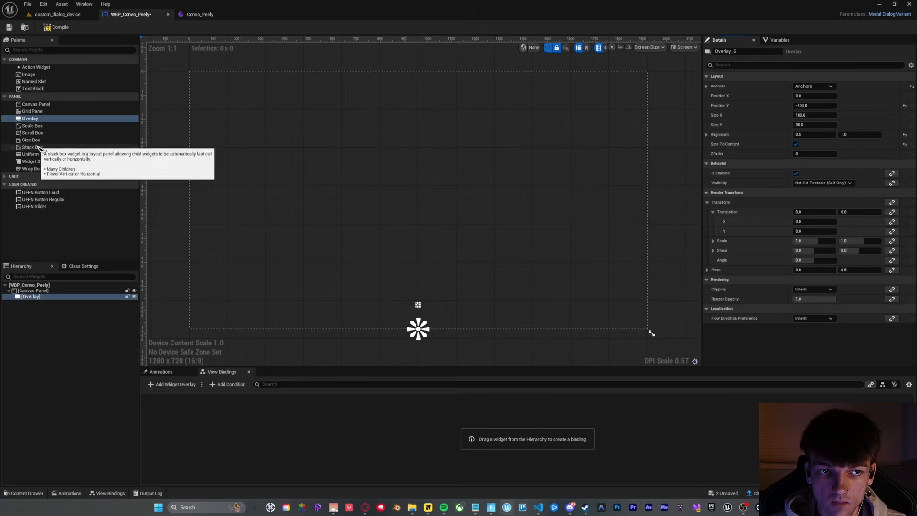
Step: Add an Image inside the Overlay and set its horizontal and vertical alignment to fill
{"action": "left_click_drag", "start_coordinate": [31, 147], "coordinate": [50, 297]}
{"action": "left_click_drag", "start_coordinate": [29, 74], "coordinate": [36, 299]}
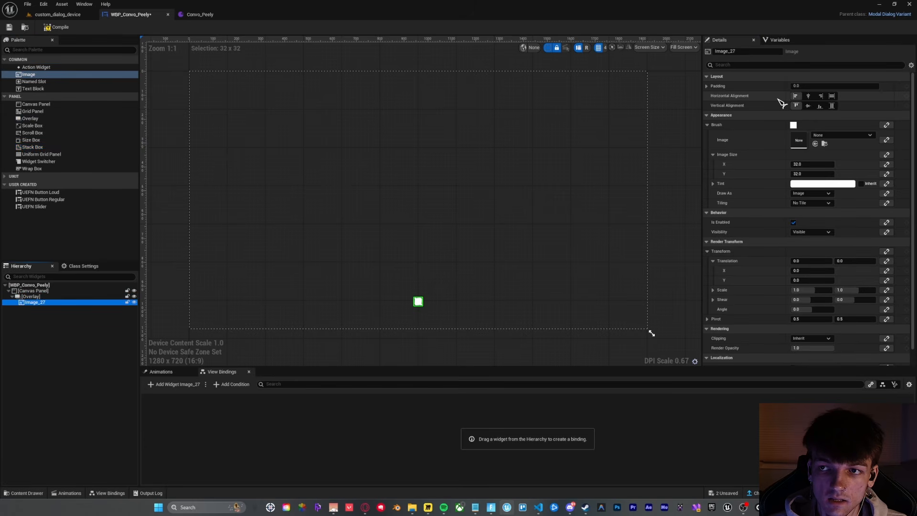
{"action": "left_click", "coordinate": [831, 95]}
{"action": "left_click", "coordinate": [832, 105]}
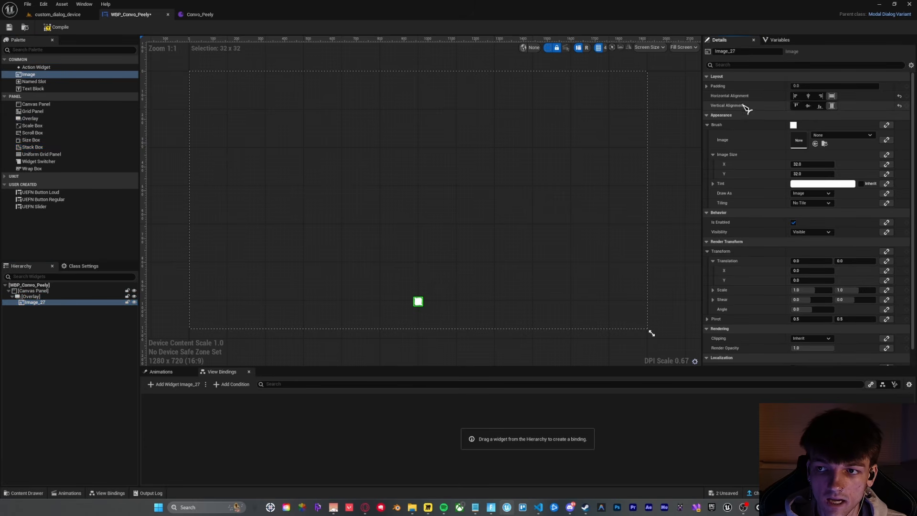
Step: Tint the background image semi-transparent black
{"action": "left_click", "coordinate": [806, 184]}
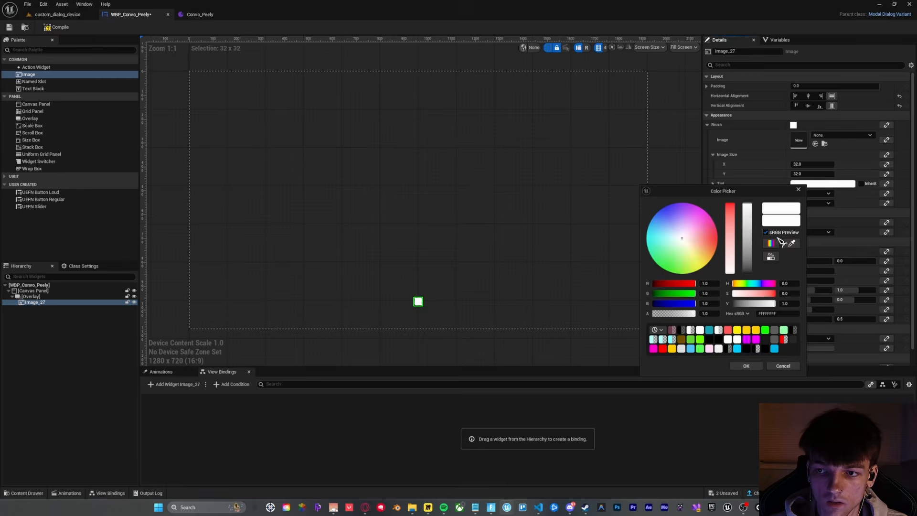
{"action": "left_click", "coordinate": [751, 266]}
{"action": "left_click", "coordinate": [701, 313]}
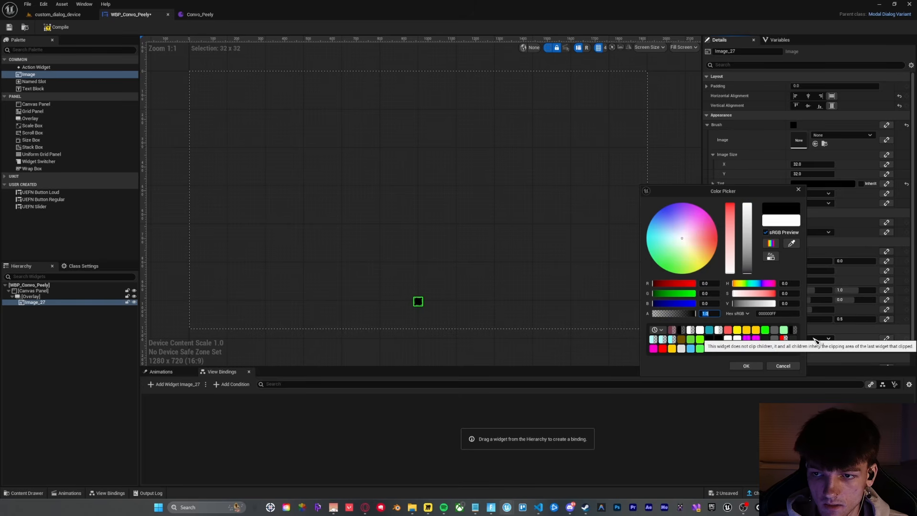
{"action": "type", "text": "0"}
{"action": "key", "text": "Return"}
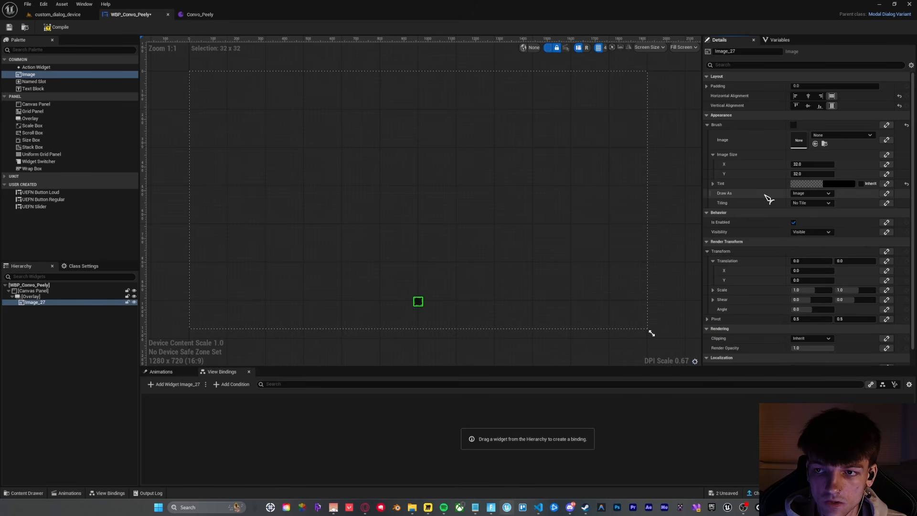
Step: Set the background image to draw as a Rounded Box with the Fixed Radius rounding type
{"action": "left_click", "coordinate": [811, 193]}
{"action": "left_click", "coordinate": [811, 227]}
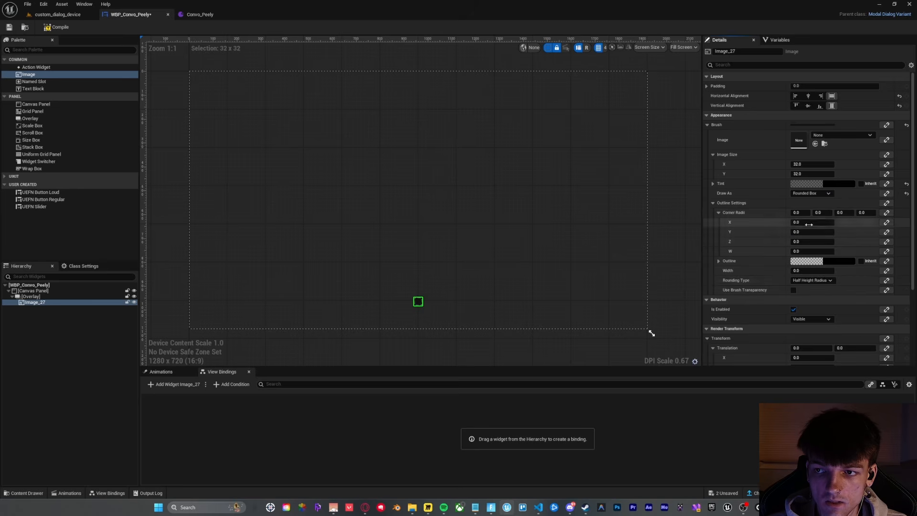
{"action": "left_click", "coordinate": [812, 281]}
{"action": "left_click", "coordinate": [811, 292]}
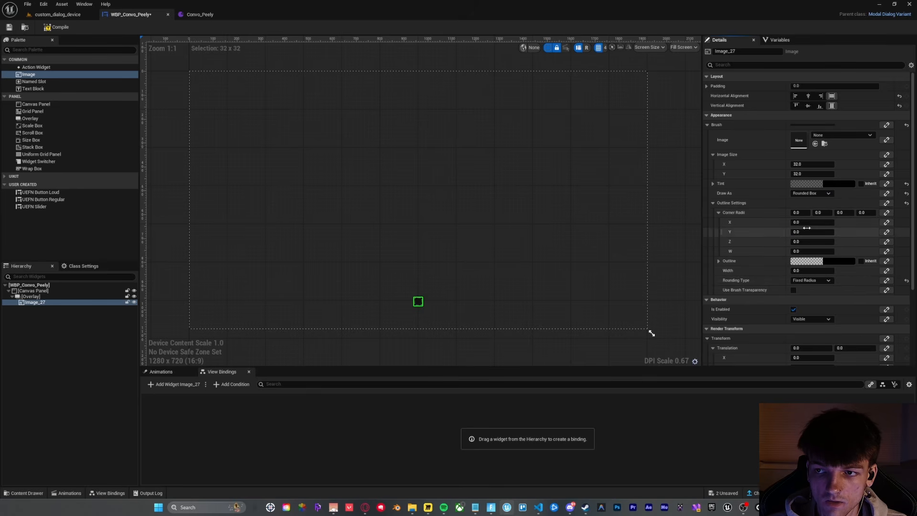
Step: Set all four corner radii of the background image to 16
{"action": "left_click", "coordinate": [806, 223]}
{"action": "type", "text": "16"}
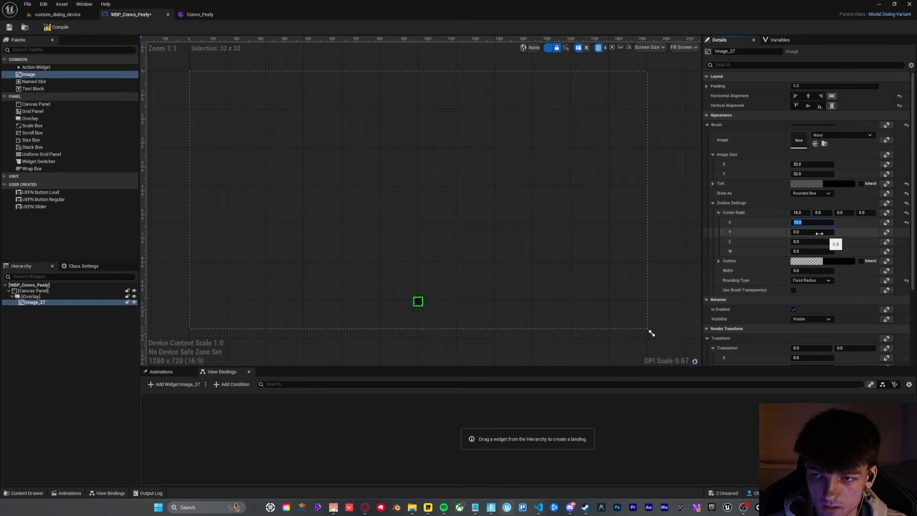
{"action": "right_click", "coordinate": [776, 224], "text": "shift"}
{"action": "left_click", "coordinate": [774, 233], "text": "shift"}
{"action": "left_click", "coordinate": [772, 242], "text": "shift"}
{"action": "left_click", "coordinate": [772, 251], "text": "shift"}
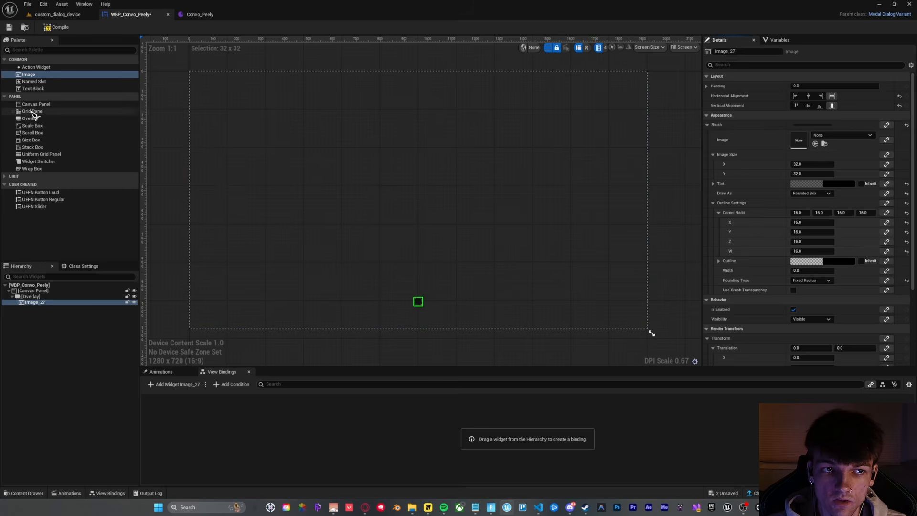
Step: Add a Stack Box containing a Text Block to the Overlay and set the Stack Box's orientation to Vertical
{"action": "left_click_drag", "start_coordinate": [34, 146], "coordinate": [45, 302]}
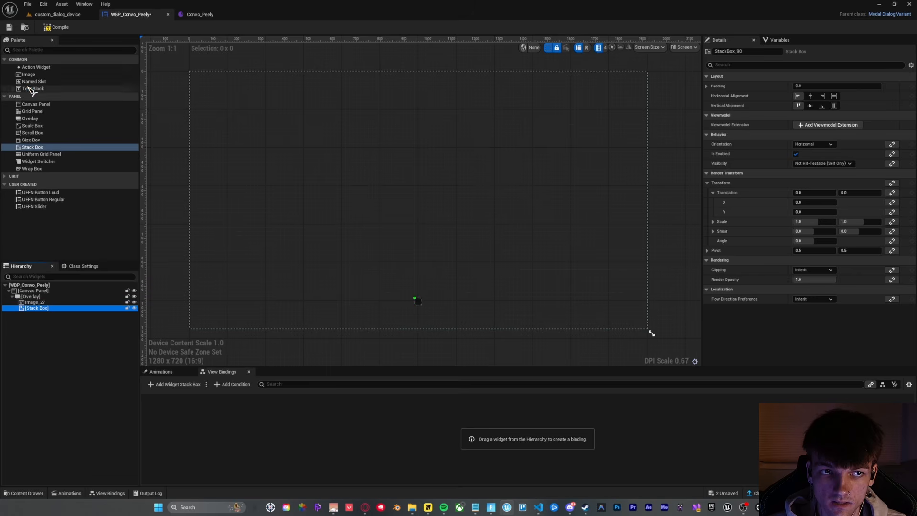
{"action": "left_click_drag", "start_coordinate": [32, 90], "coordinate": [38, 308]}
{"action": "left_click", "coordinate": [818, 144]}
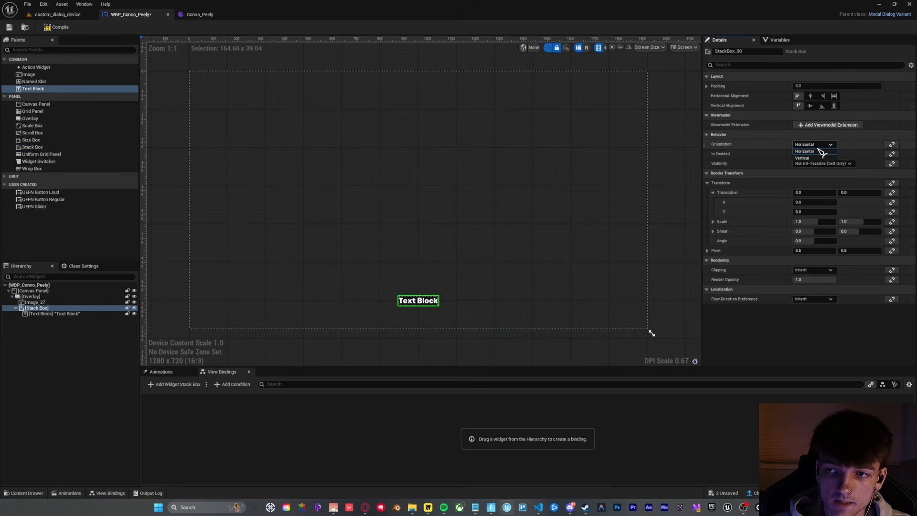
{"action": "left_click", "coordinate": [807, 158]}
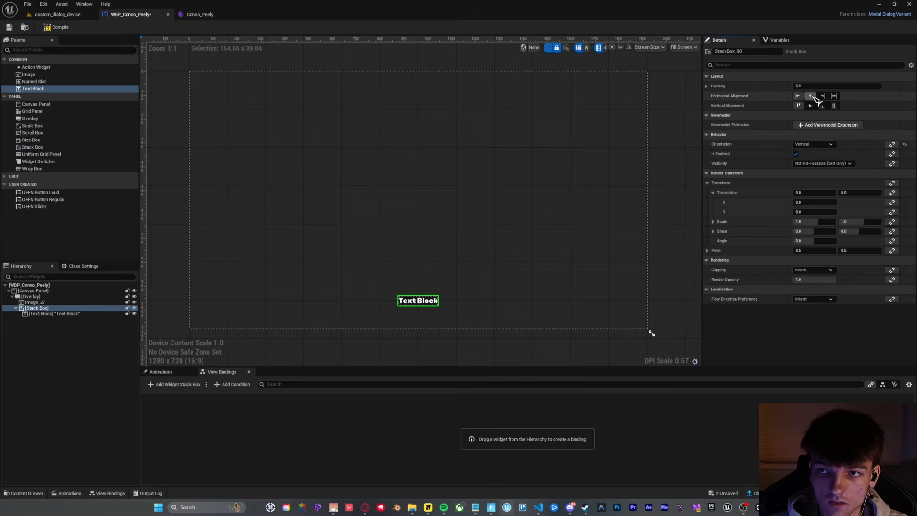
Step: Set the text of the Stack Box's Text Block to "Name"
{"action": "left_click", "coordinate": [87, 313]}
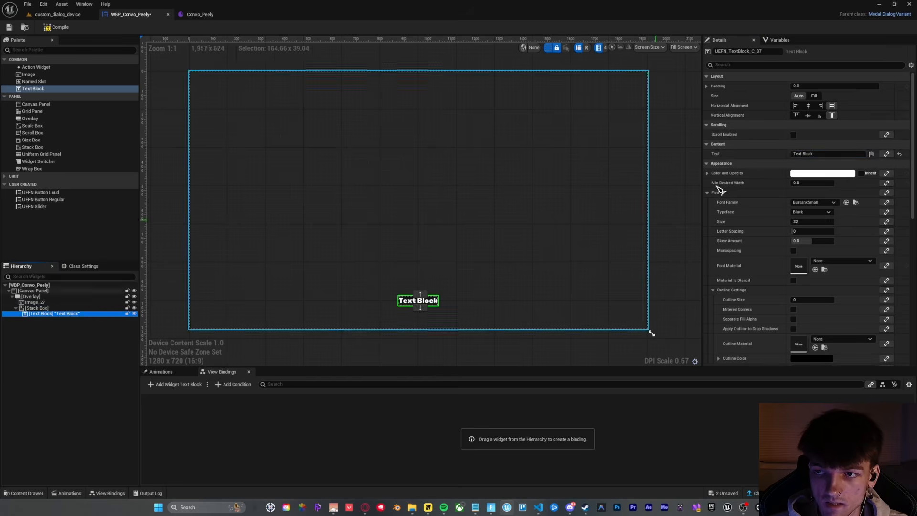
{"action": "left_click", "coordinate": [821, 154]}
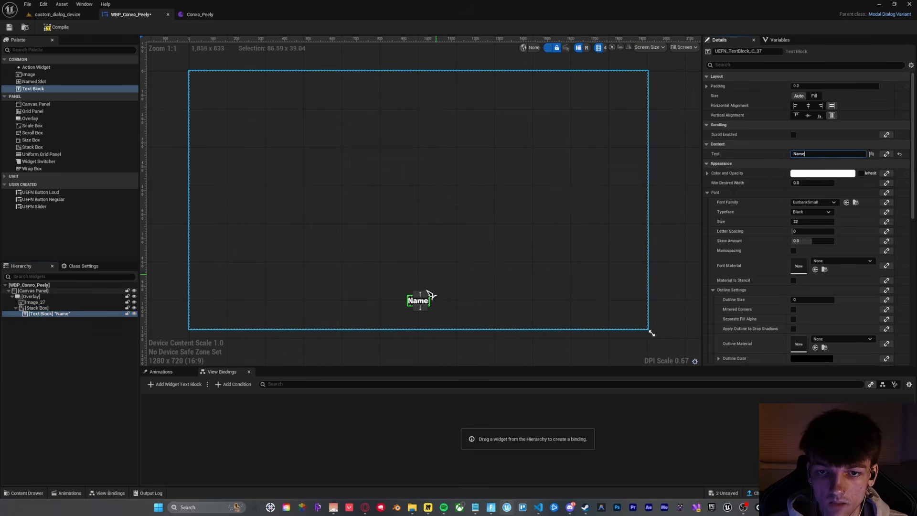
{"action": "scroll", "coordinate": [456, 301], "scroll_direction": "up", "scroll_amount": 5}
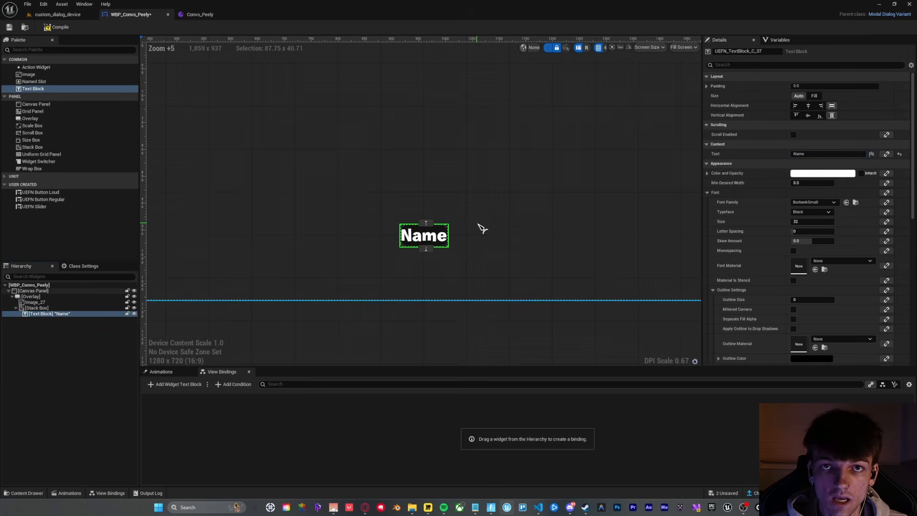
Step: Add a Size Box below the Name text in the Stack Box and set its Width Override to 600
{"action": "left_click", "coordinate": [492, 168]}
{"action": "left_click_drag", "start_coordinate": [31, 140], "coordinate": [48, 318]}
{"action": "left_click", "coordinate": [714, 134]}
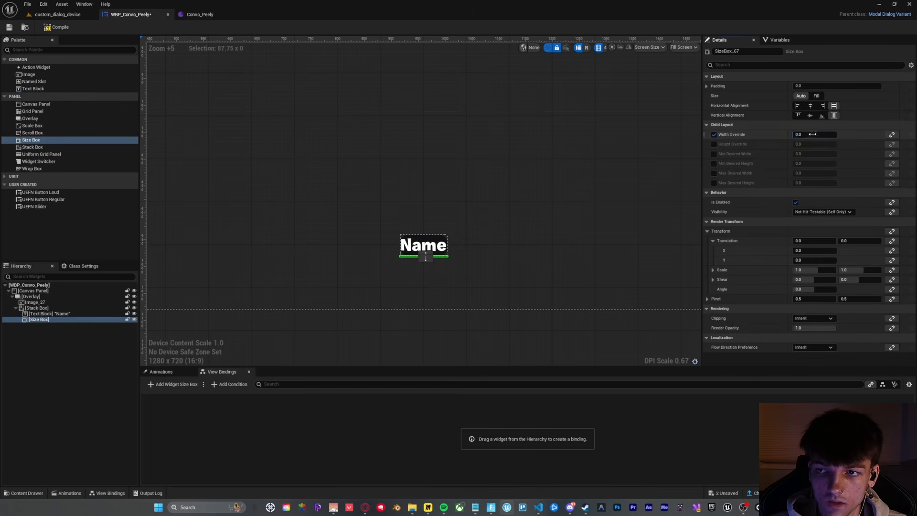
{"action": "left_click", "coordinate": [812, 135]}
{"action": "type", "text": "600"}
{"action": "key", "text": "Return"}
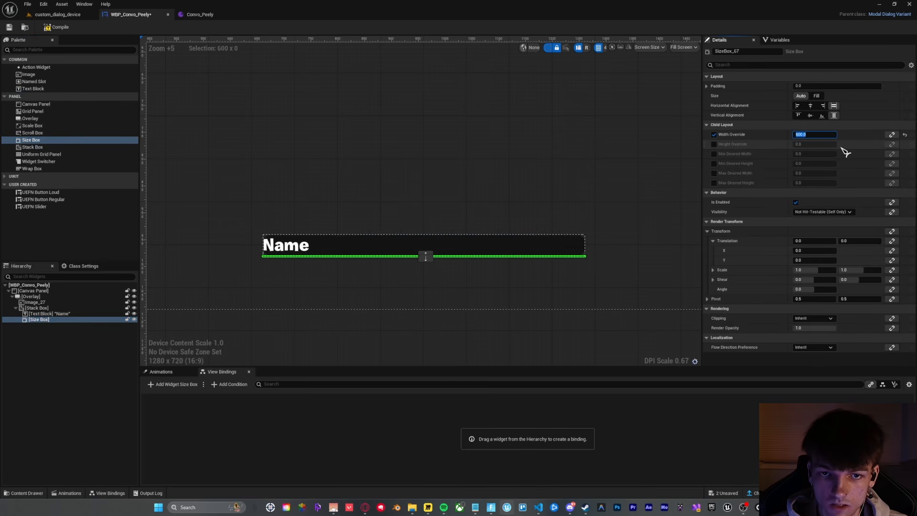
Step: Centre the Name text horizontally within the Stack Box
{"action": "left_click", "coordinate": [528, 239]}
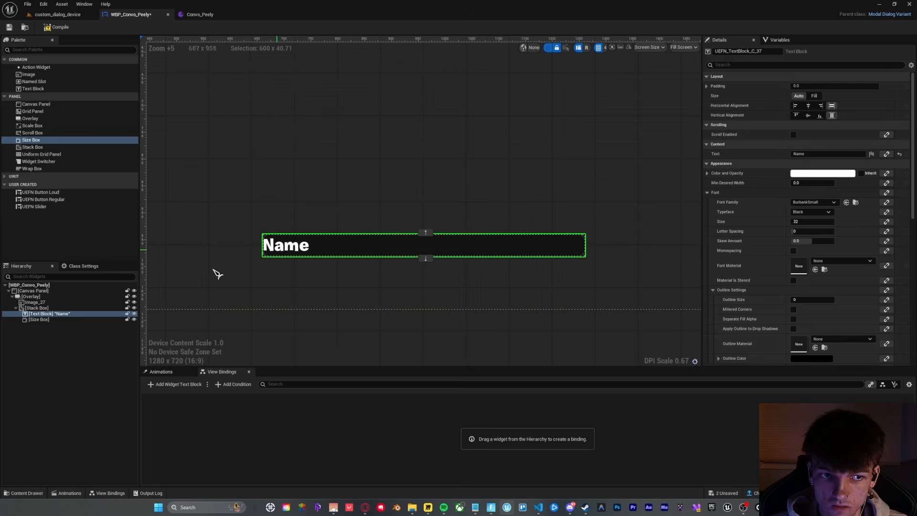
{"action": "left_click", "coordinate": [808, 106]}
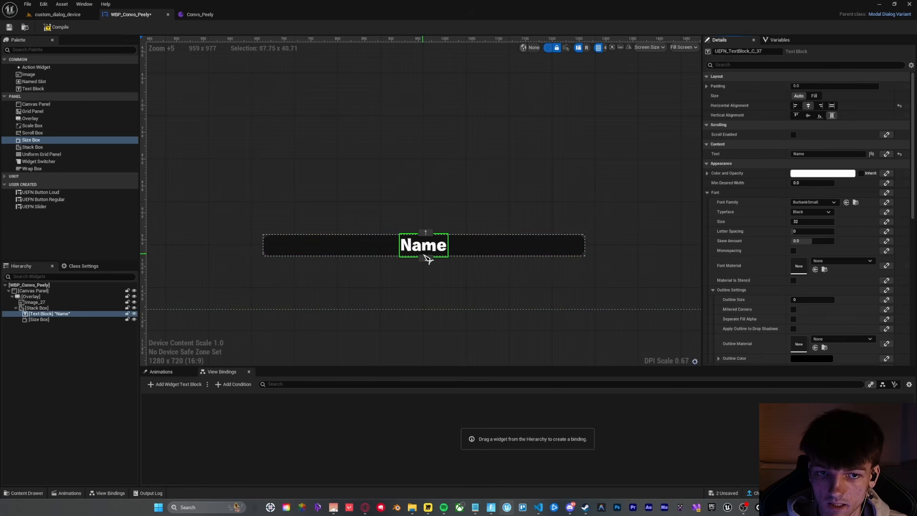
{"action": "left_click", "coordinate": [95, 343]}
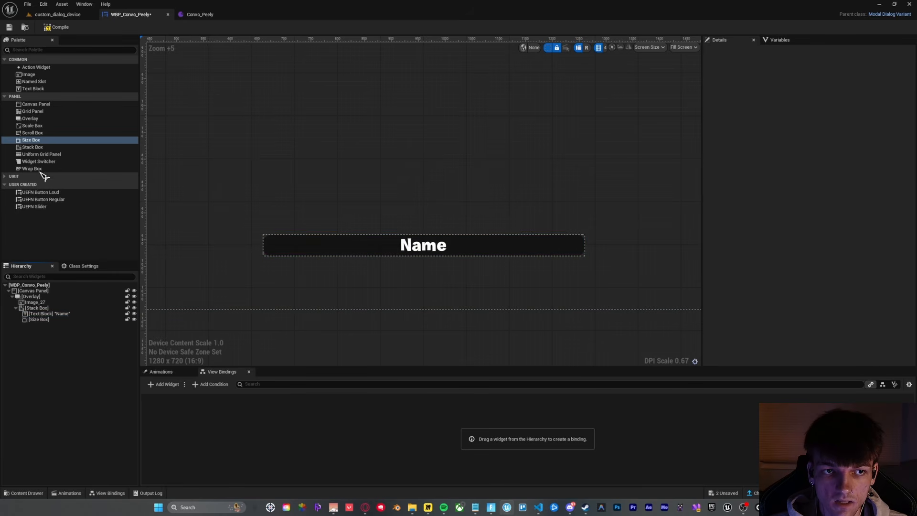
Step: Add a Text Block inside the Size Box and set its text to "Body"
{"action": "left_click", "coordinate": [35, 89]}
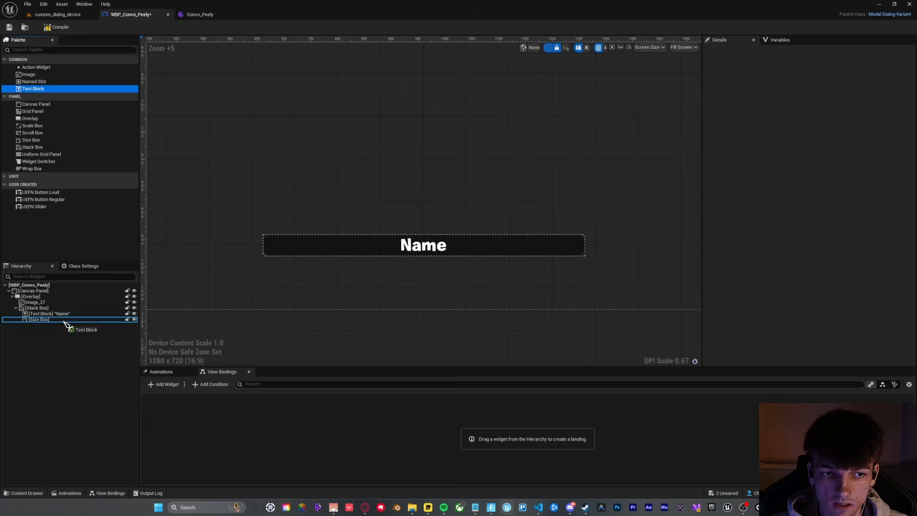
{"action": "left_click_drag", "start_coordinate": [67, 324], "coordinate": [69, 325]}
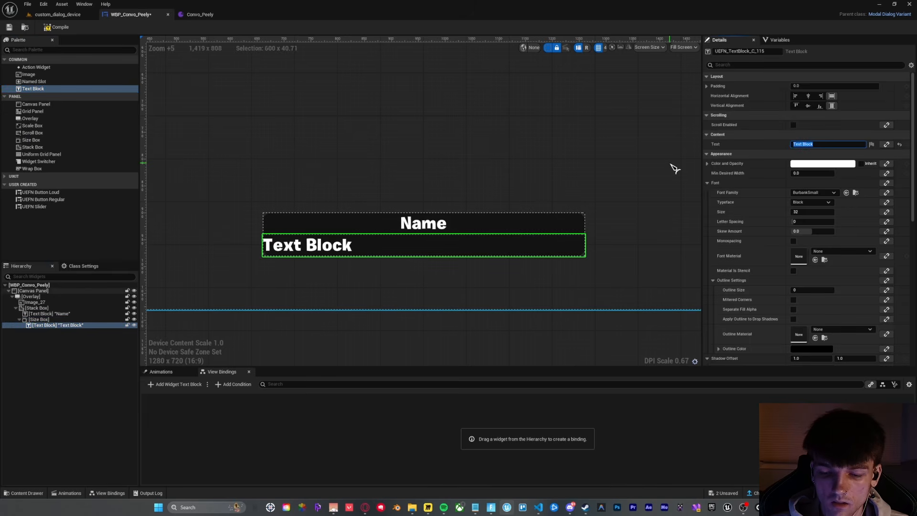
{"action": "type", "text": "Body"}
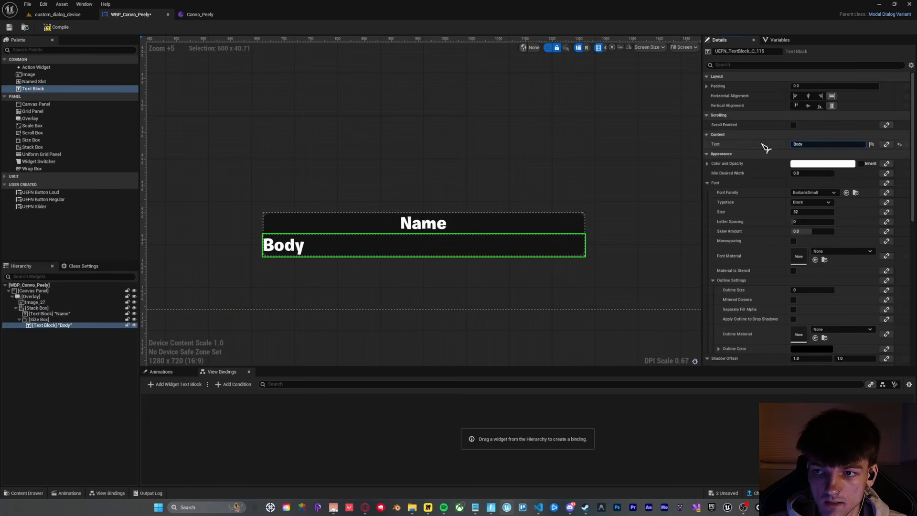
{"action": "scroll", "coordinate": [766, 148], "scroll_direction": "down", "scroll_amount": 10}
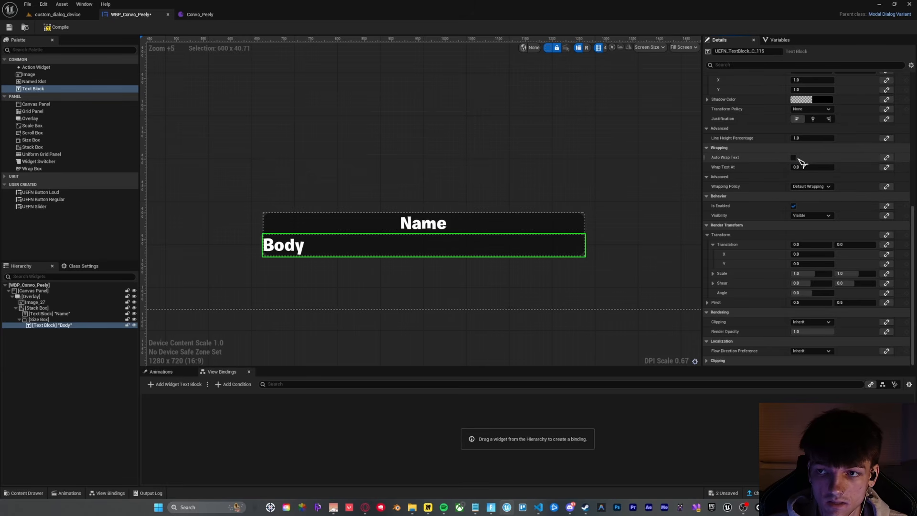
Step: Enable Auto Wrap Text on the Body text block, test it with a long placeholder string, and undo that string
{"action": "scroll", "coordinate": [771, 196], "scroll_direction": "up", "scroll_amount": 5}
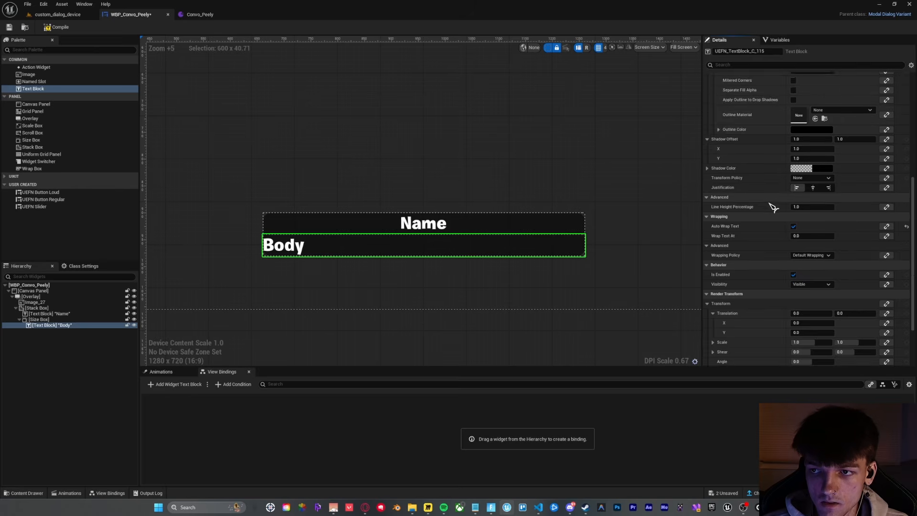
{"action": "scroll", "coordinate": [775, 205], "scroll_direction": "up", "scroll_amount": 8}
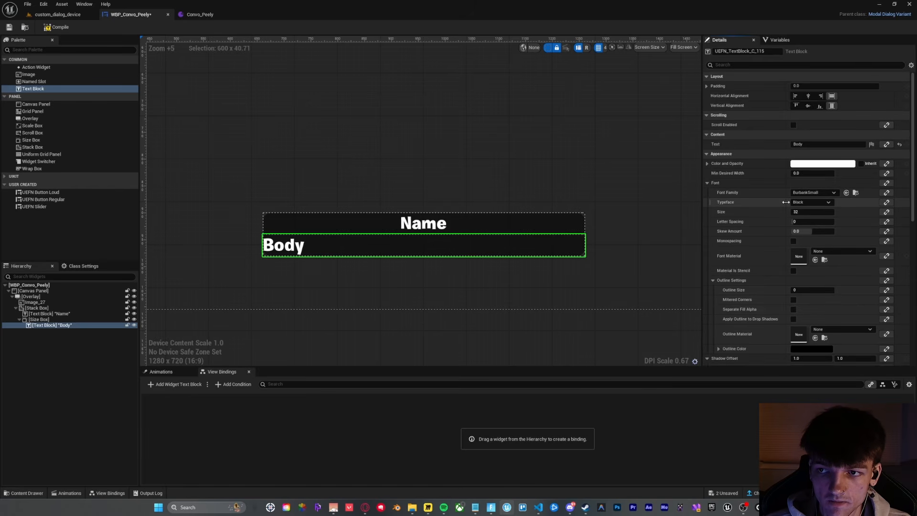
{"action": "left_click", "coordinate": [817, 144]}
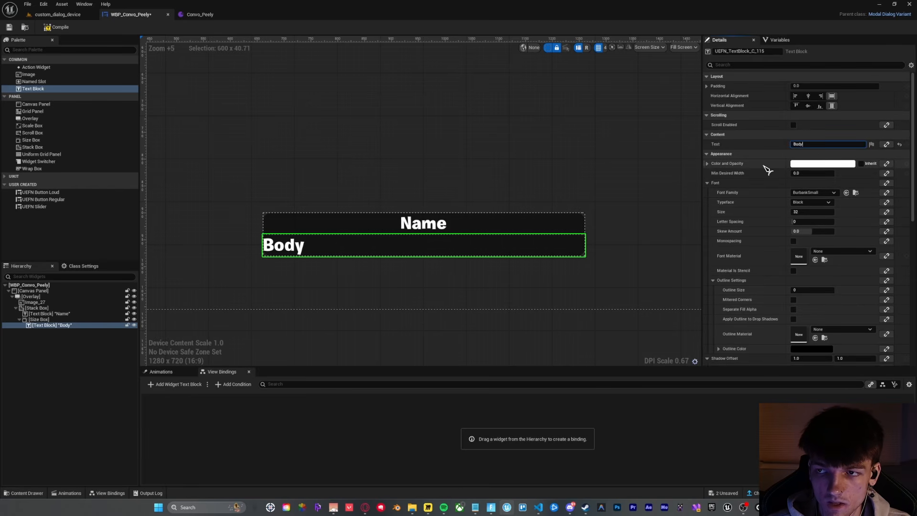
{"action": "type", "text": "sdasoidjalskdmaslkdm oui asokidm"}
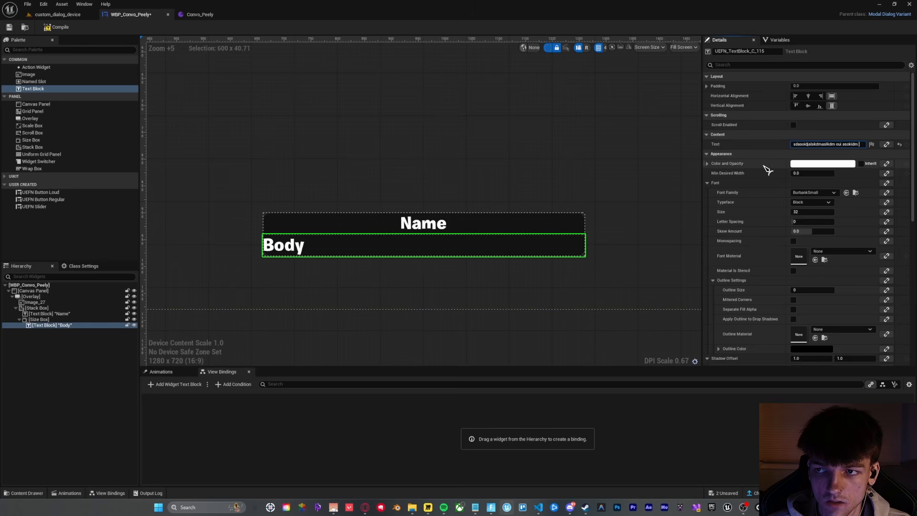
{"action": "type", "text": " lakmsd u"}
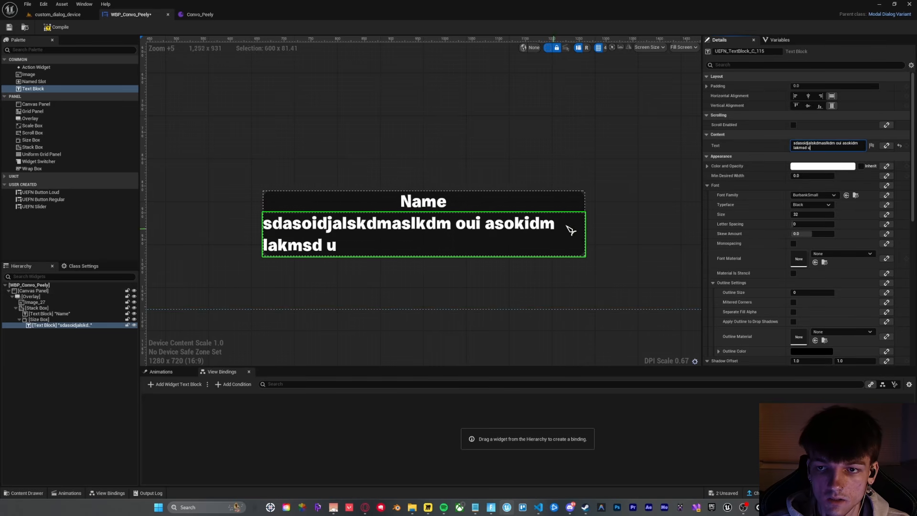
{"action": "key", "text": "ctrl+z"}
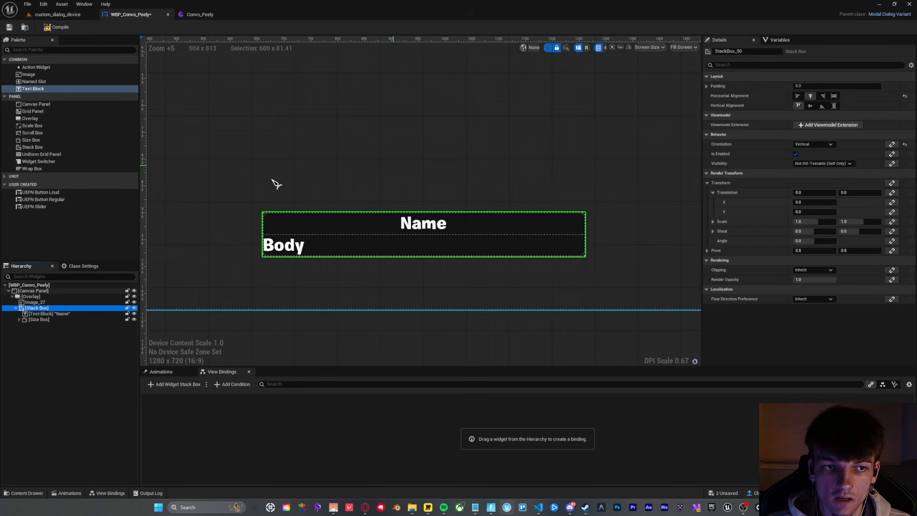
Step: Add a Stack Box below the Size Box in the main Stack Box and place a UEFN Button Quiet inside it
{"action": "left_click_drag", "start_coordinate": [32, 147], "coordinate": [46, 326]}
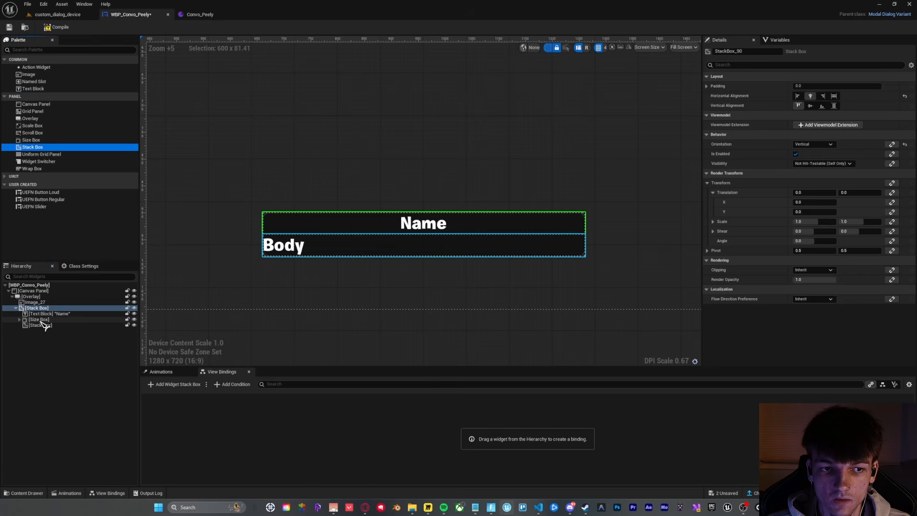
{"action": "left_click", "coordinate": [44, 325]}
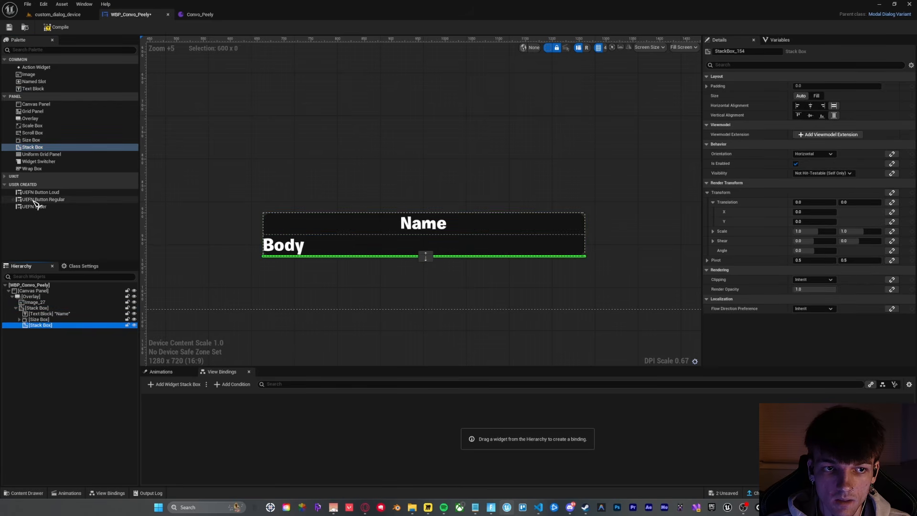
{"action": "left_click", "coordinate": [14, 175]}
{"action": "left_click_drag", "start_coordinate": [41, 184], "coordinate": [50, 327]}
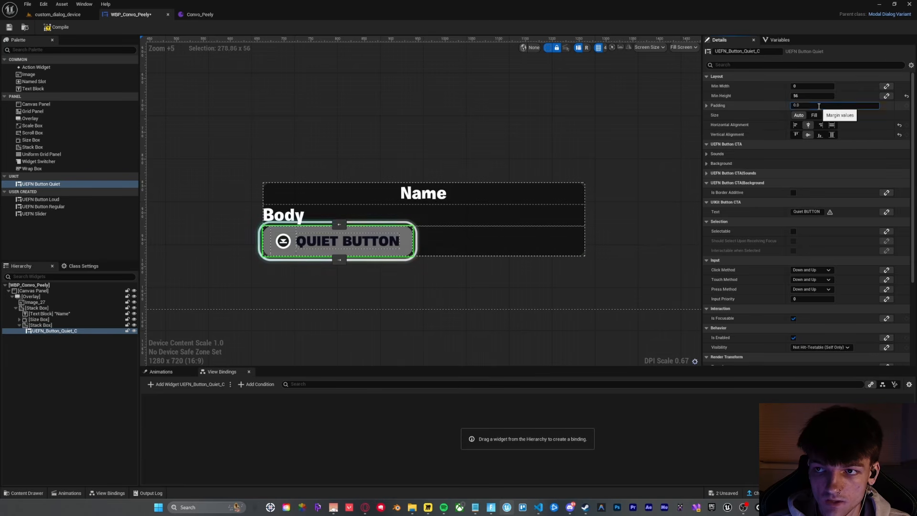
Step: Set the quiet button's padding to 24 and its text to "Response 1"
{"action": "key", "text": "Return"}
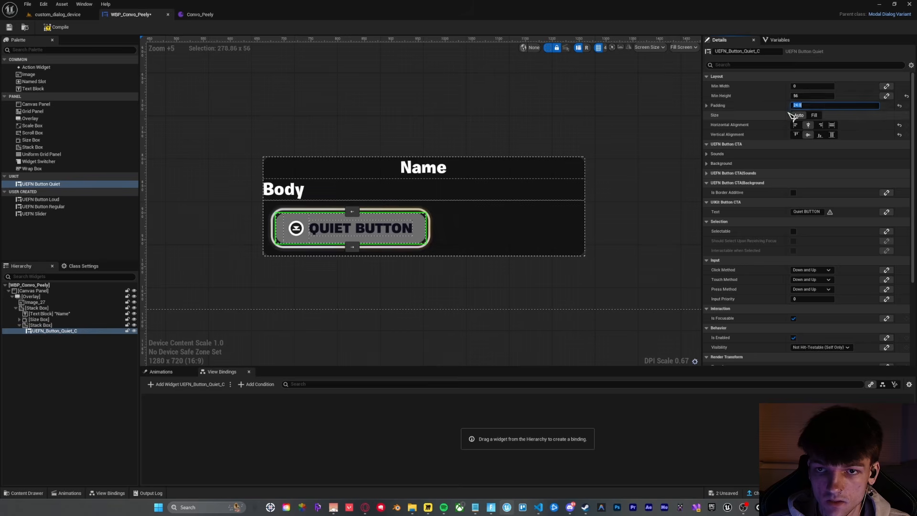
{"action": "left_click", "coordinate": [807, 212]}
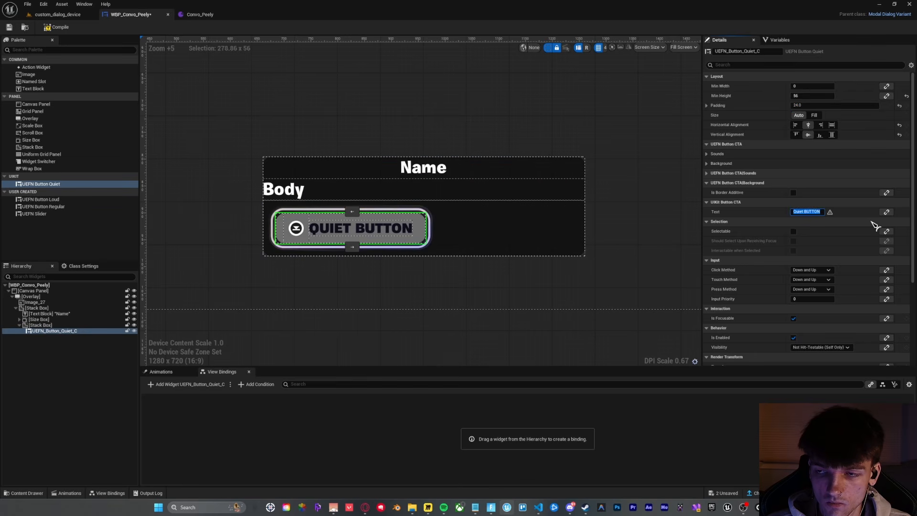
{"action": "type", "text": "Response 1"}
{"action": "key", "text": "Return"}
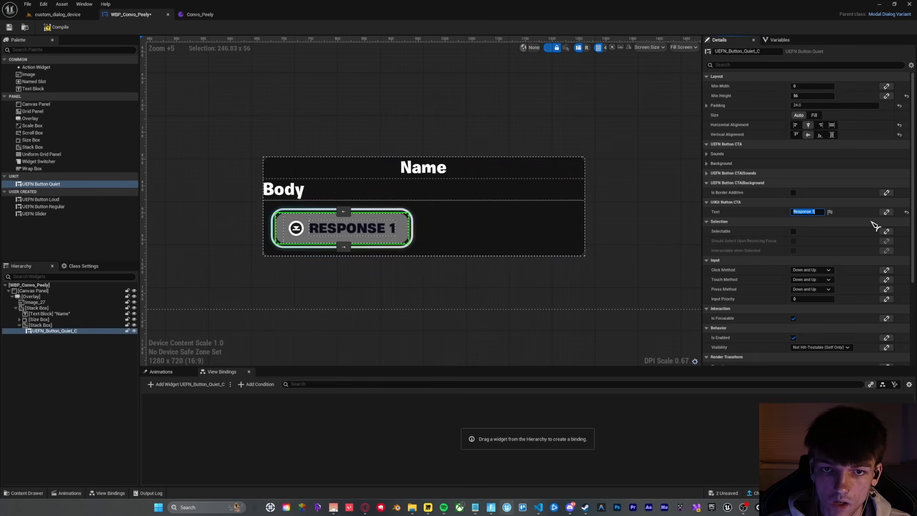
Step: Duplicate the Response 1 button and set the copy's text to "Response 2"
{"action": "right_click_drag", "start_coordinate": [514, 189], "coordinate": [517, 249]}
{"action": "left_click", "coordinate": [74, 336]}
{"action": "left_click", "coordinate": [73, 331]}
{"action": "key", "text": "ctrl+d"}
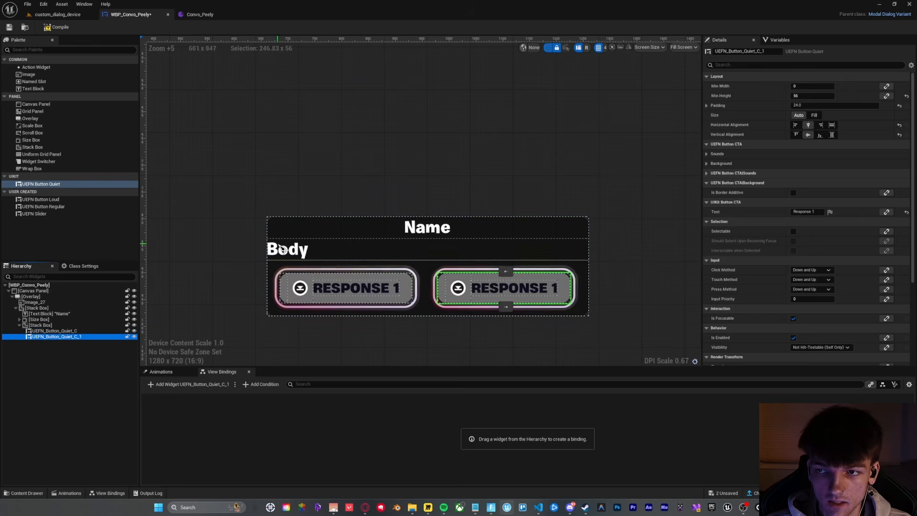
{"action": "left_click", "coordinate": [818, 211]}
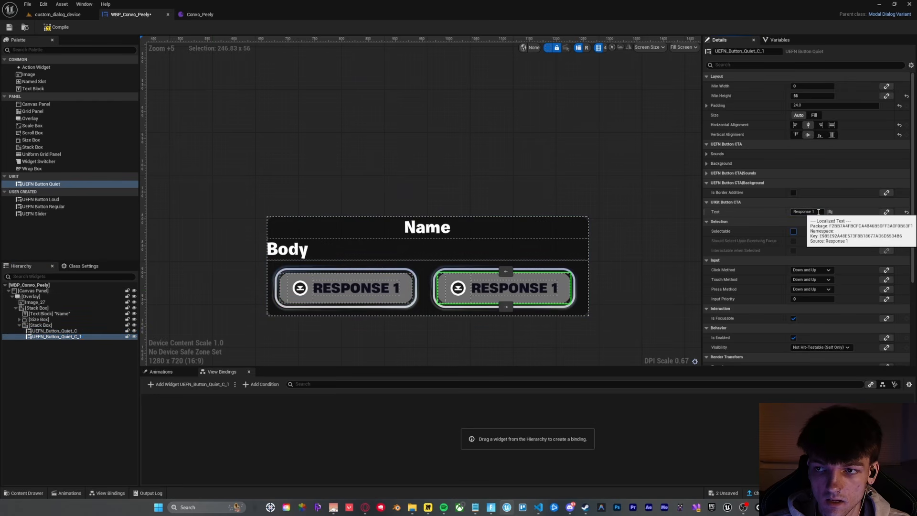
{"action": "key", "text": "BackSpace"}
{"action": "type", "text": "2"}
{"action": "key", "text": "Return"}
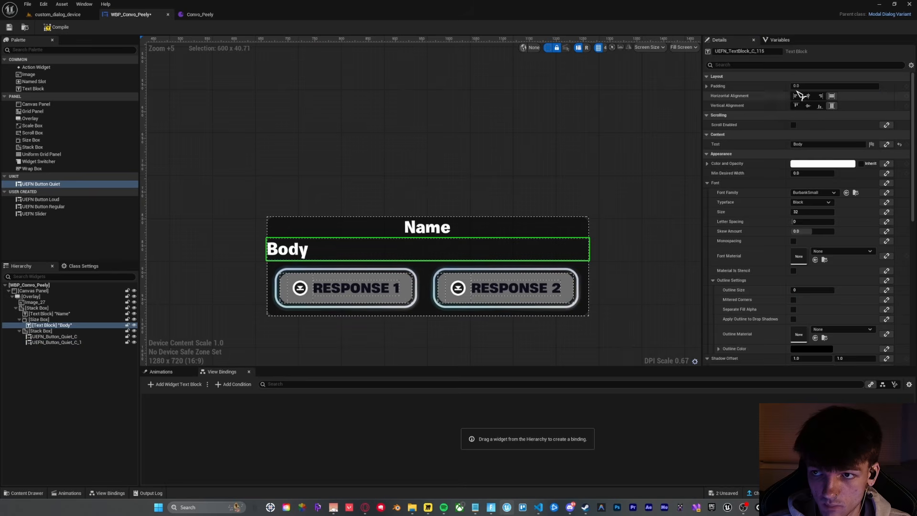
Step: Set the padding of the Body and Name text blocks to 8
{"action": "left_click", "coordinate": [460, 215]}
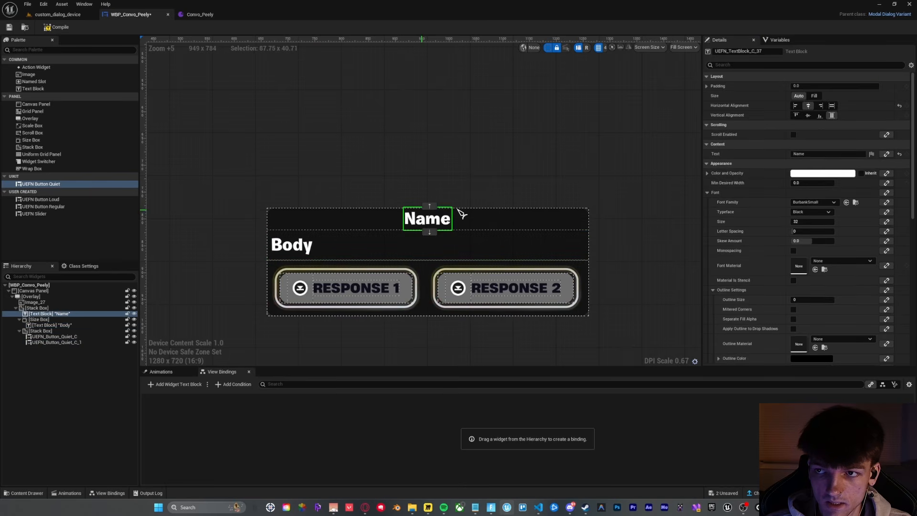
{"action": "left_click", "coordinate": [812, 86]}
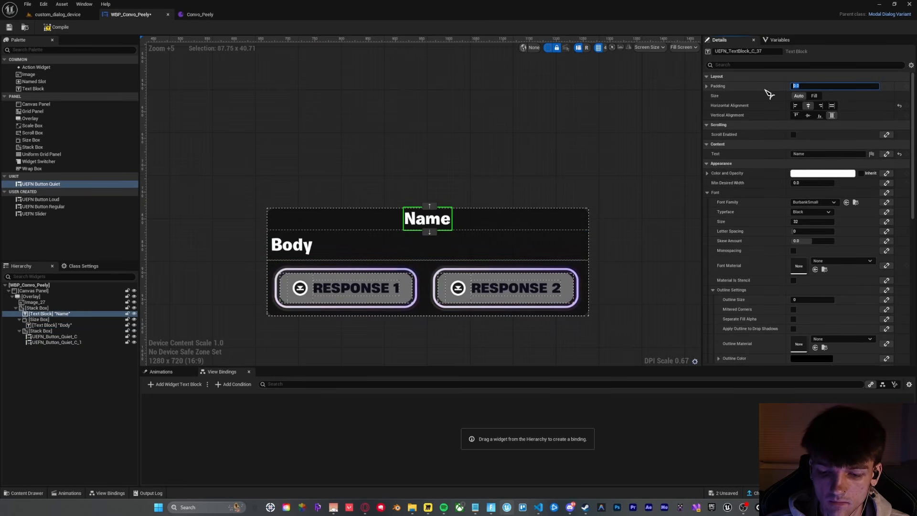
{"action": "key", "text": "Return"}
{"action": "left_click", "coordinate": [396, 195]}
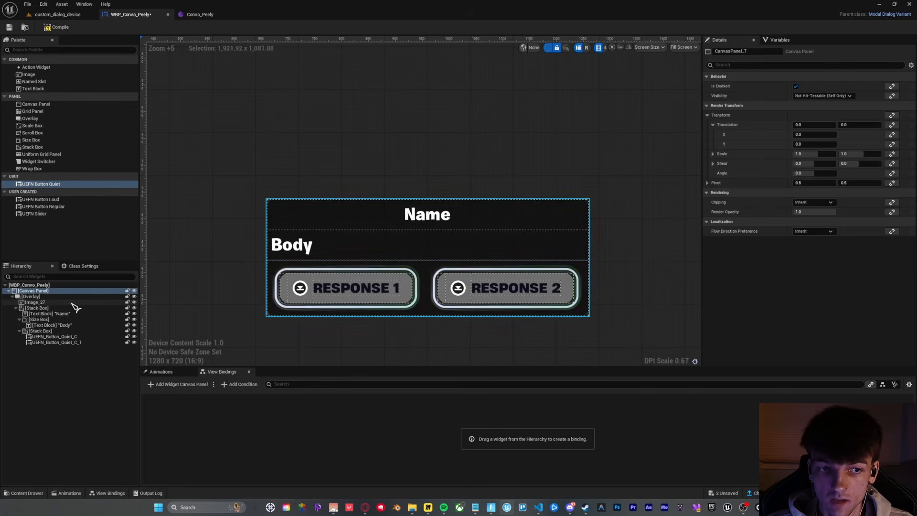
Step: Duplicate the Stack Box holding the two response buttons twice to make three rows of responses
{"action": "left_click", "coordinate": [45, 331]}
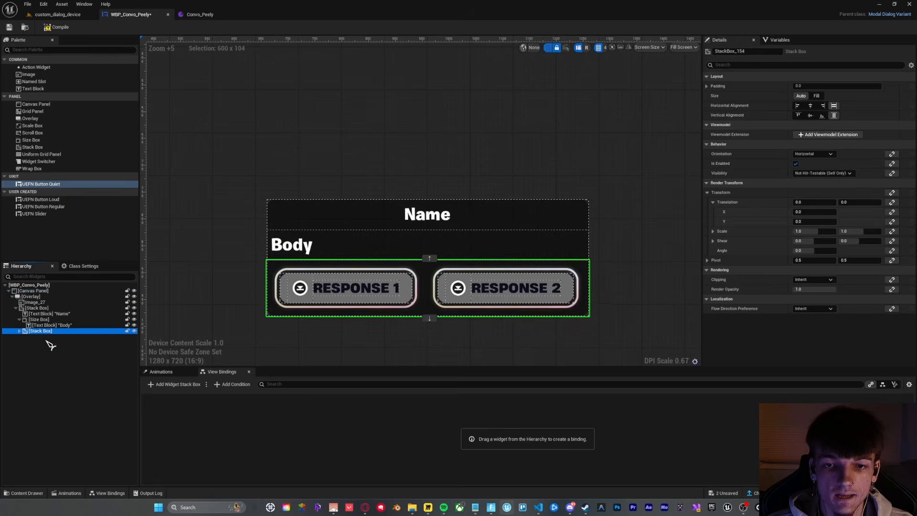
{"action": "key", "text": "ctrl+d"}
{"action": "scroll", "coordinate": [246, 240], "scroll_direction": "down", "scroll_amount": 1}
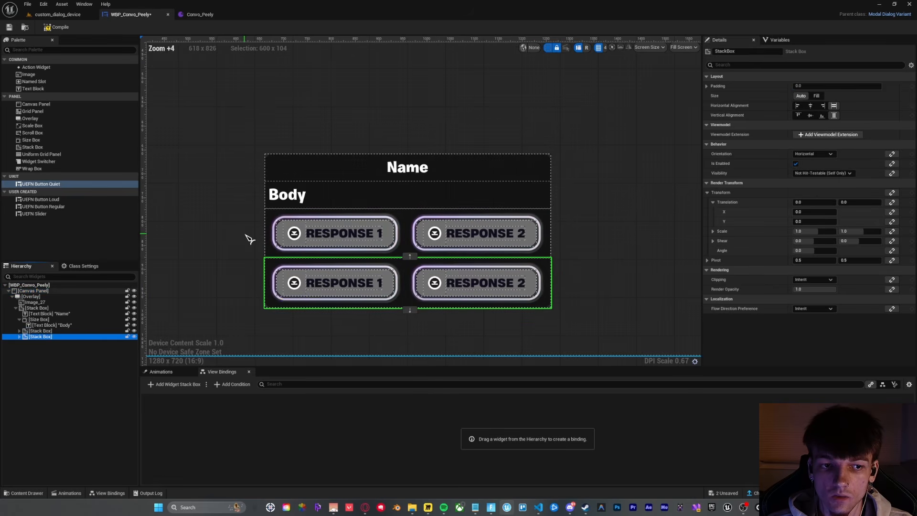
{"action": "key", "text": "ctrl+d"}
{"action": "right_click_drag", "start_coordinate": [239, 179], "coordinate": [253, 211]}
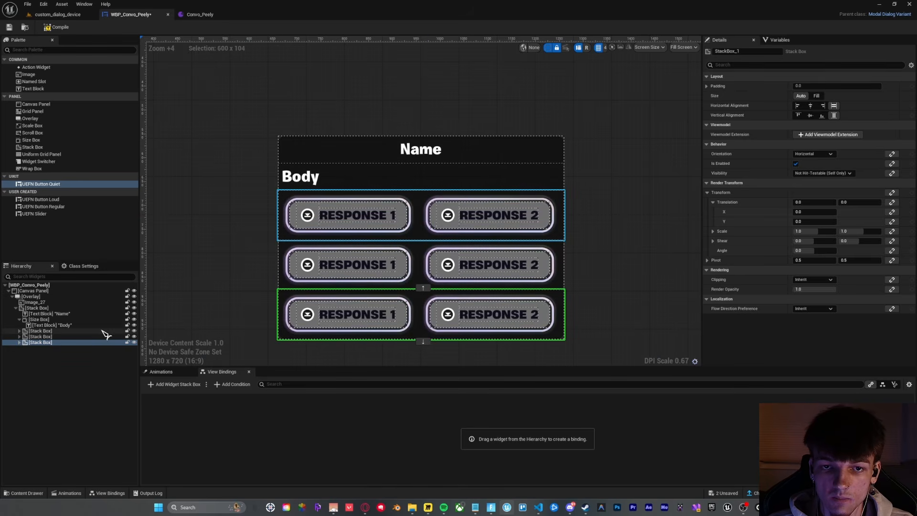
{"action": "scroll", "coordinate": [237, 261], "scroll_direction": "down", "scroll_amount": 1}
{"action": "right_click_drag", "start_coordinate": [225, 260], "coordinate": [248, 254]}
{"action": "left_click", "coordinate": [248, 253]}
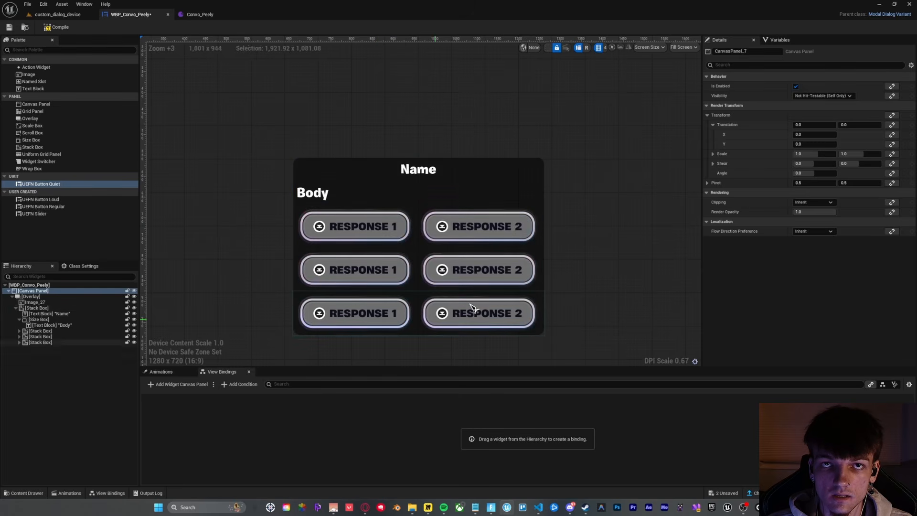
Step: Delete the two duplicated Stack Boxes, keeping only the first row of response buttons
{"action": "left_click", "coordinate": [50, 342]}
{"action": "left_click", "coordinate": [51, 337], "text": "shift"}
{"action": "key", "text": "Delete"}
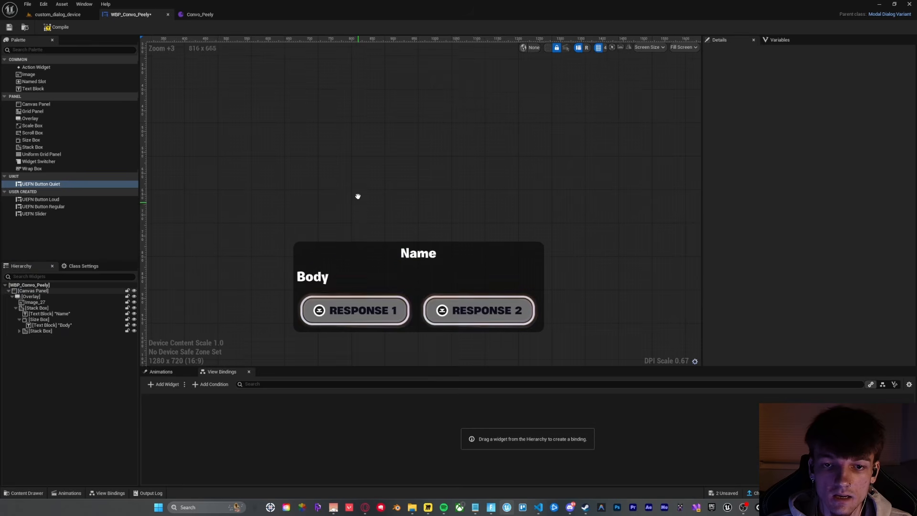
Step: Add a view binding from the Name text block's Text property to Title in CreativeModalDialogViewmodel
{"action": "scroll", "coordinate": [358, 197], "scroll_direction": "up", "scroll_amount": 2}
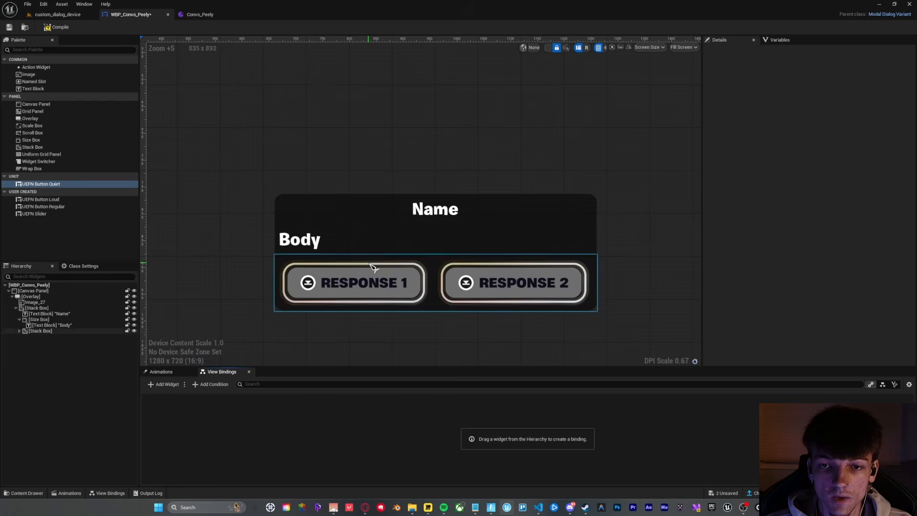
{"action": "left_click", "coordinate": [431, 215]}
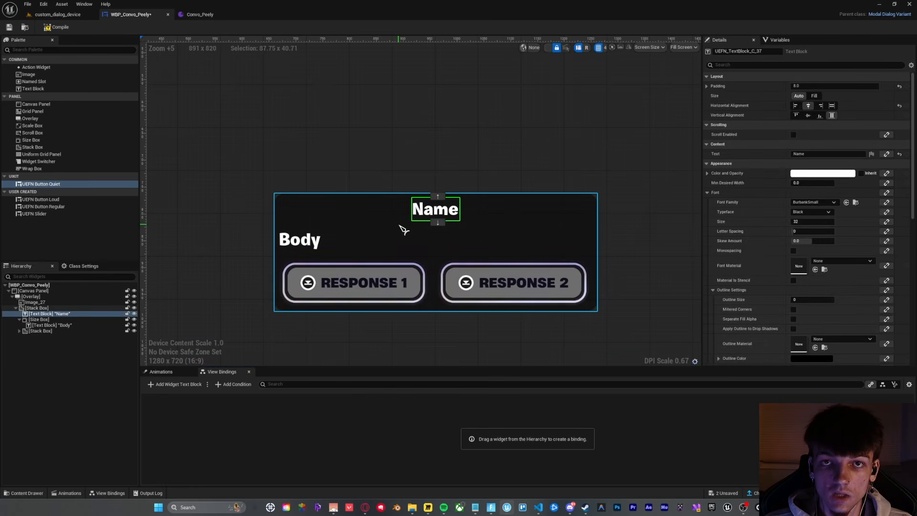
{"action": "left_click", "coordinate": [168, 385]}
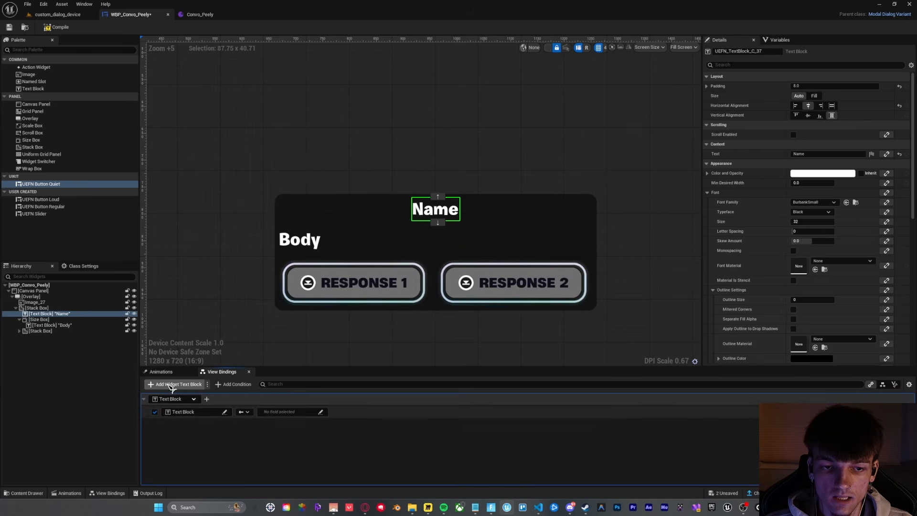
{"action": "left_click", "coordinate": [208, 412]}
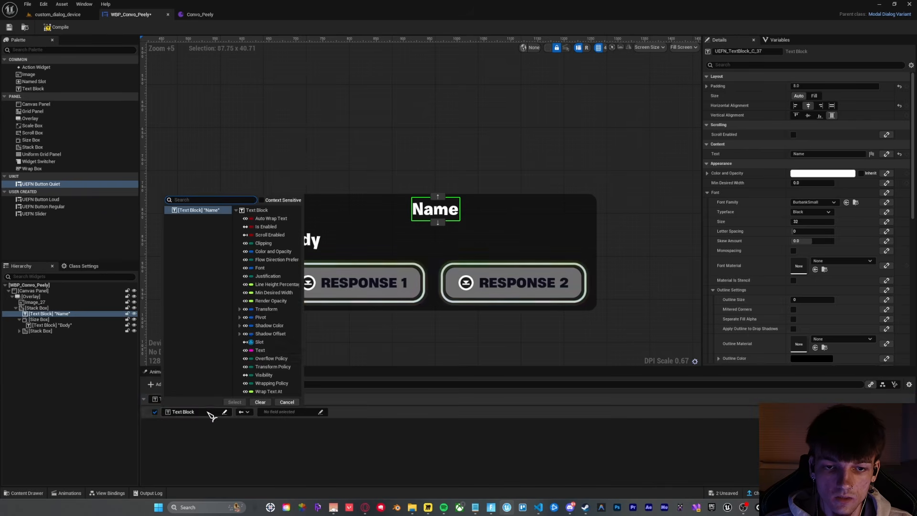
{"action": "left_click", "coordinate": [260, 350]}
{"action": "left_click", "coordinate": [241, 403]}
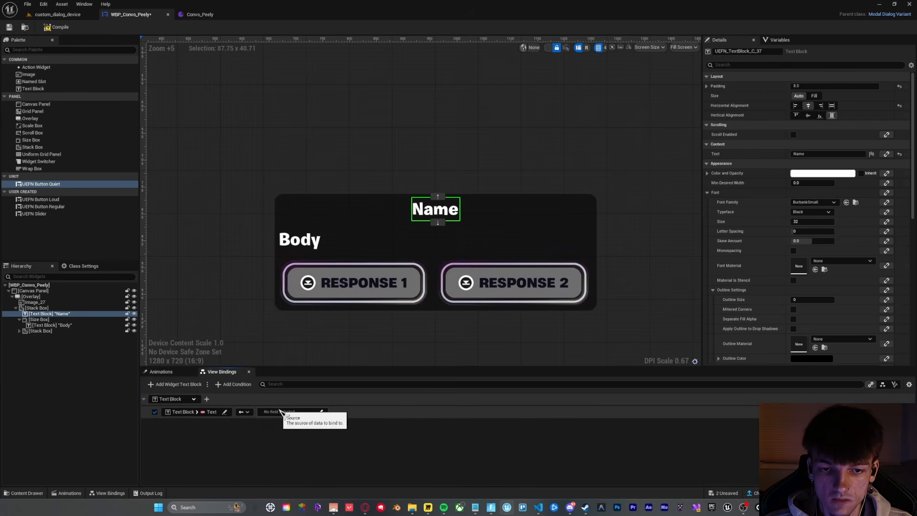
{"action": "left_click", "coordinate": [282, 412]}
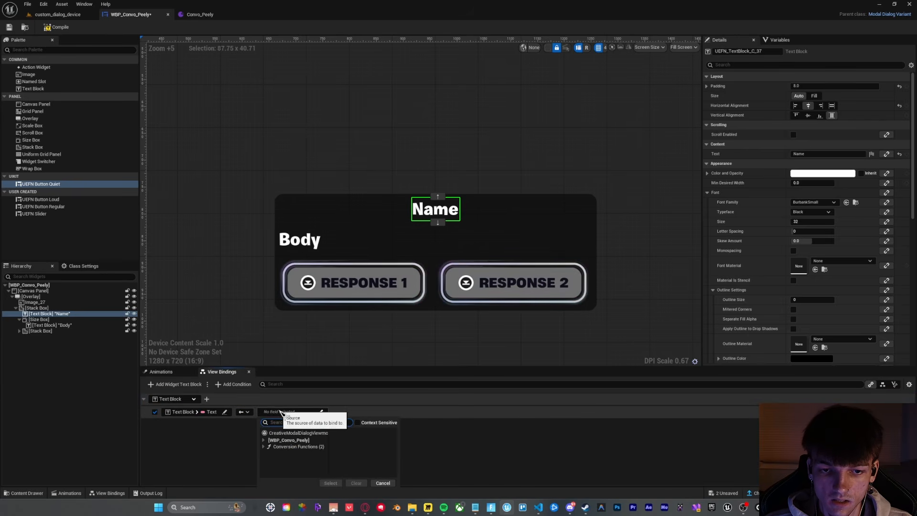
{"action": "left_click", "coordinate": [296, 432]}
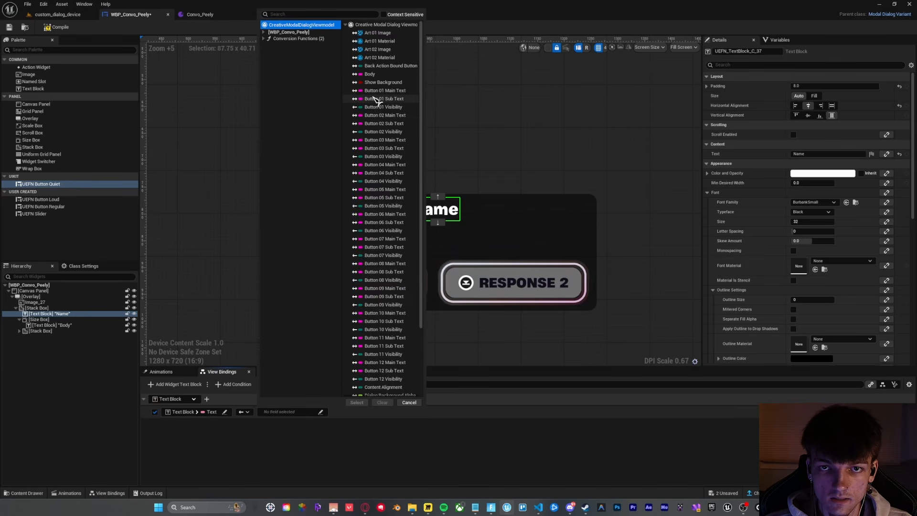
{"action": "scroll", "coordinate": [380, 239], "scroll_direction": "down", "scroll_amount": 3}
{"action": "left_click", "coordinate": [369, 392]}
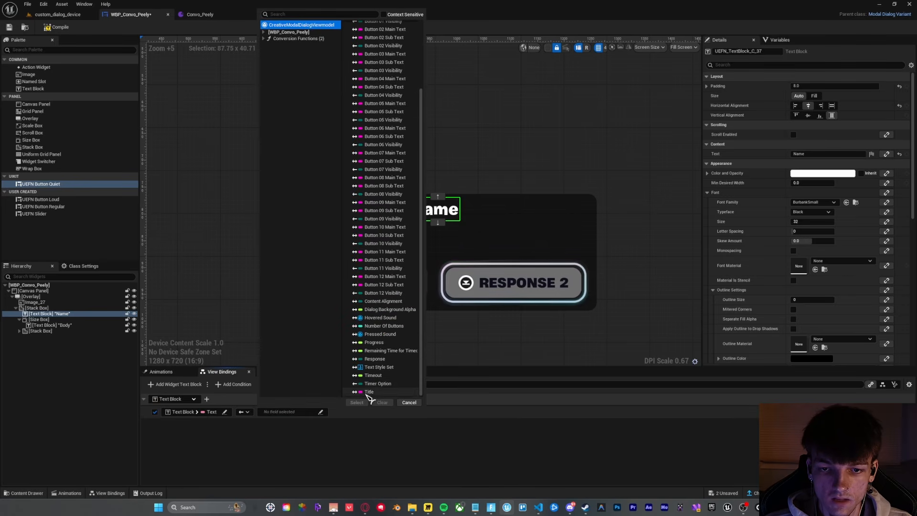
{"action": "left_click", "coordinate": [357, 403]}
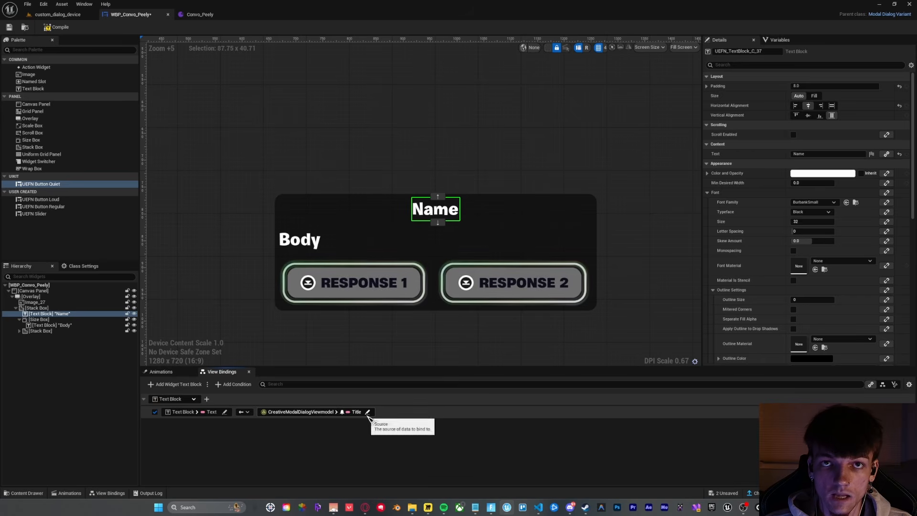
Step: Add a view binding from the Body text block's Text property to Body in CreativeModalDialogViewmodel
{"action": "left_click", "coordinate": [300, 247]}
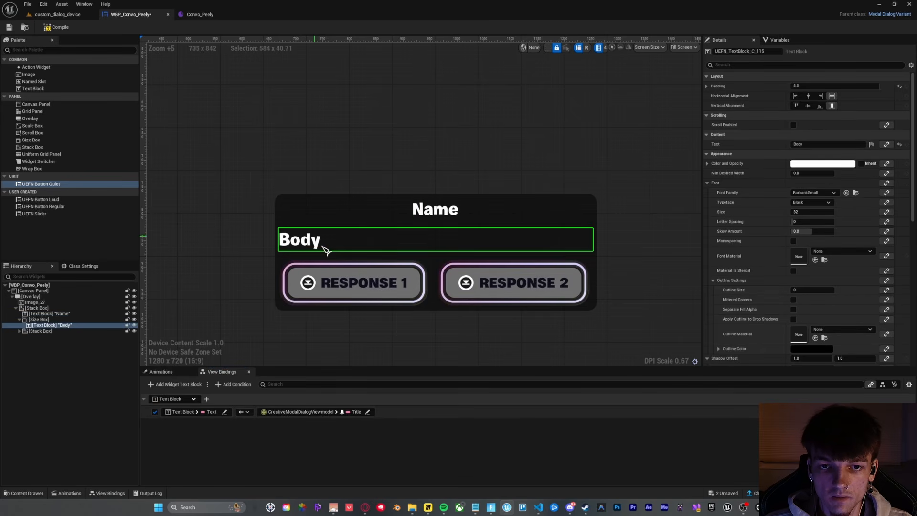
{"action": "left_click", "coordinate": [178, 384]}
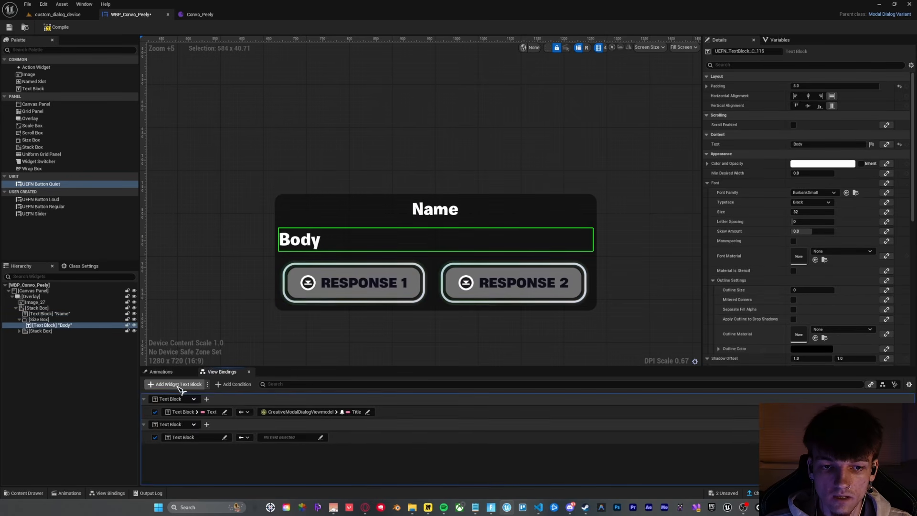
{"action": "left_click", "coordinate": [205, 437]}
{"action": "left_click", "coordinate": [260, 376]}
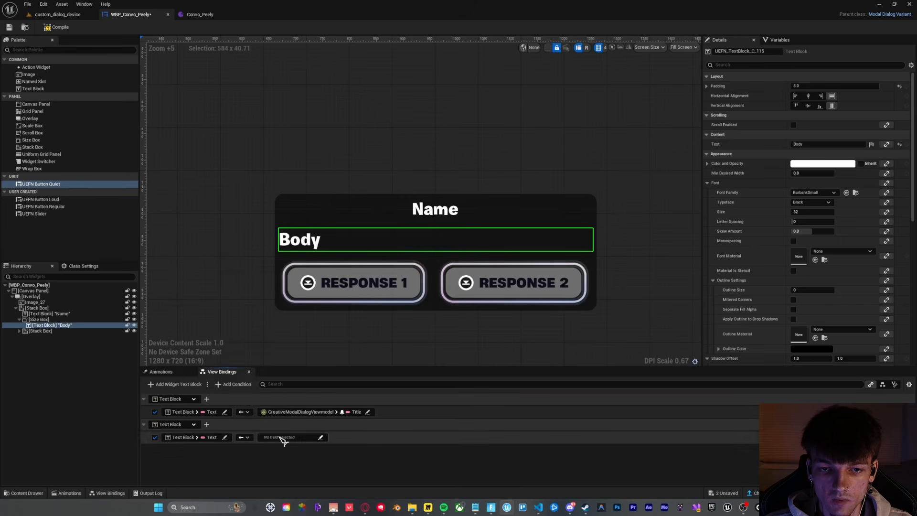
{"action": "left_click", "coordinate": [286, 437]}
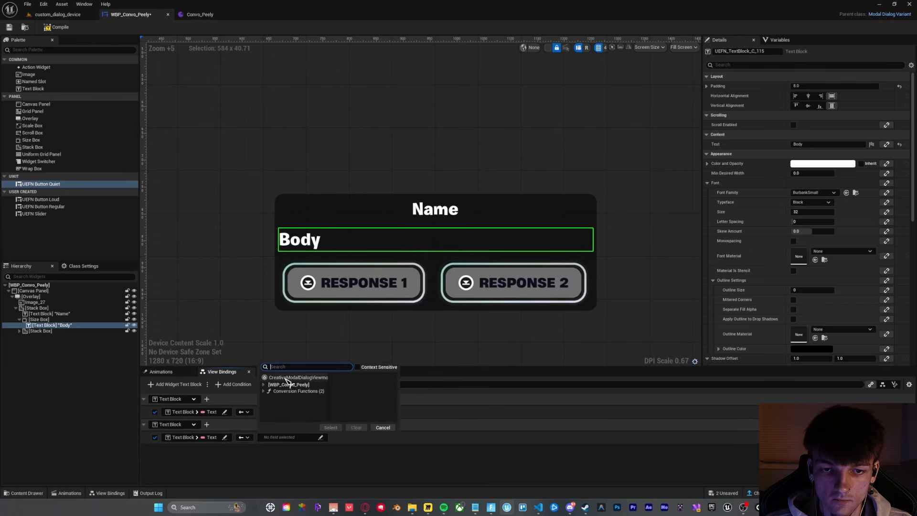
{"action": "left_click", "coordinate": [302, 378]}
{"action": "left_click", "coordinate": [382, 100]}
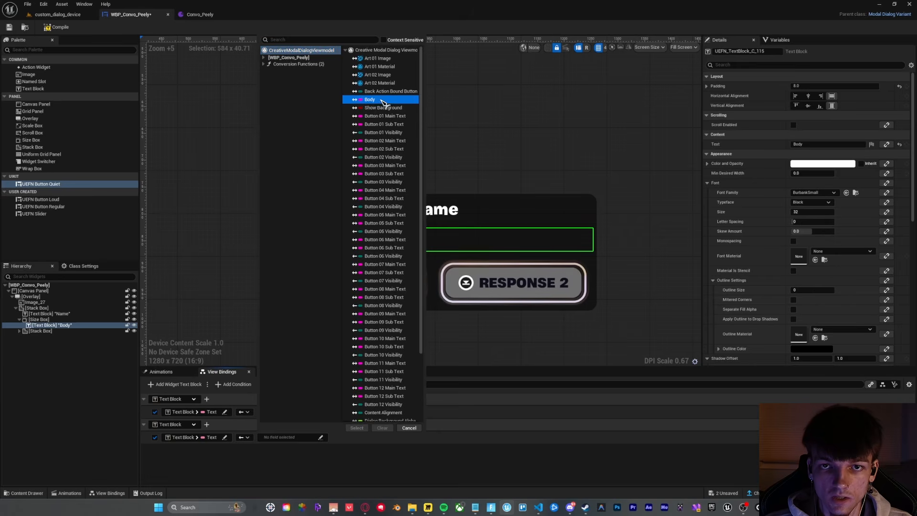
{"action": "left_click", "coordinate": [357, 428]}
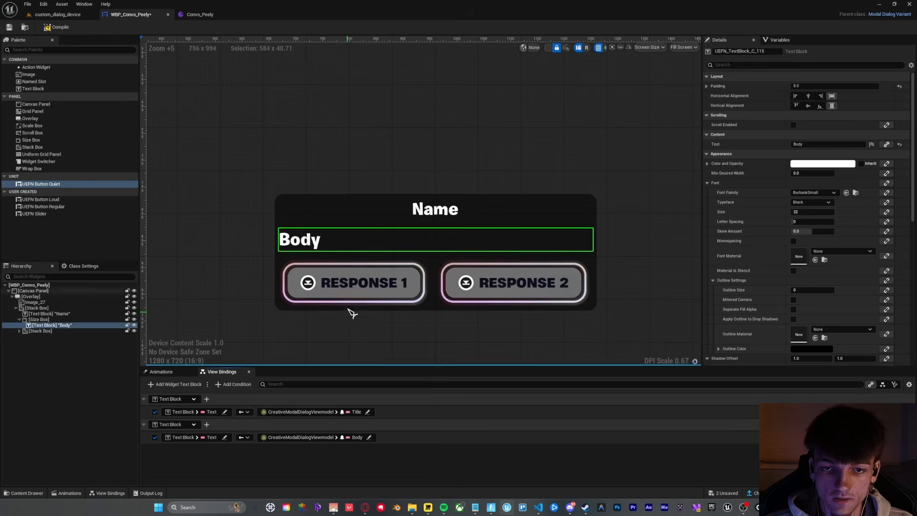
Step: Add a view binding that sends the Response 1 button's On Clicked event to Response in CreativeModalDialogViewmodel
{"action": "left_click", "coordinate": [360, 292]}
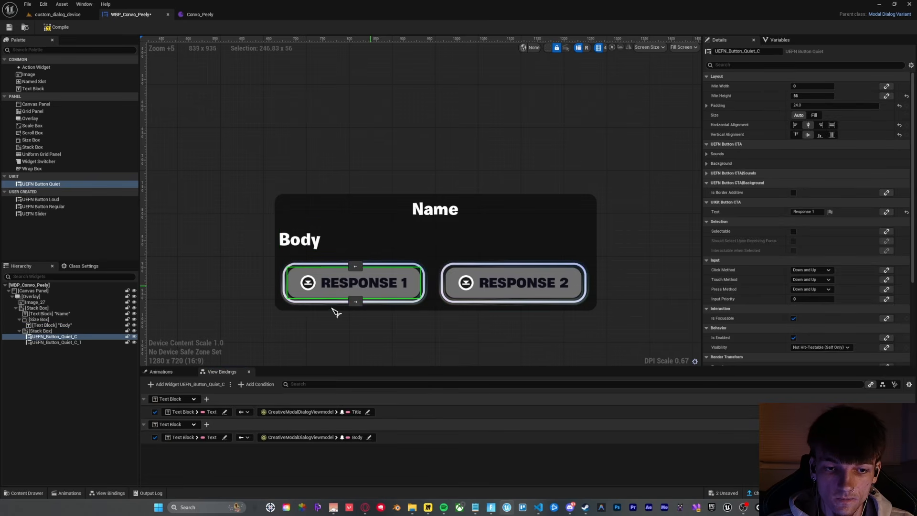
{"action": "left_click", "coordinate": [188, 384]}
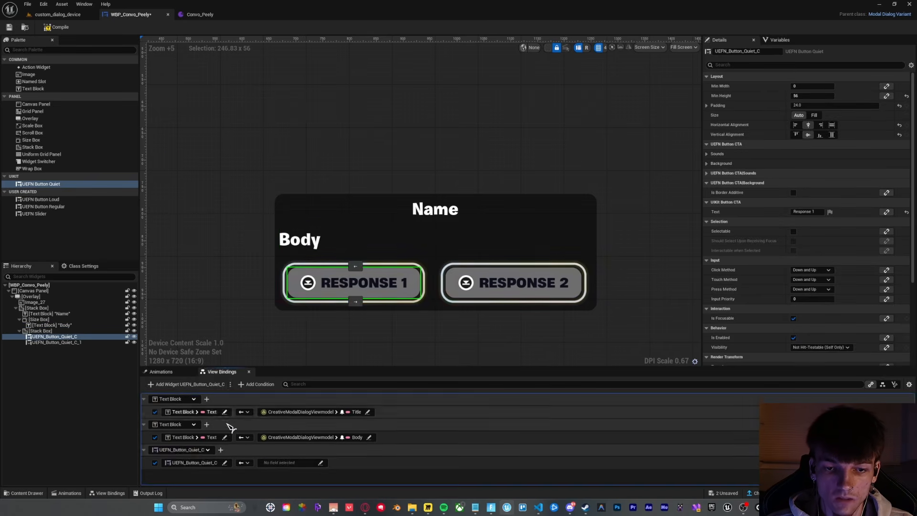
{"action": "left_click", "coordinate": [210, 463]}
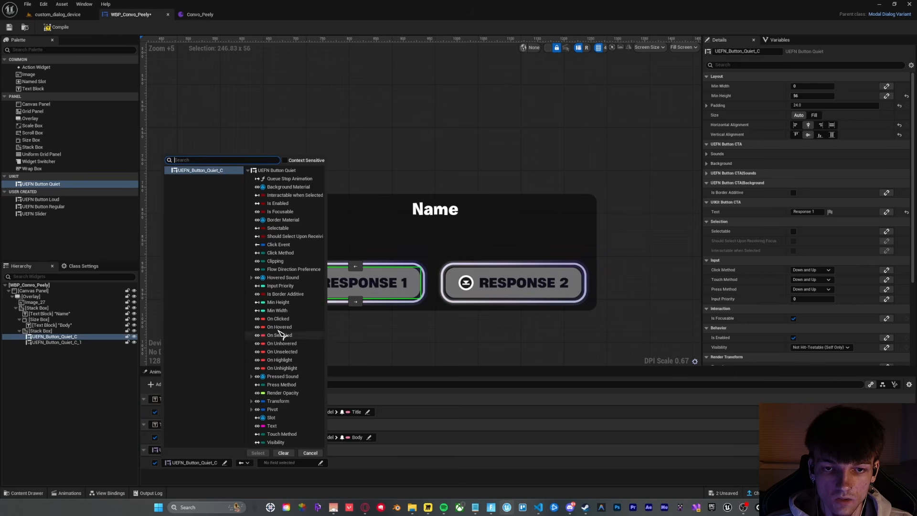
{"action": "left_click", "coordinate": [281, 319]}
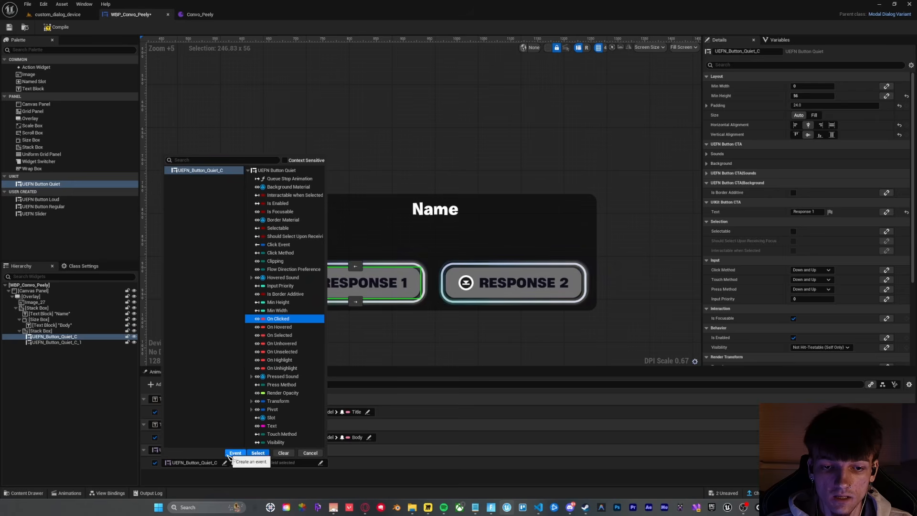
{"action": "left_click", "coordinate": [237, 453]}
{"action": "left_click", "coordinate": [302, 463]}
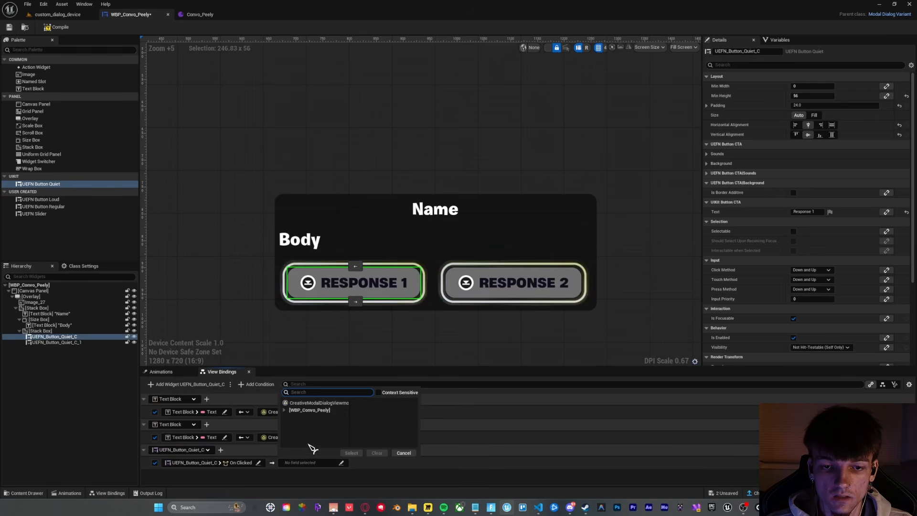
{"action": "left_click", "coordinate": [304, 403]}
{"action": "scroll", "coordinate": [438, 220], "scroll_direction": "down", "scroll_amount": 3}
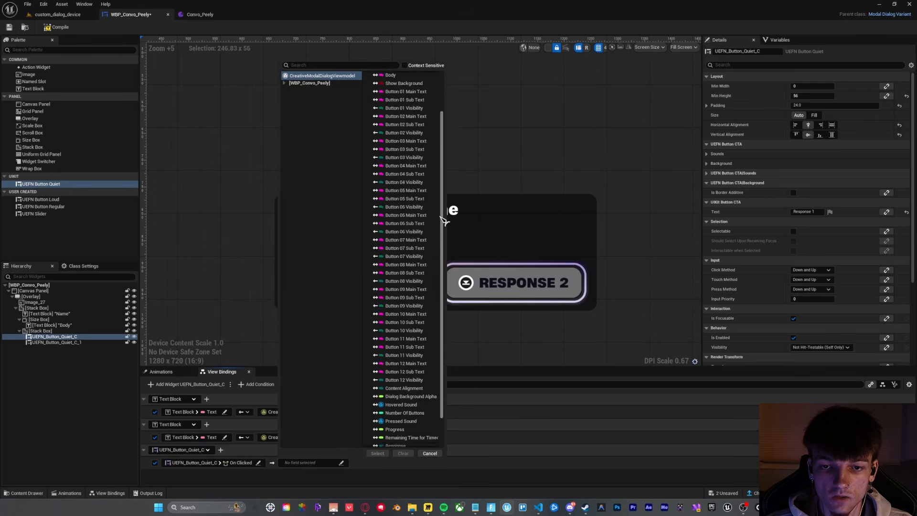
{"action": "left_click", "coordinate": [396, 409]}
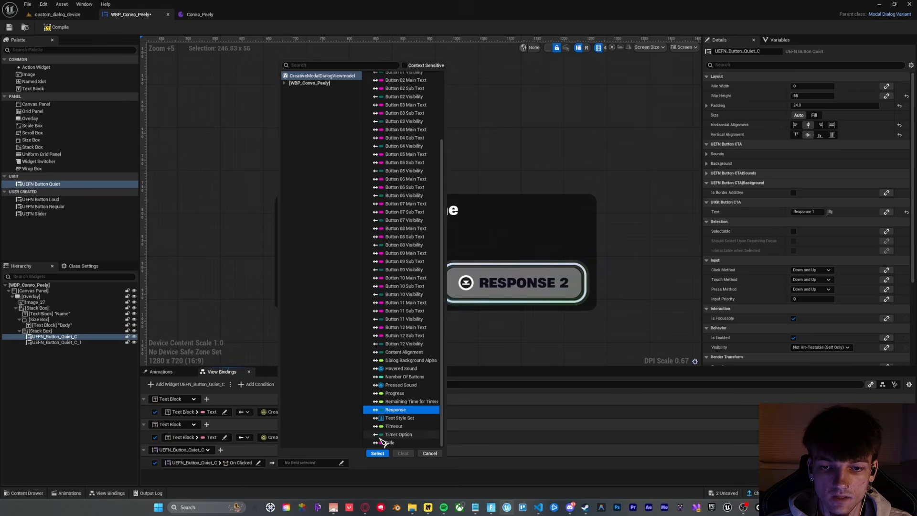
{"action": "left_click", "coordinate": [377, 453]}
Step: Set the Response value of the Response 1 button's On Clicked binding to Button 1
{"action": "left_click", "coordinate": [221, 476]}
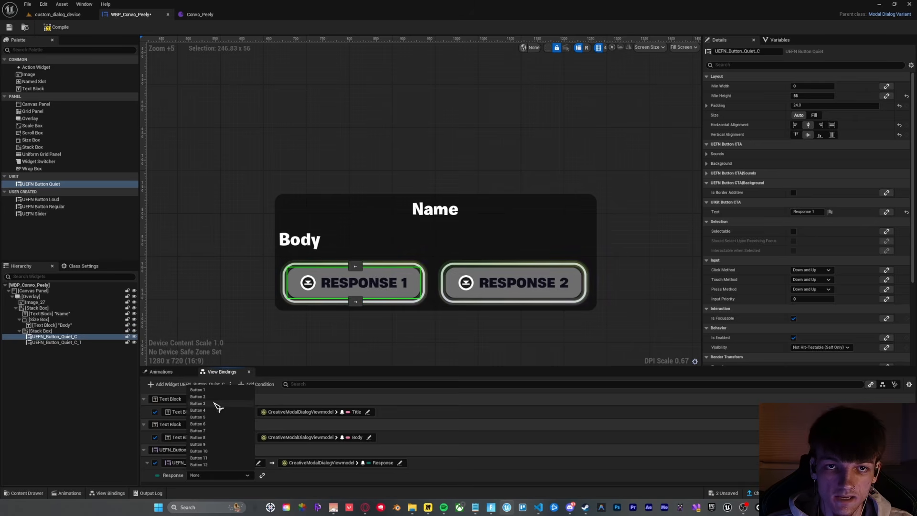
{"action": "left_click", "coordinate": [225, 478]}
{"action": "left_click", "coordinate": [225, 475]}
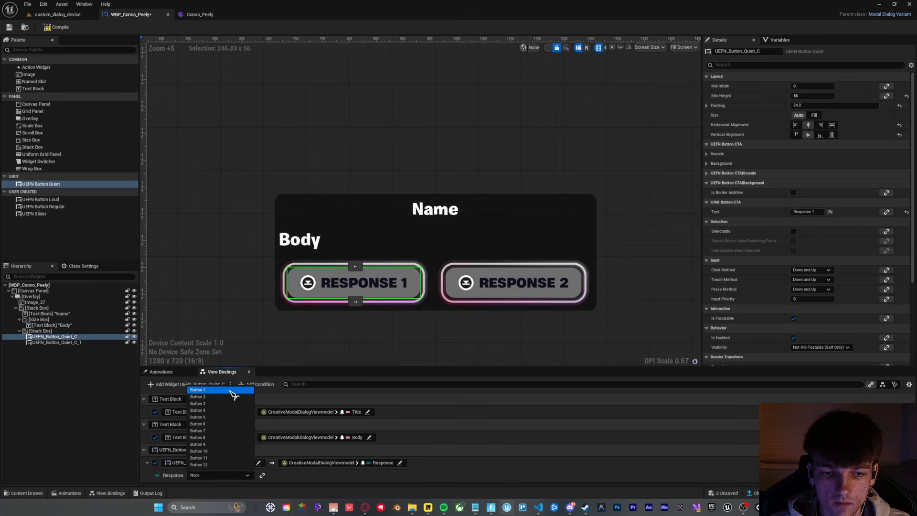
{"action": "left_click", "coordinate": [206, 393]}
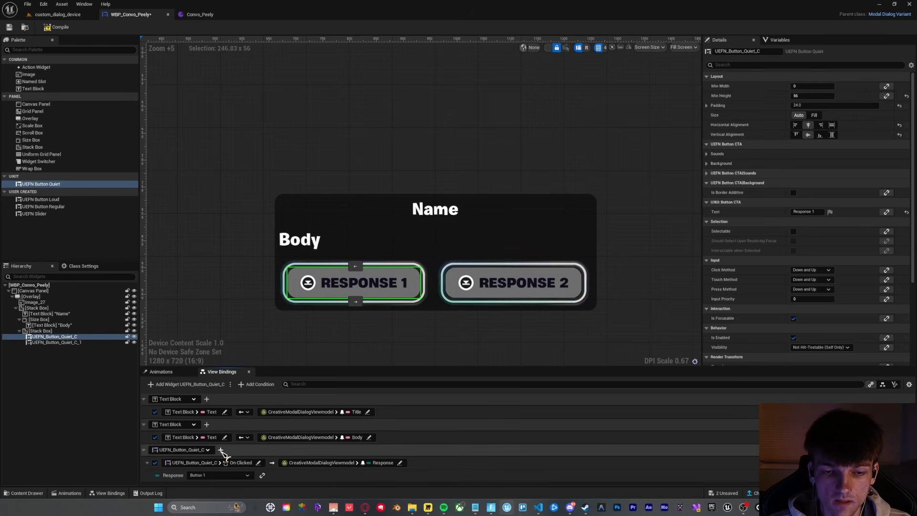
Step: Add a binding from the Response 1 button's Text property to Button 01 Main Text in CreativeModalDialogViewmodel
{"action": "left_click", "coordinate": [221, 451]}
{"action": "left_click", "coordinate": [201, 454]}
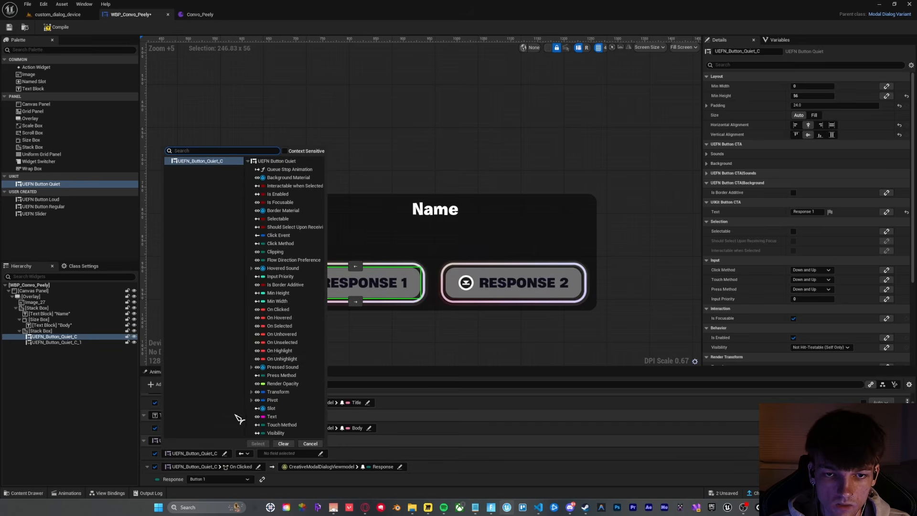
{"action": "left_click", "coordinate": [275, 417]}
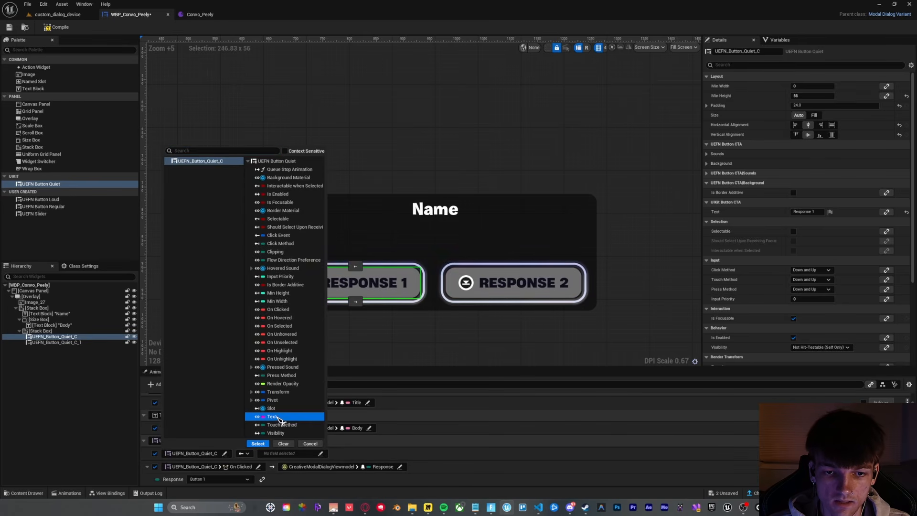
{"action": "left_click", "coordinate": [258, 443]}
{"action": "left_click", "coordinate": [306, 454]}
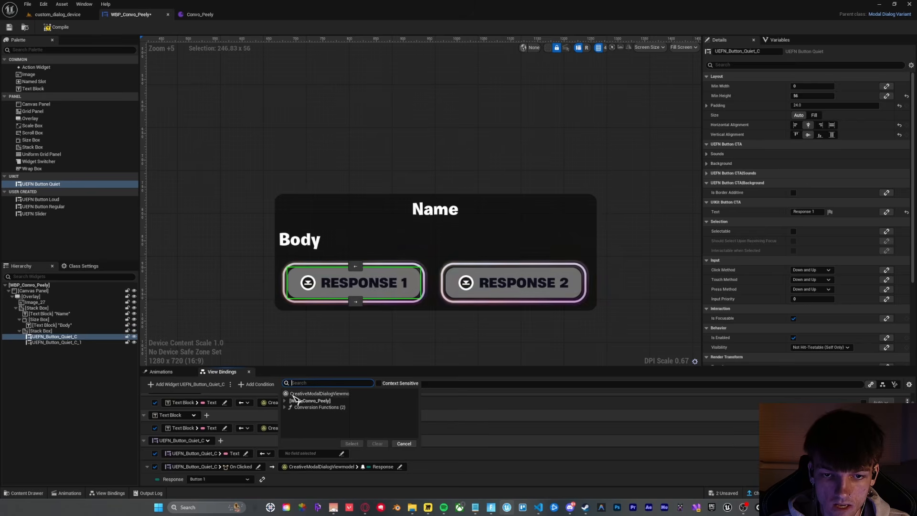
{"action": "left_click", "coordinate": [327, 395]}
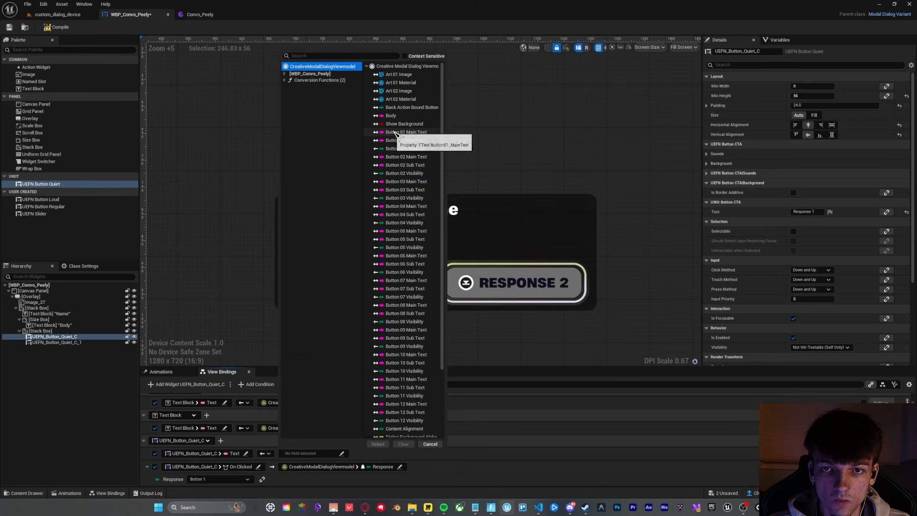
{"action": "left_click", "coordinate": [419, 133]}
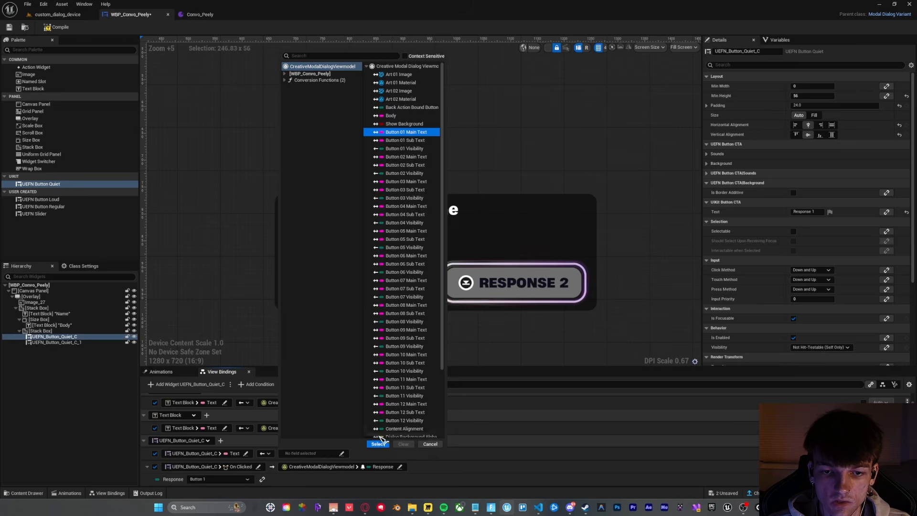
{"action": "left_click", "coordinate": [378, 444]}
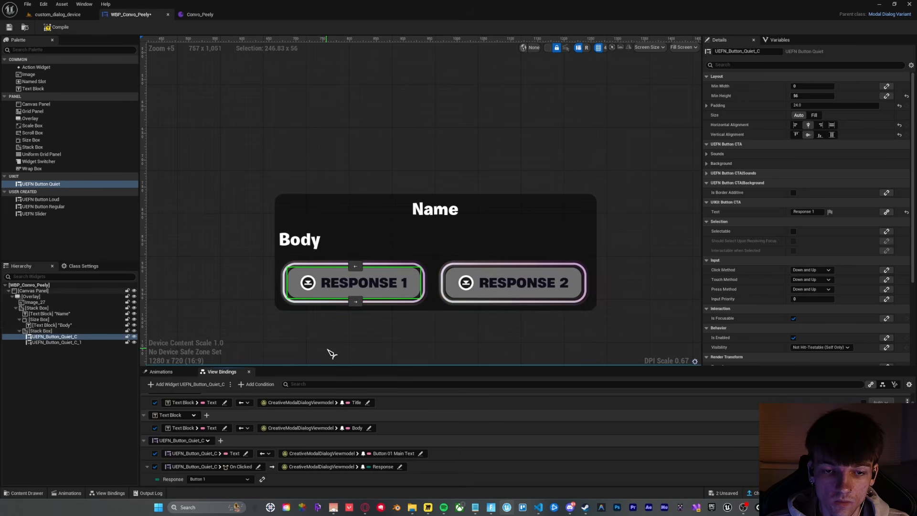
Step: Add a binding from the Response 1 button's Visibility property to Button 01 Visibility in CreativeModalDialogViewmodel
{"action": "left_click", "coordinate": [221, 441]}
{"action": "left_click", "coordinate": [286, 454]}
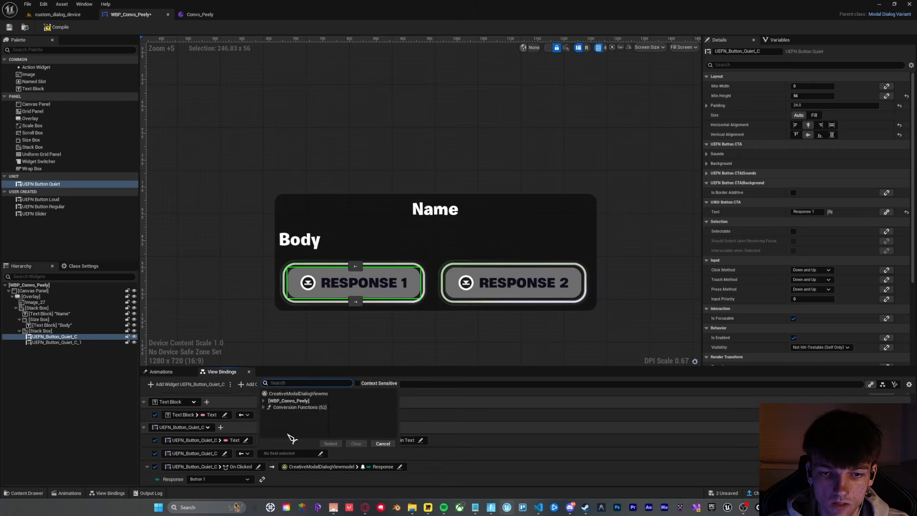
{"action": "left_click", "coordinate": [195, 454]}
{"action": "left_click", "coordinate": [196, 454]}
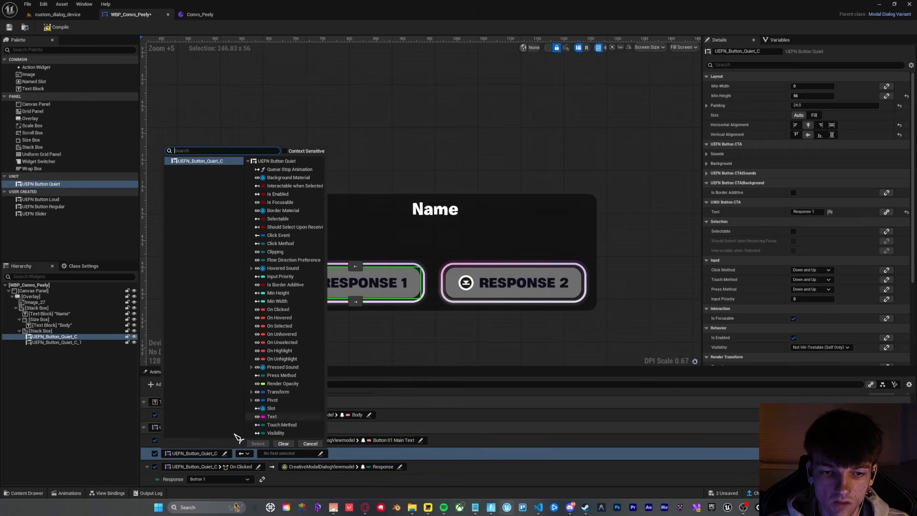
{"action": "left_click", "coordinate": [276, 434]}
{"action": "left_click", "coordinate": [258, 443]}
{"action": "left_click", "coordinate": [314, 453]}
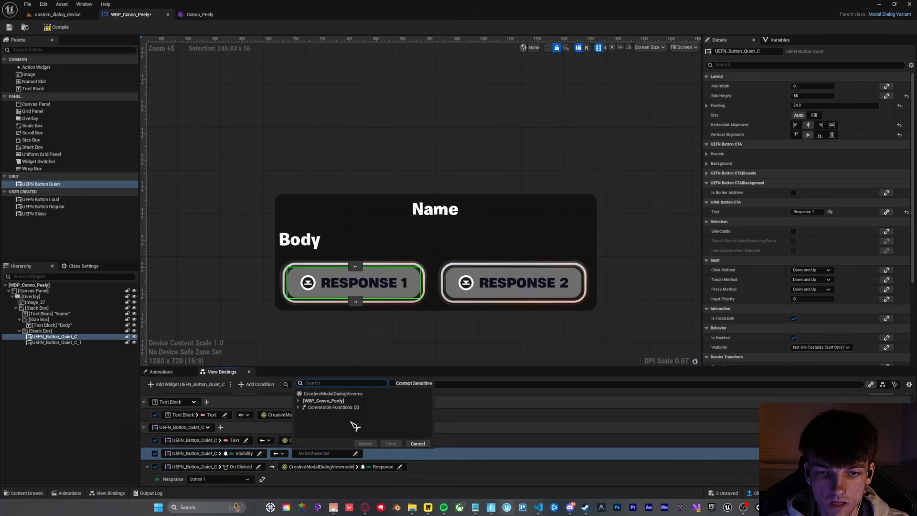
{"action": "left_click", "coordinate": [317, 395]}
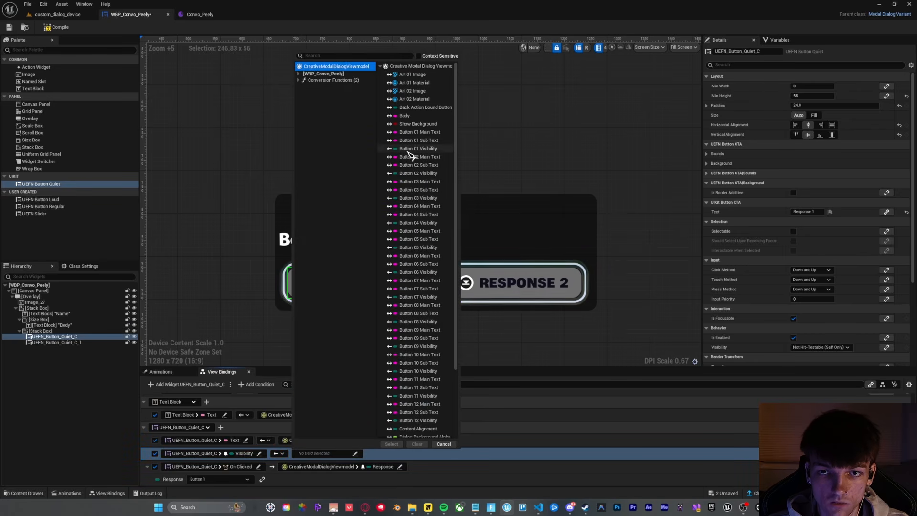
{"action": "left_click", "coordinate": [432, 149]}
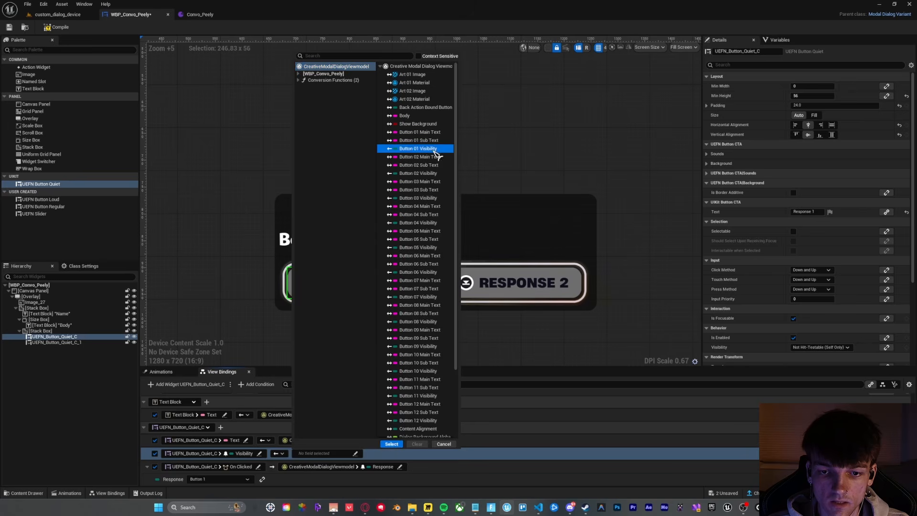
{"action": "left_click", "coordinate": [391, 444]}
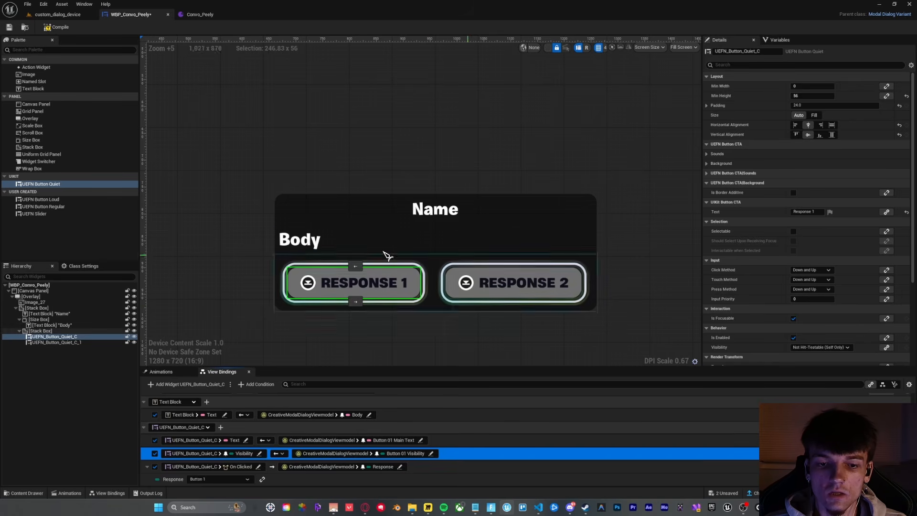
Step: Collapse the Response 1 button's bindings and bind the Response 2 button's On Clicked event to the viewmodel's Response with value Button 2
{"action": "left_click", "coordinate": [265, 428]}
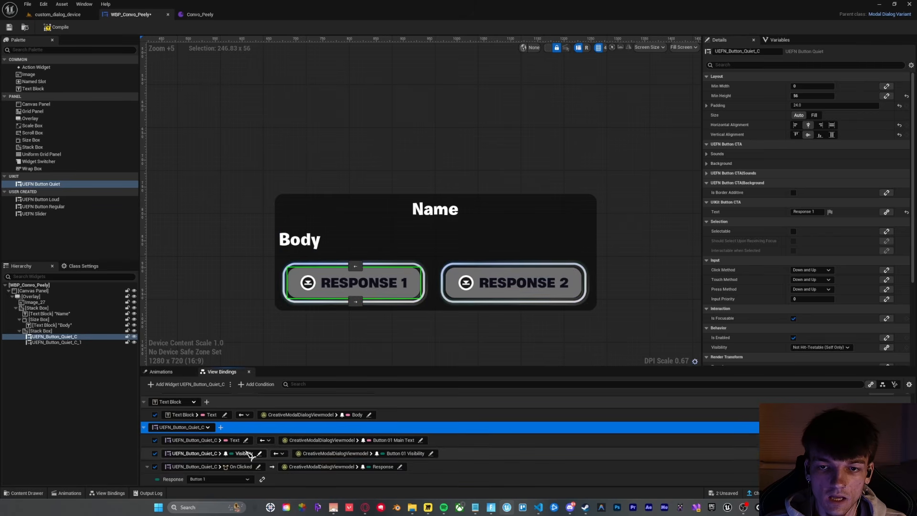
{"action": "scroll", "coordinate": [430, 119], "scroll_direction": "down", "scroll_amount": 3}
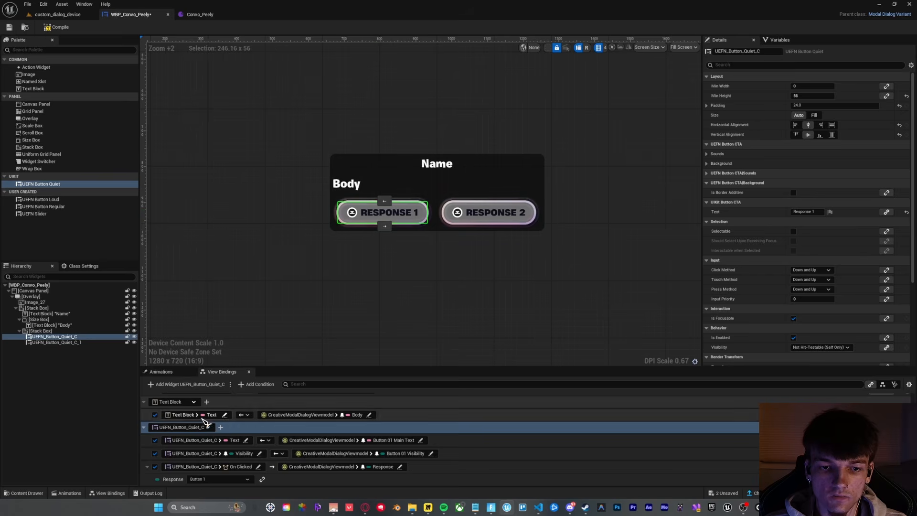
{"action": "left_click", "coordinate": [144, 427]}
{"action": "left_click", "coordinate": [487, 212]}
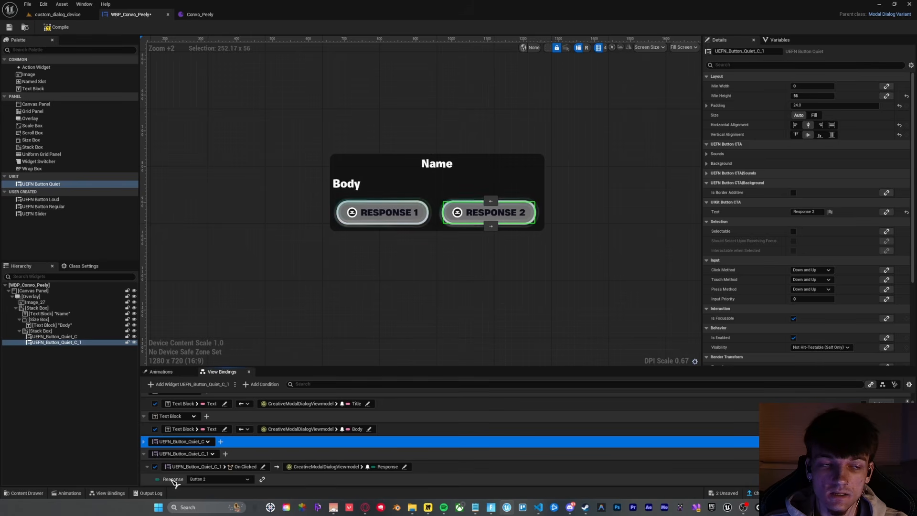
{"action": "left_click", "coordinate": [143, 441]}
{"action": "scroll", "coordinate": [205, 437], "scroll_direction": "down", "scroll_amount": 2}
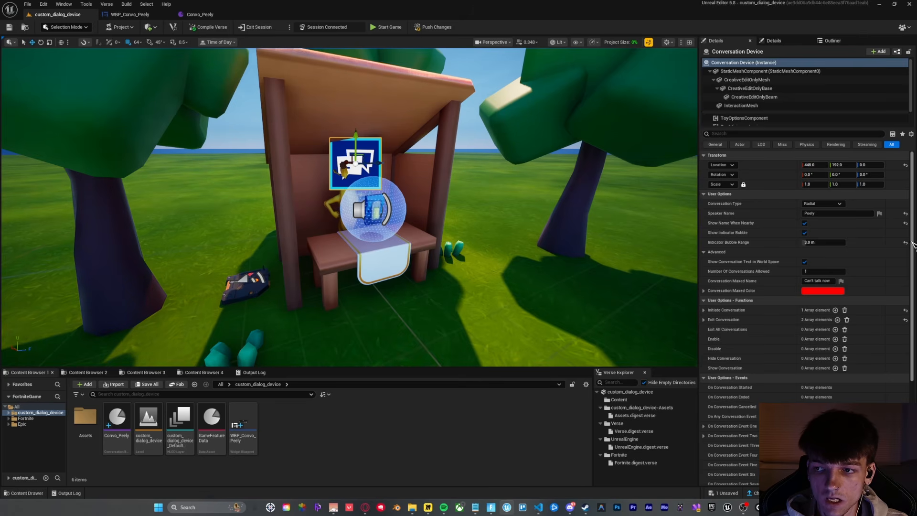
Step: Assign WBP_Convo_Peely as the Custom Widget in the Conversation Device's Modal Widget settings
{"action": "left_click_drag", "start_coordinate": [913, 258], "coordinate": [913, 394]}
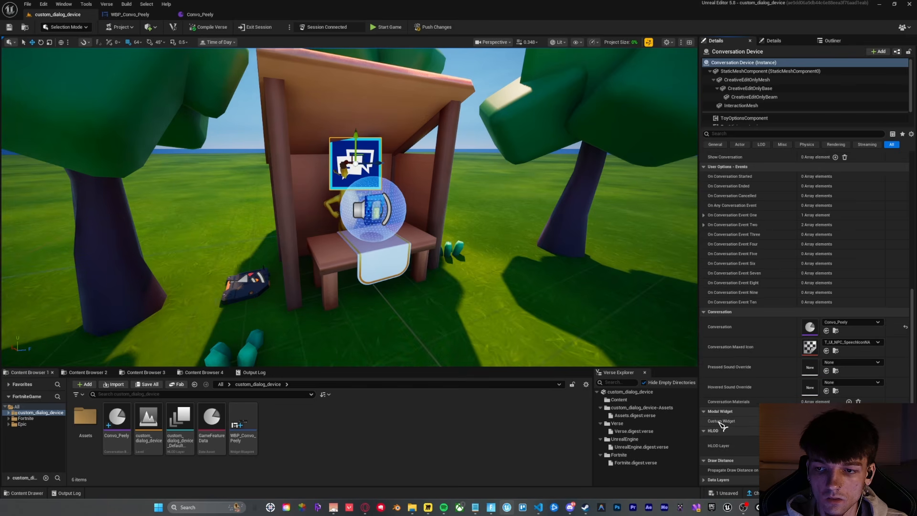
{"action": "left_click", "coordinate": [244, 426]}
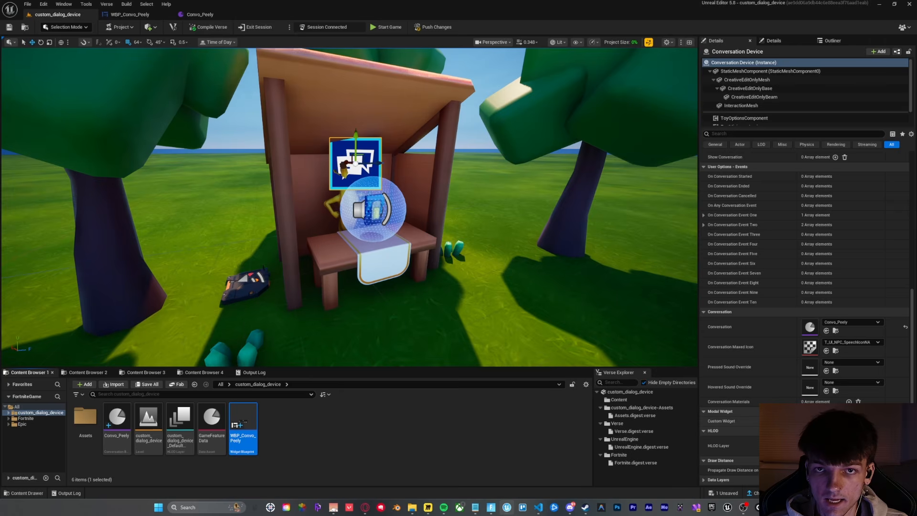
{"action": "scroll", "coordinate": [912, 261], "scroll_direction": "up", "scroll_amount": 5}
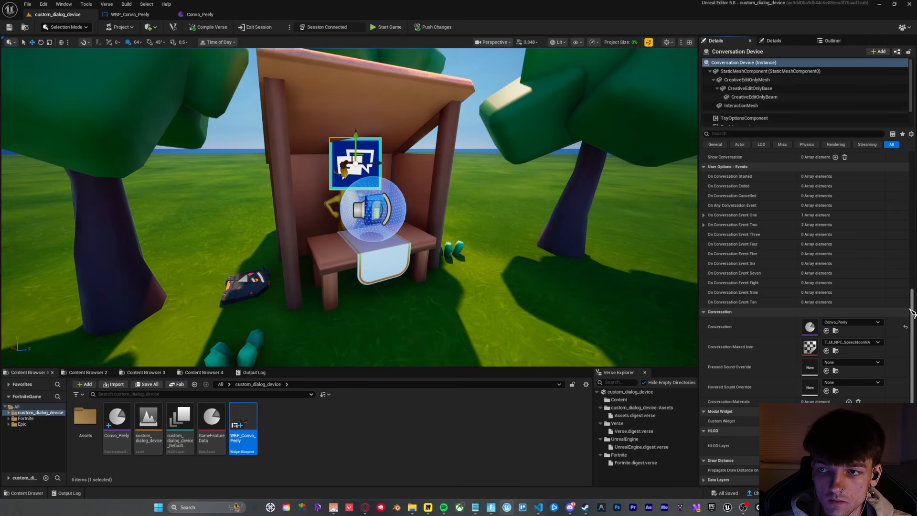
Step: Set the Conversation Device's Conversation Type to Custom
{"action": "scroll", "coordinate": [913, 260], "scroll_direction": "up", "scroll_amount": 5}
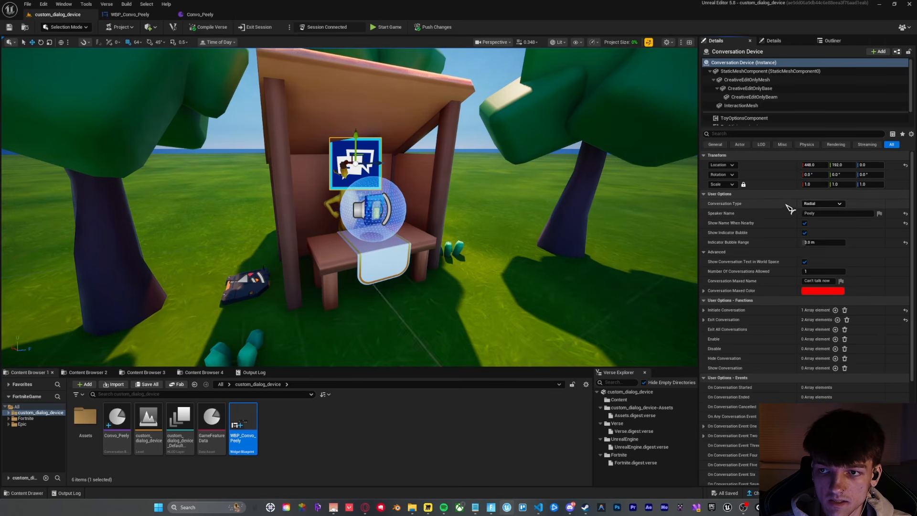
{"action": "left_click", "coordinate": [819, 206]}
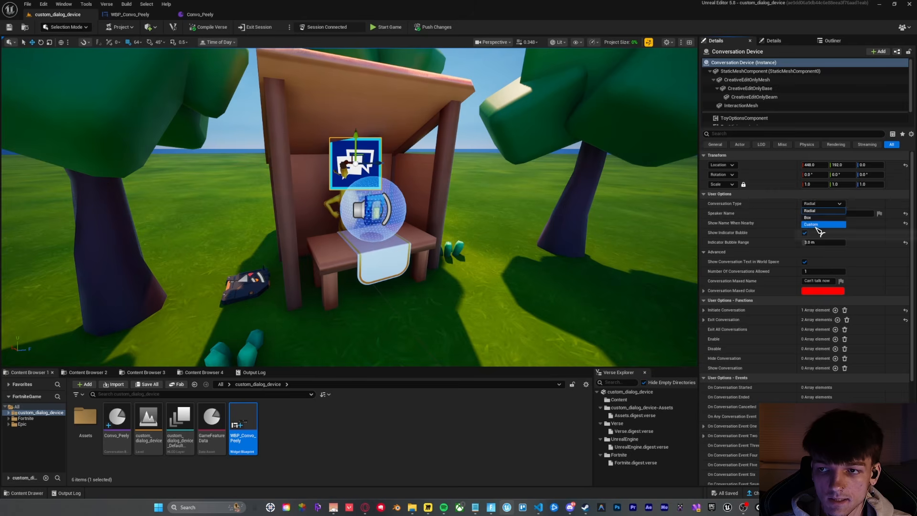
{"action": "left_click", "coordinate": [818, 229]}
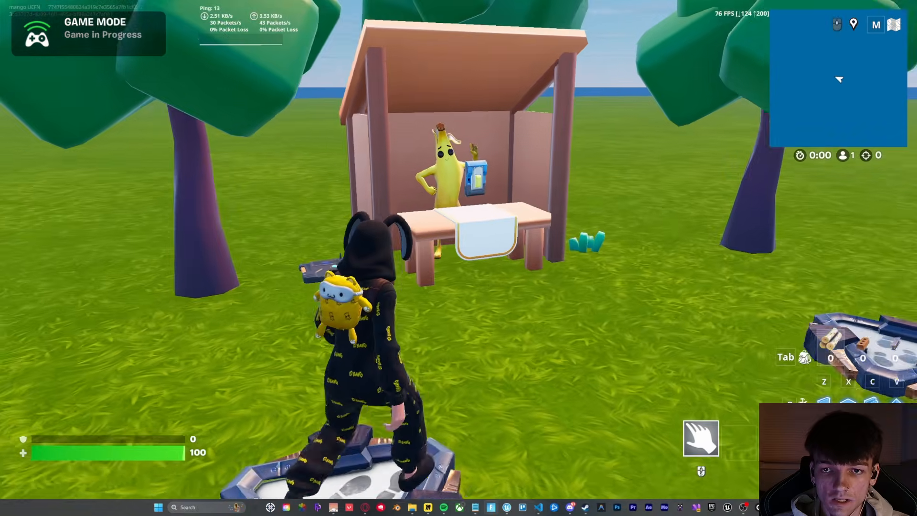
Step: Playtest the custom dialog by interacting with Peely and answering "Um what are you doing out here?"
{"action": "key", "text": "e"}
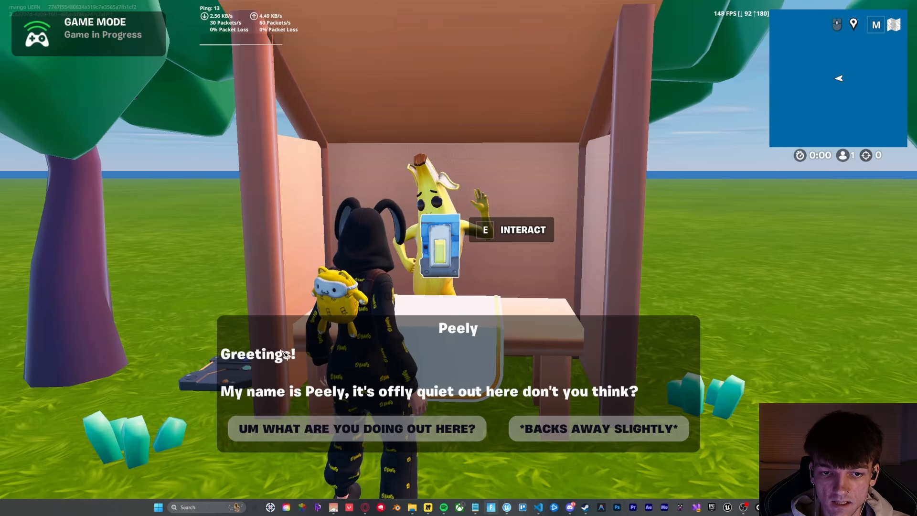
{"action": "left_click", "coordinate": [321, 430]}
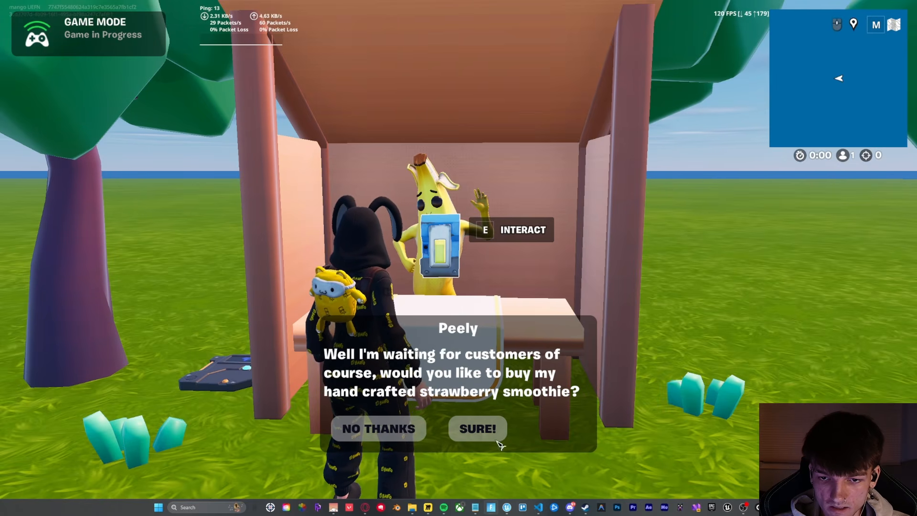
Step: Switch back to UEFN and centre the stack box holding both response buttons horizontally and vertically in WBP_Convo_Peely
{"action": "left_click", "coordinate": [507, 511]}
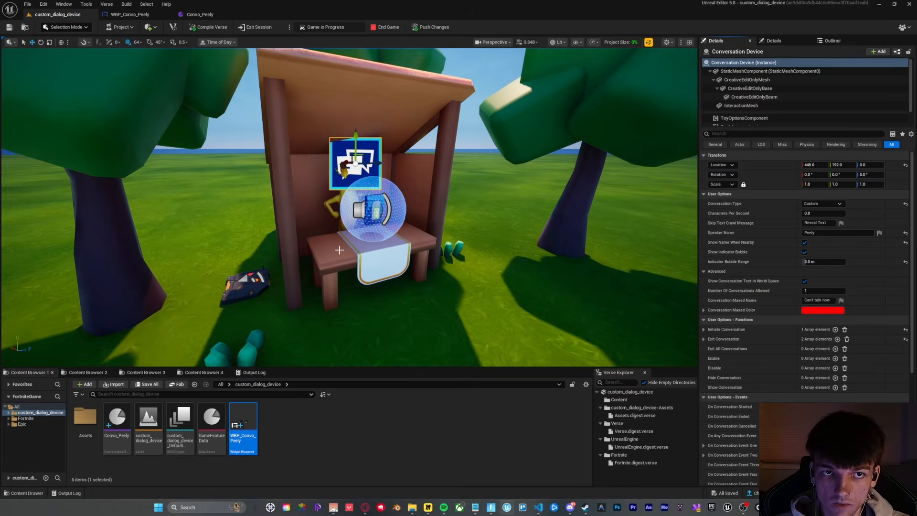
{"action": "left_click", "coordinate": [142, 18]}
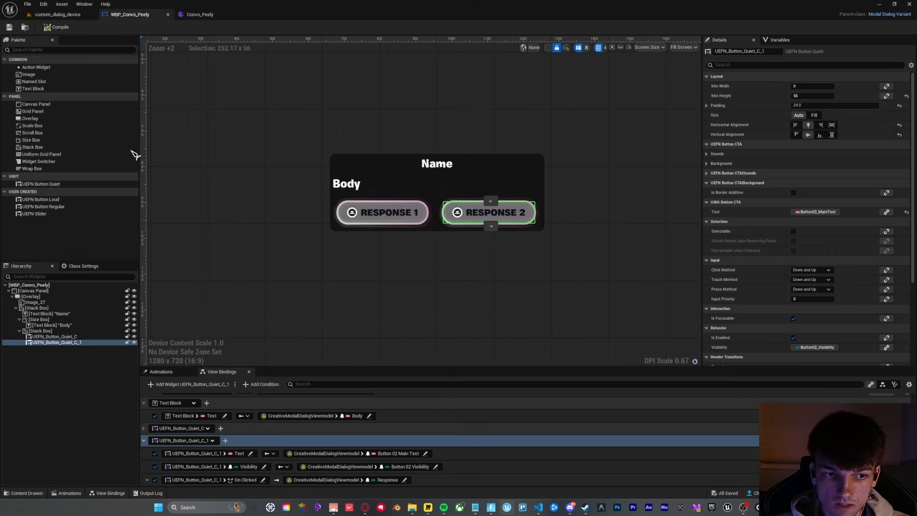
{"action": "left_click", "coordinate": [40, 330]}
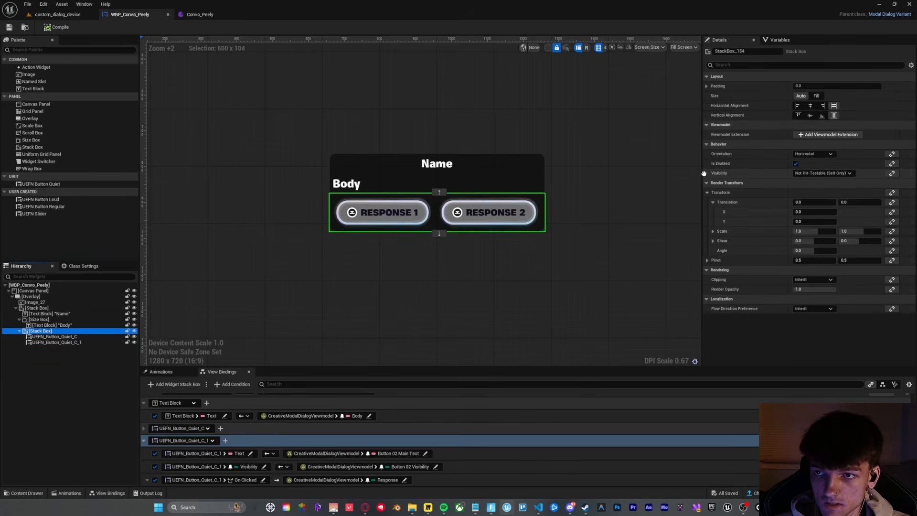
{"action": "left_click", "coordinate": [810, 106]}
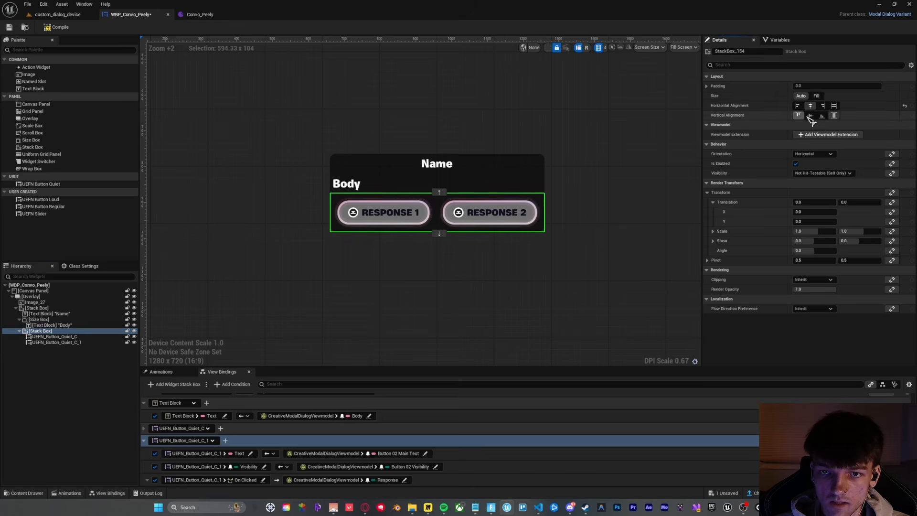
{"action": "left_click", "coordinate": [810, 116]}
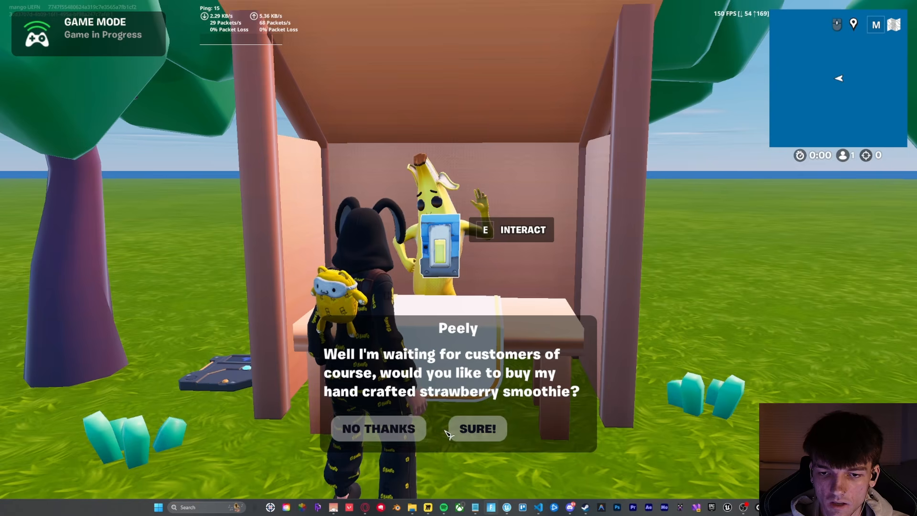
Step: Return to the running game, answer "Sure!" to the smoothie offer, and talk to Peely again to test the response buttons
{"action": "left_click", "coordinate": [478, 429]}
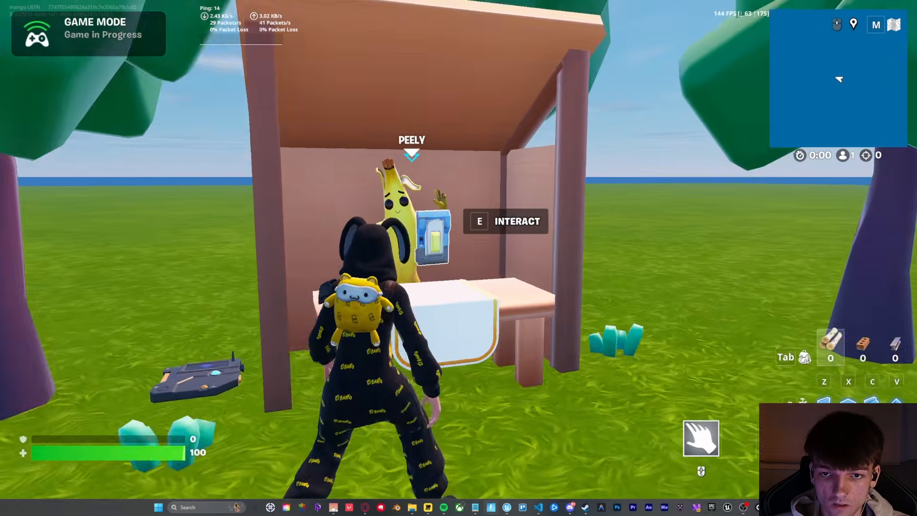
{"action": "key", "text": "e"}
{"action": "left_click", "coordinate": [525, 429]}
{"action": "left_click", "coordinate": [497, 429]}
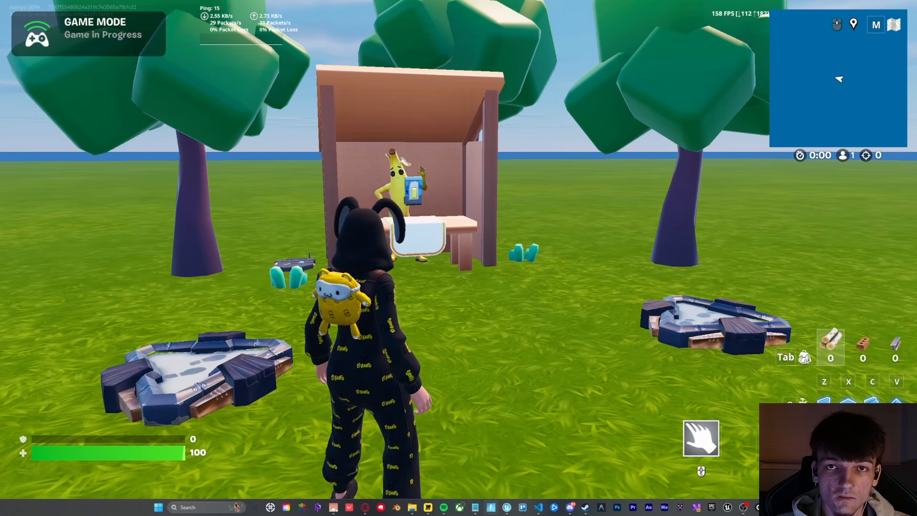
{"action": "key", "text": "w"}
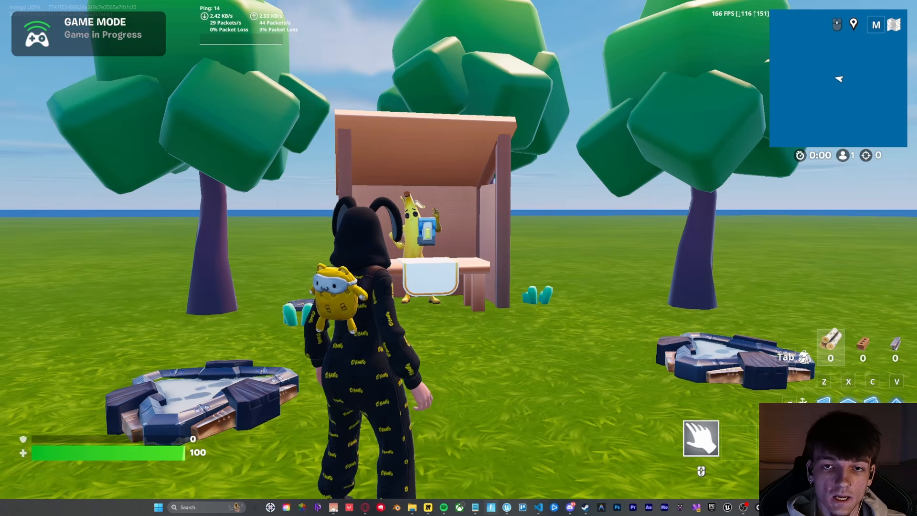